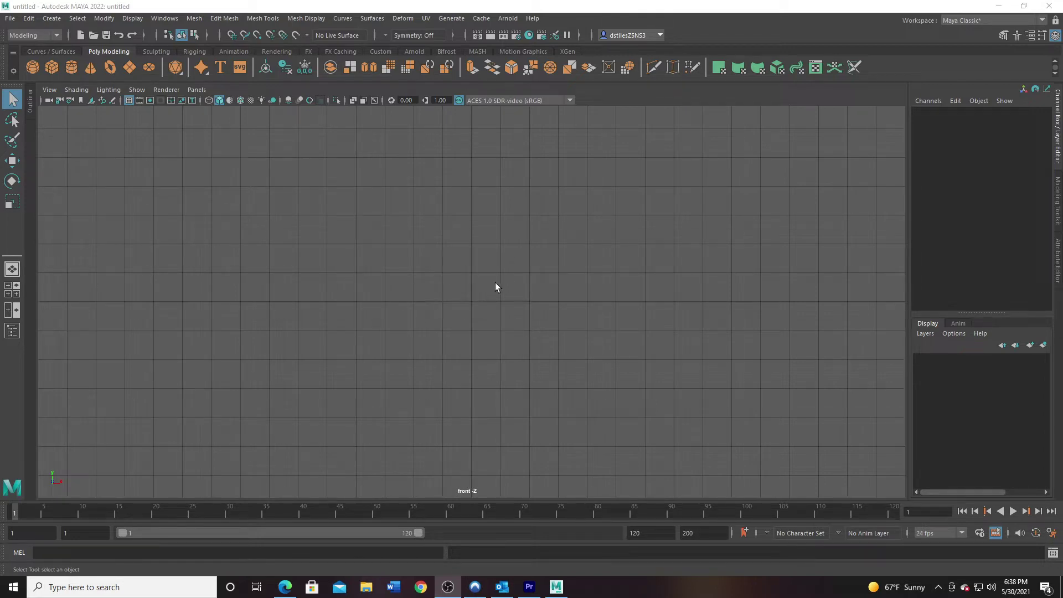
Step: Look at the perspective view and the four-view layout, ending with the front view maximized
left_click(698, 226)
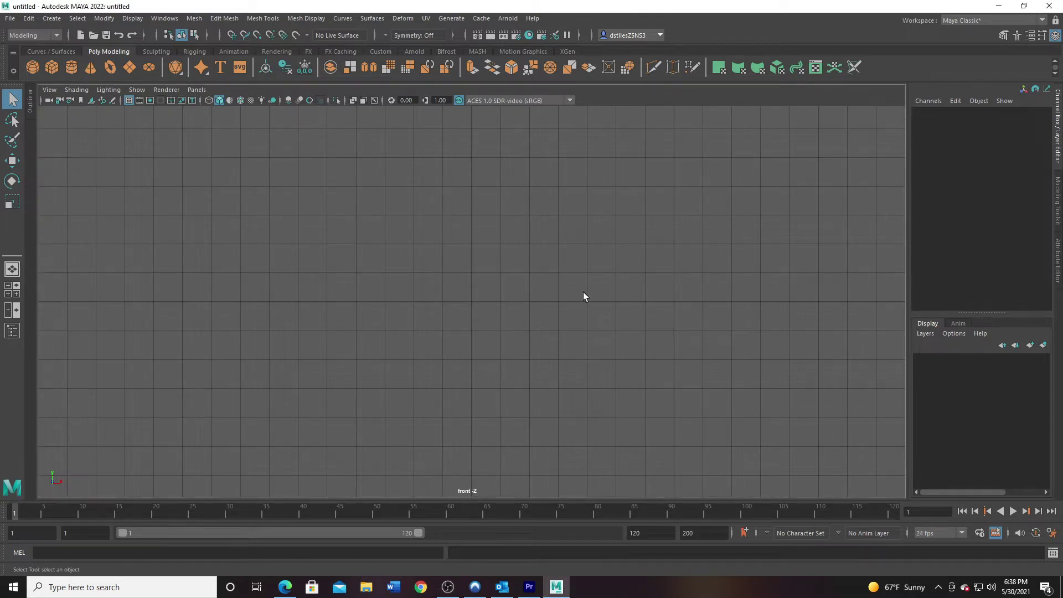
key("space")
key("space")
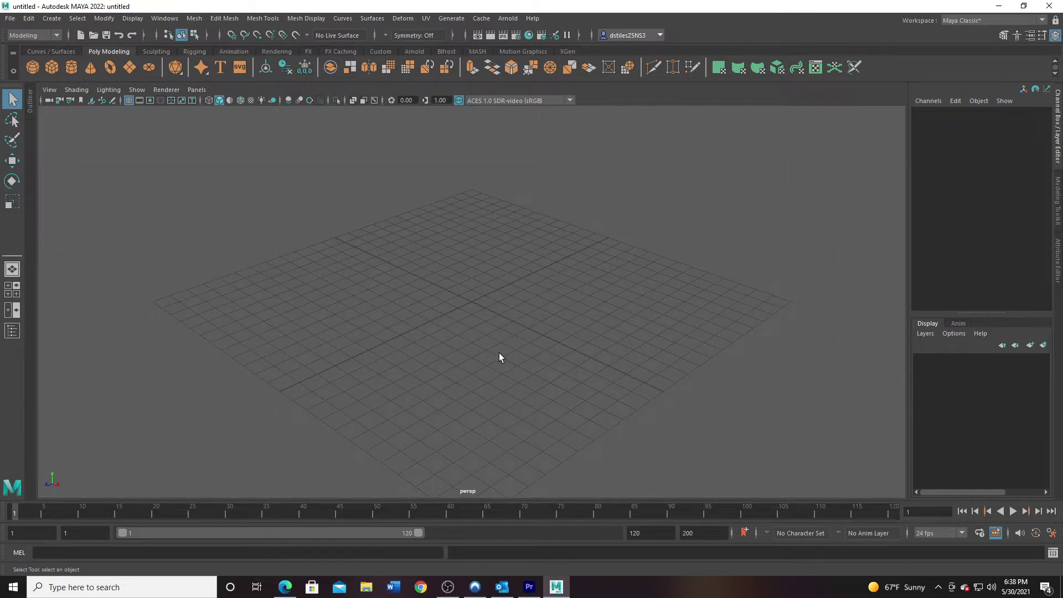
key("space")
key("space")
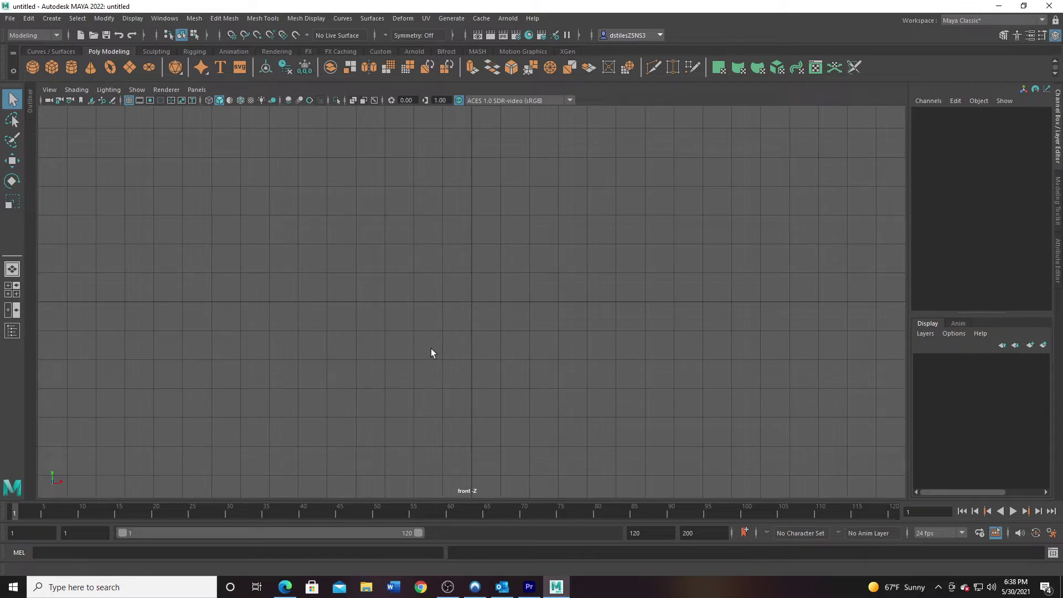
left_click(10, 293)
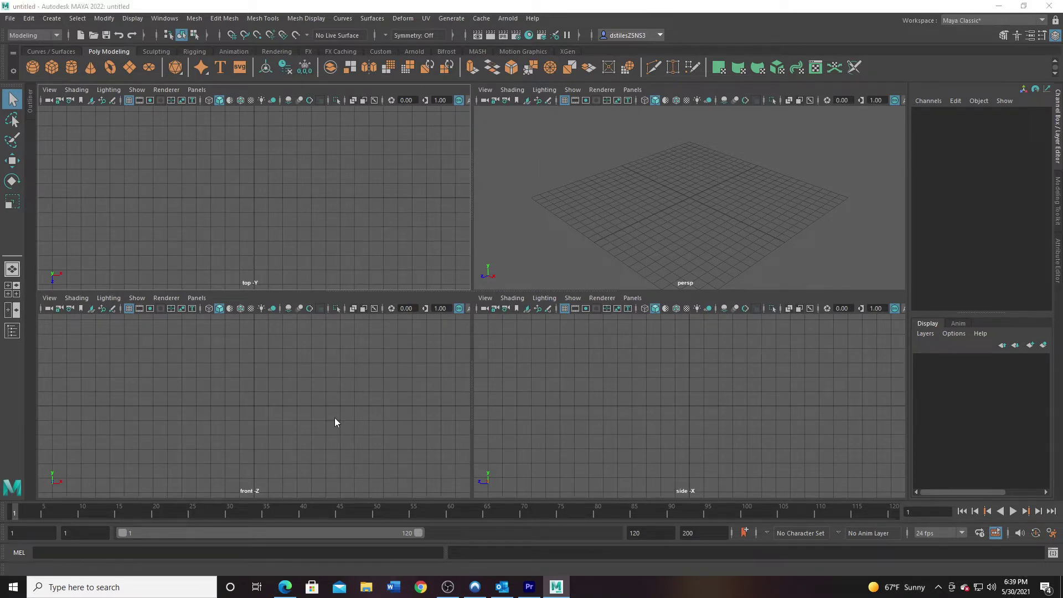
key("space")
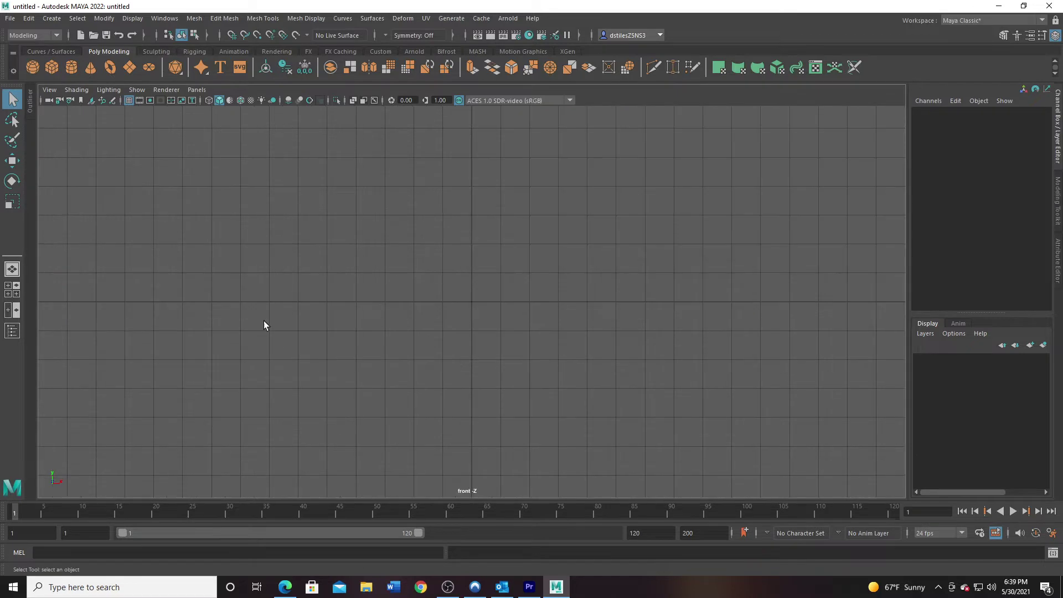
Step: Import the helmet picture R9d8cae71fd5047098a8e0cdf9ba28650.gif from the Desktop as an image plane in the front view
left_click(52, 92)
mouse_move(97, 337)
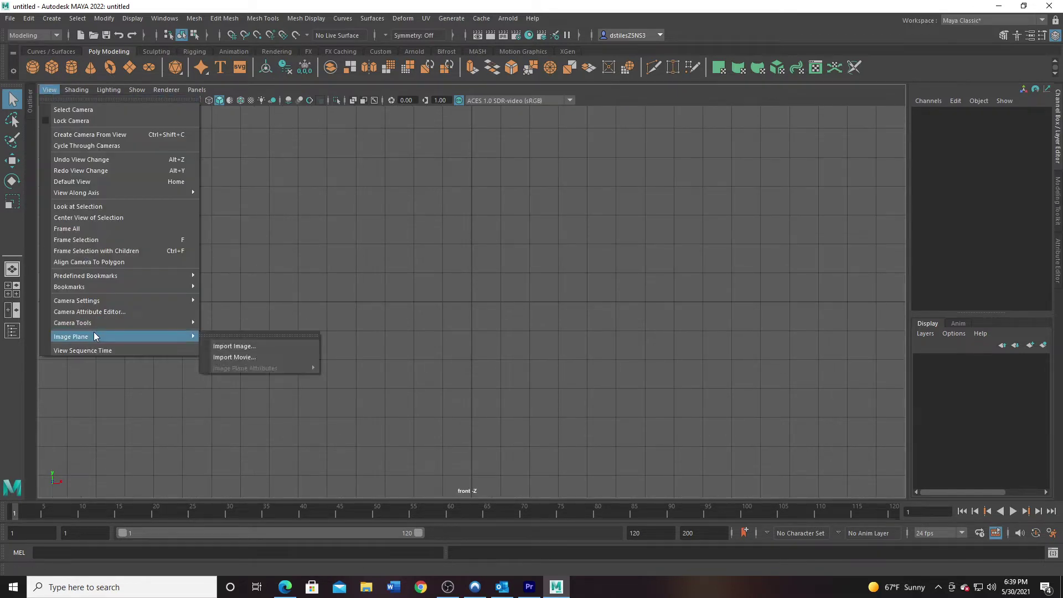
left_click(225, 346)
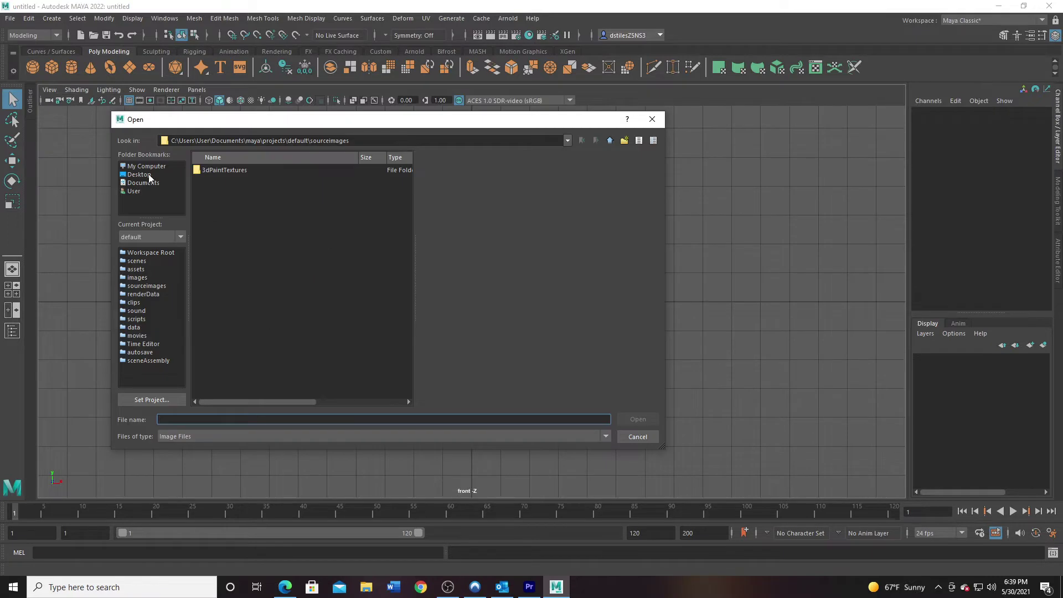
left_click(140, 175)
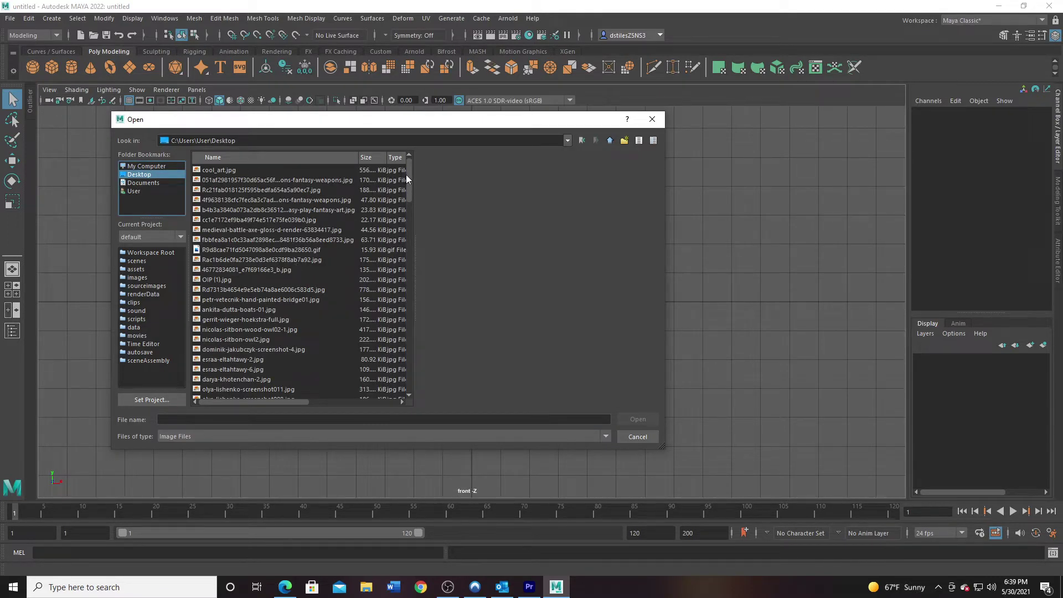
mouse_move(406, 175)
left_mouse_down()
mouse_move(420, 390)
mouse_move(436, 159)
mouse_move(413, 381)
mouse_move(420, 172)
left_mouse_up()
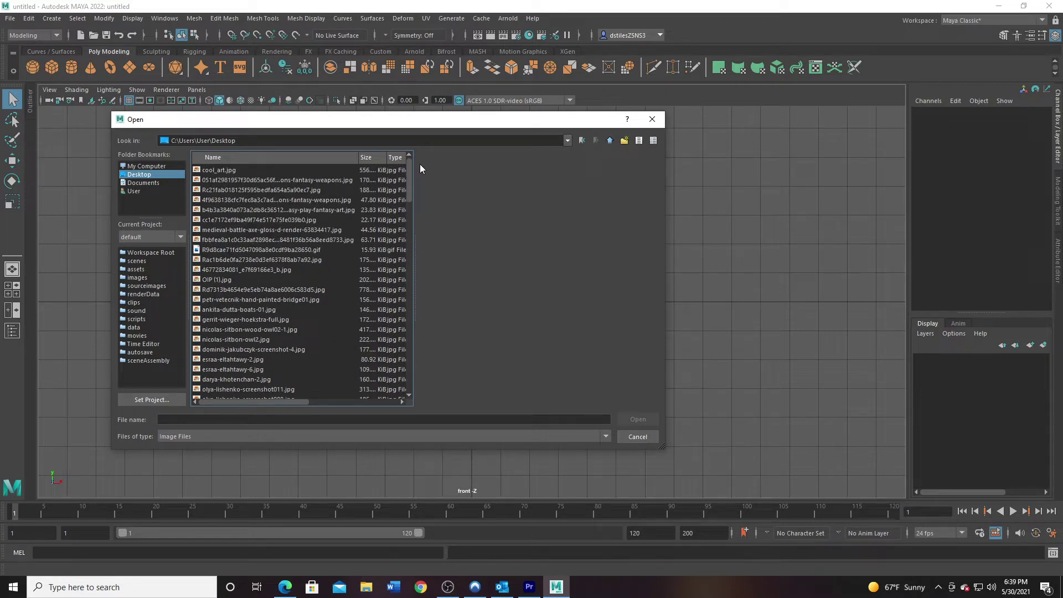
left_click_drag(420, 167, 420, 367)
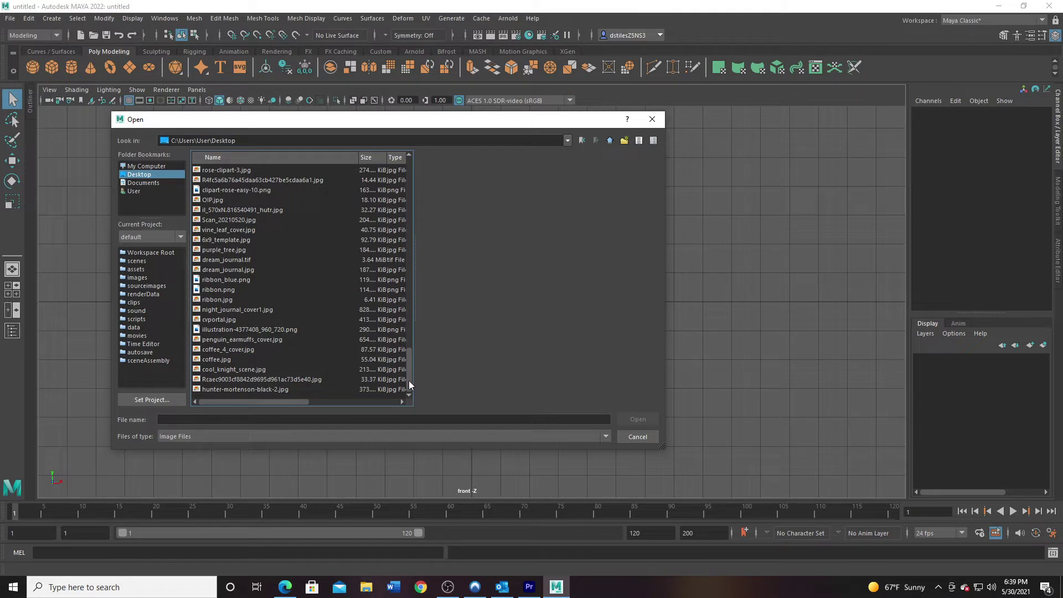
left_click_drag(409, 380, 410, 398)
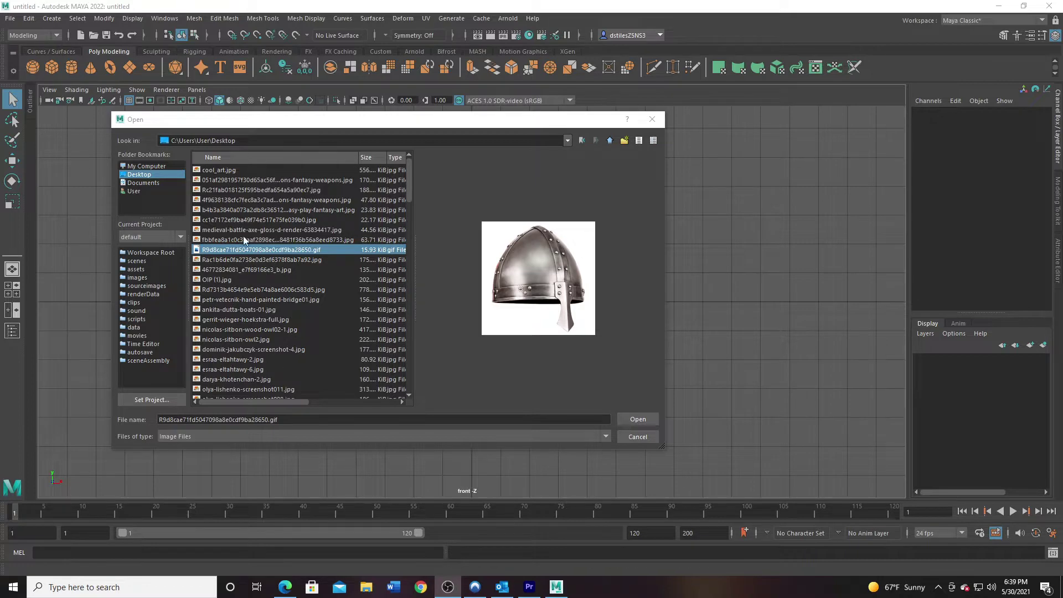
left_click(640, 419)
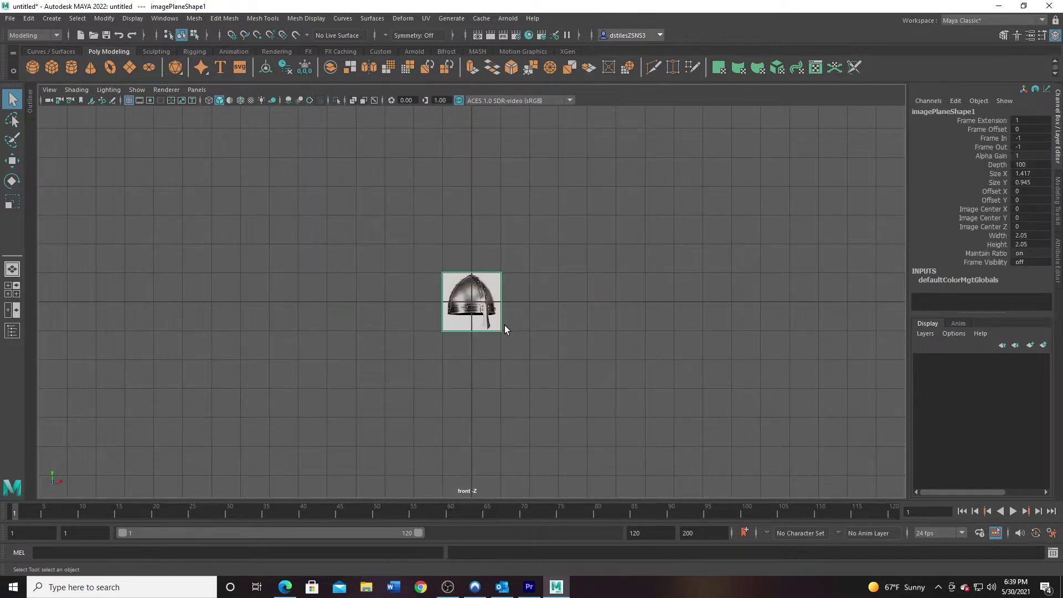
Step: Examine the imported helmet image plane up close in the perspective view and compare it in the front view
key("space")
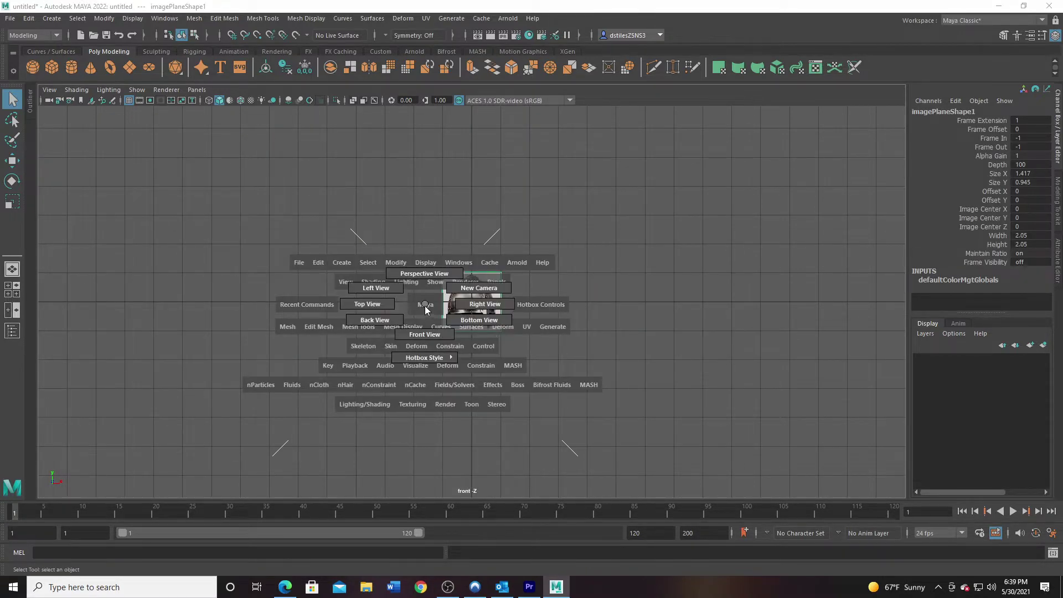
key("space")
key("space")
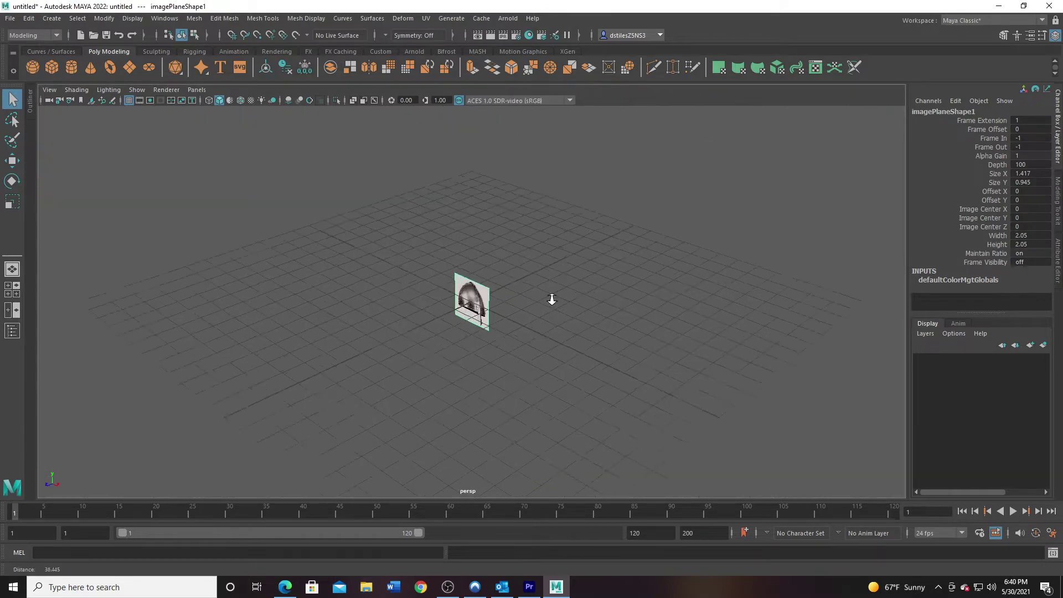
scroll(552, 299, "up", 2)
key("f")
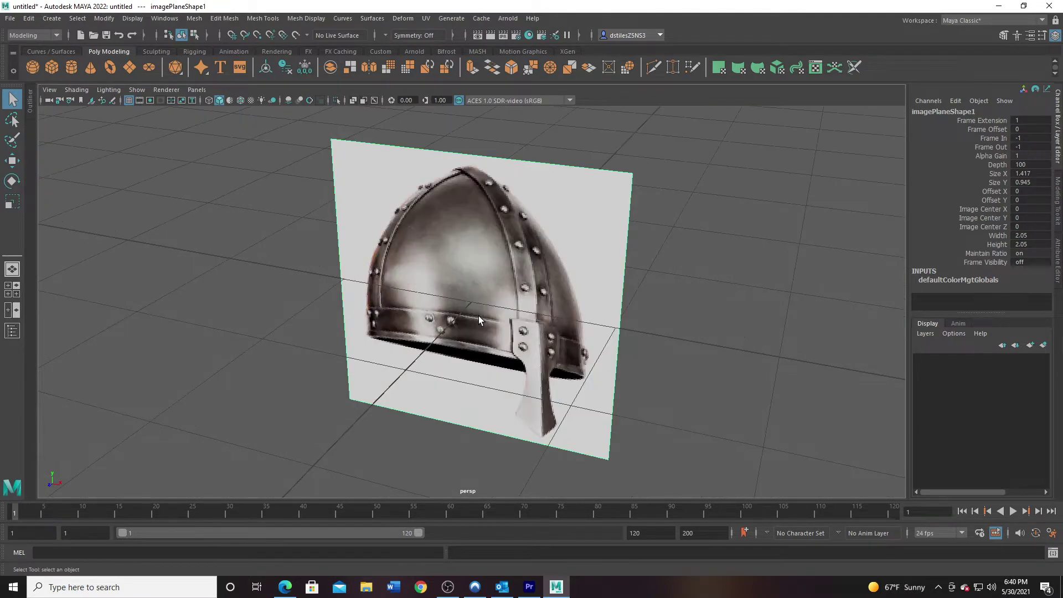
key("r")
left_click_drag(479, 315, 535, 361, "alt")
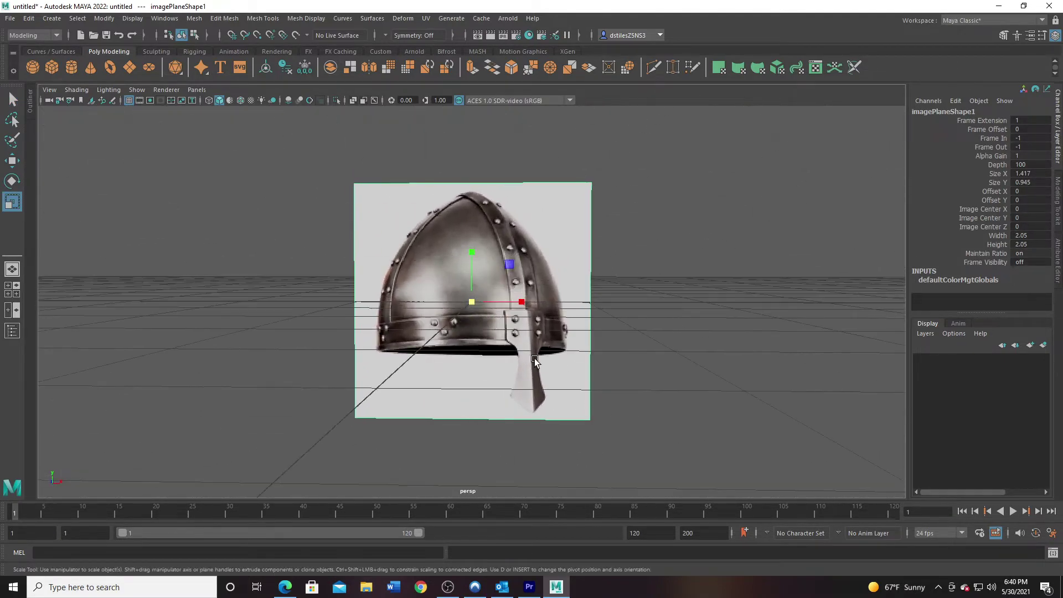
key("space")
key("space")
scroll(450, 288, "up", 3)
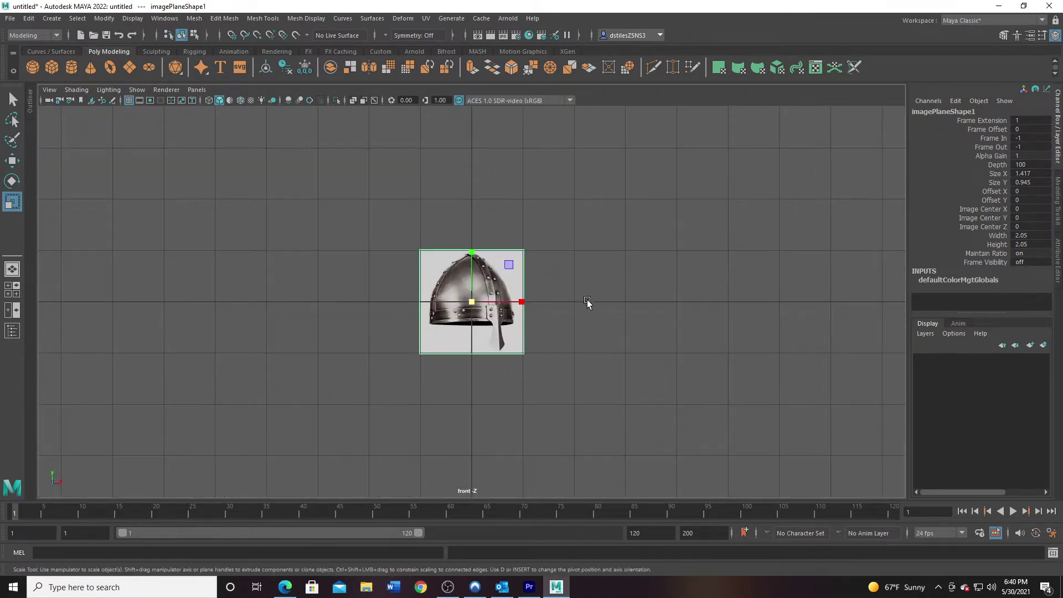
Step: Scale the helmet image plane uniformly to about five times its size in the perspective view
key("space")
key("space")
scroll(544, 321, "down", 1)
left_click_drag(518, 316, 493, 336, "alt")
right_click_drag(472, 305, 897, 421, "alt")
right_click_drag(609, 322, 58, 233, "alt")
left_click_drag(327, 299, 311, 281, "alt")
right_click_drag(311, 282, 472, 304, "alt")
scroll(472, 303, "up", 1)
Step: Move the image plane back along Z behind the grid's center and return to the front view
key("w")
left_click_drag(442, 310, 538, 331)
left_click_drag(455, 264, 447, 251)
left_click_drag(513, 302, 434, 266, "alt")
right_click_drag(434, 266, 544, 321, "alt")
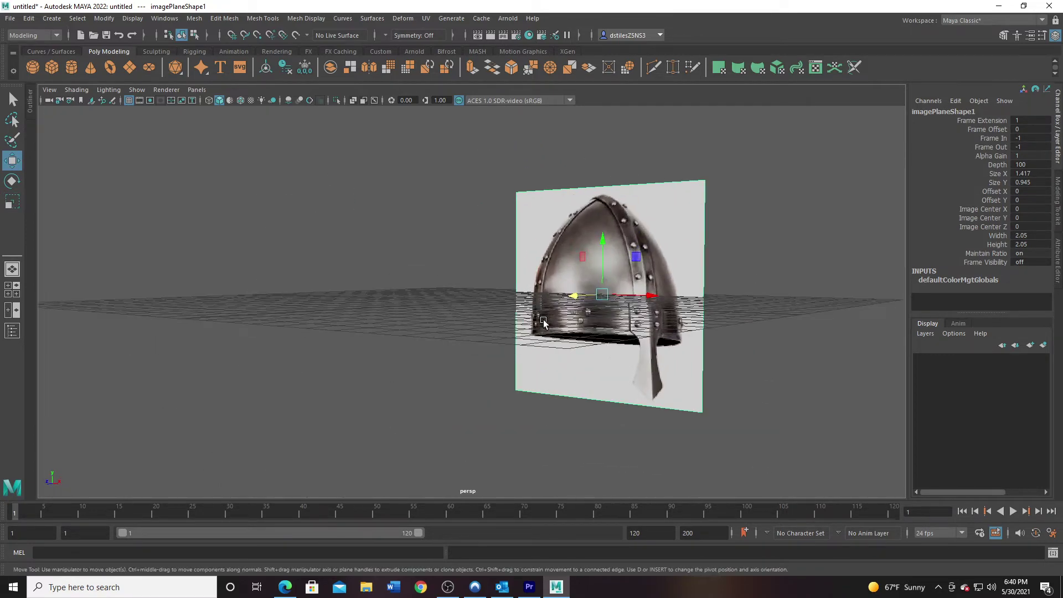
left_click_drag(543, 323, 558, 327, "alt")
left_click_drag(520, 292, 540, 289, "alt")
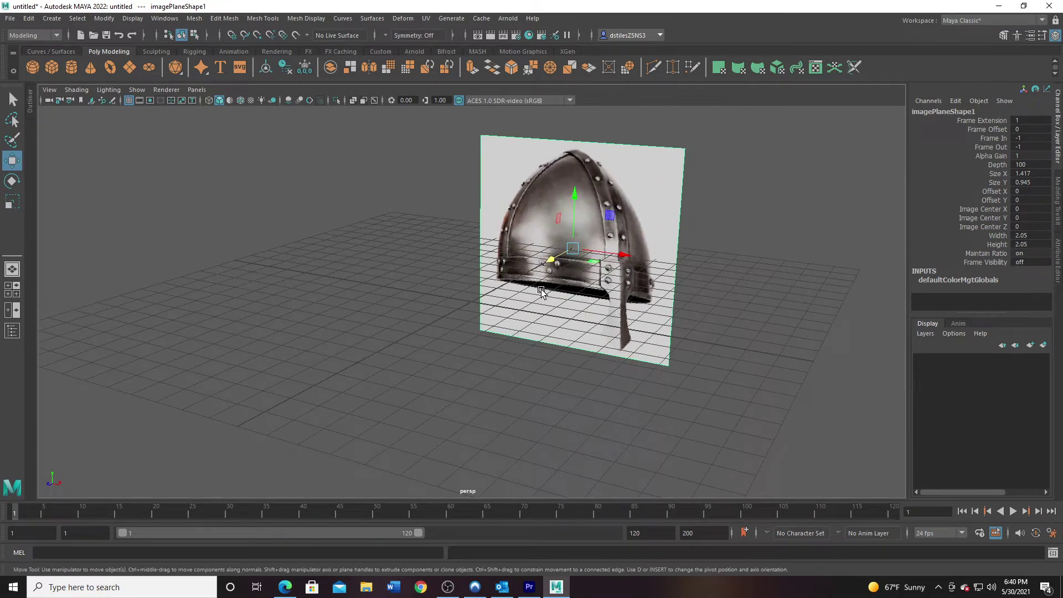
key("space")
key("space")
right_click_drag(560, 349, 308, 281, "alt")
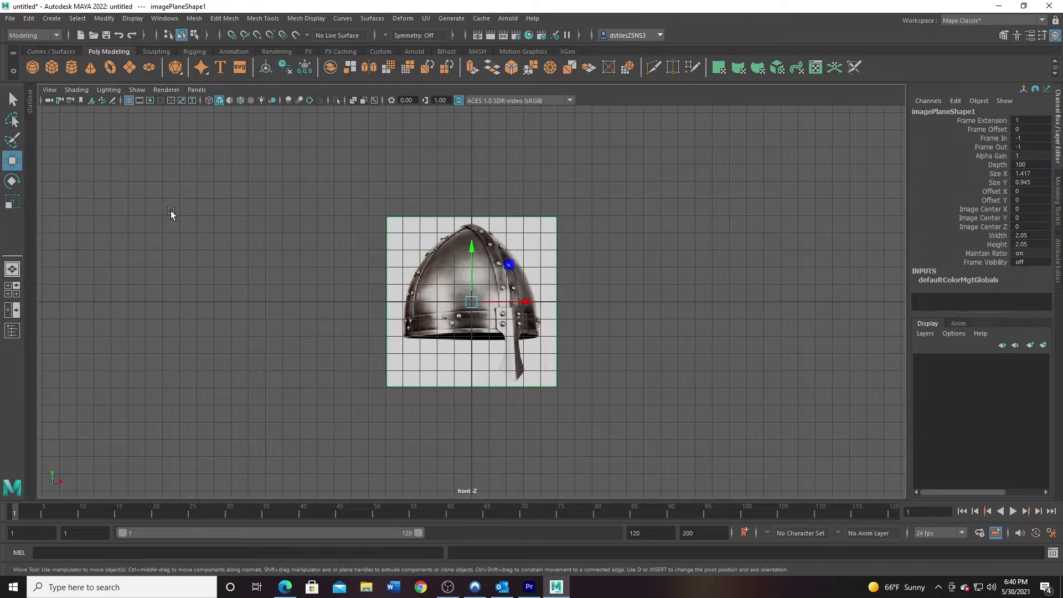
Step: Create a polygon sphere at the origin and set its radius to 4.5
left_click(33, 67)
scroll(724, 368, "up", 5)
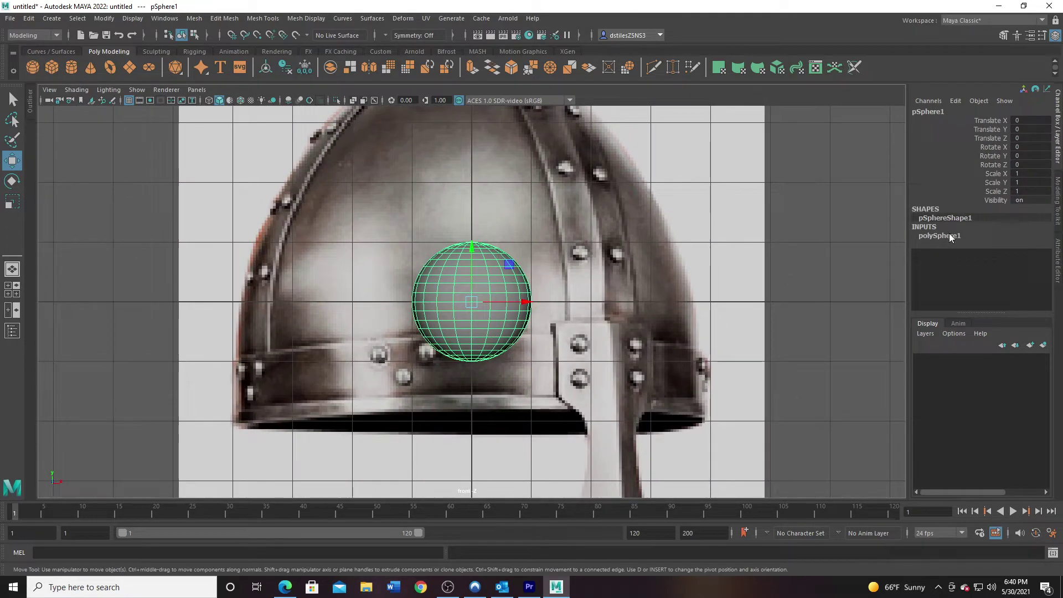
left_click(951, 236)
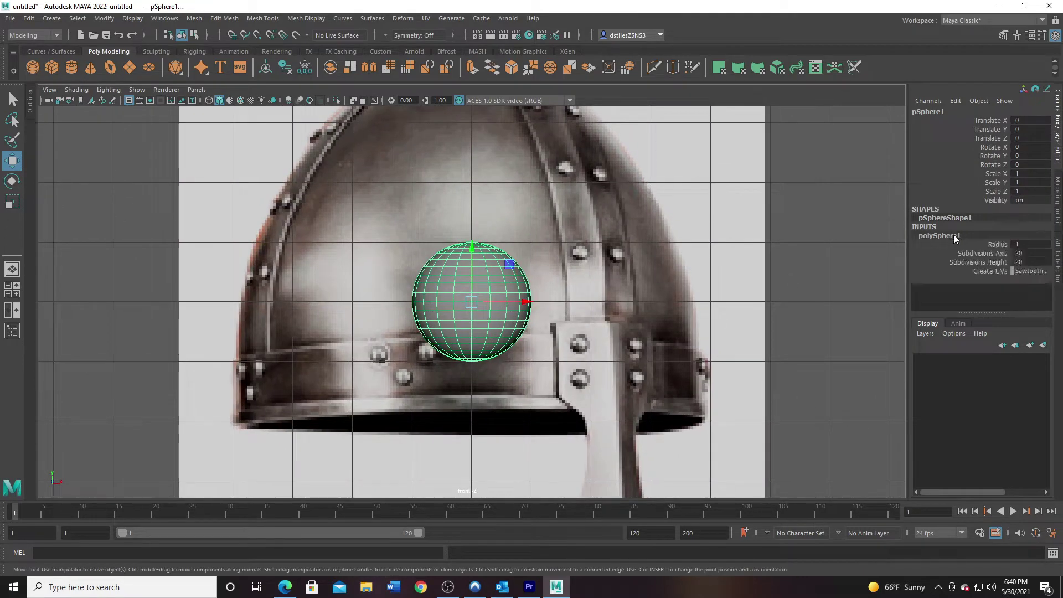
left_click(999, 245)
mouse_move(624, 326)
middle_mouse_down()
mouse_move(653, 326)
mouse_move(638, 325)
middle_mouse_up()
scroll(655, 326, "down", 3)
scroll(645, 325, "down", 2)
Step: Lower the sphere to about -1.103 in Y and set its axis and height subdivisions to 12
key("w")
left_click_drag(474, 248, 510, 282)
left_click_drag(1034, 253, 1031, 262)
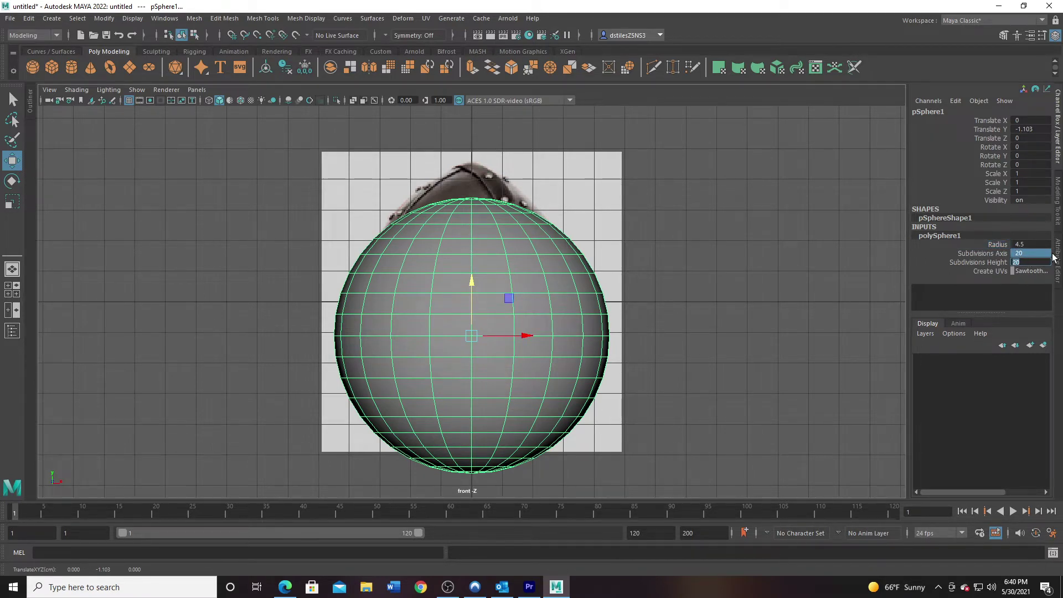
key("Return")
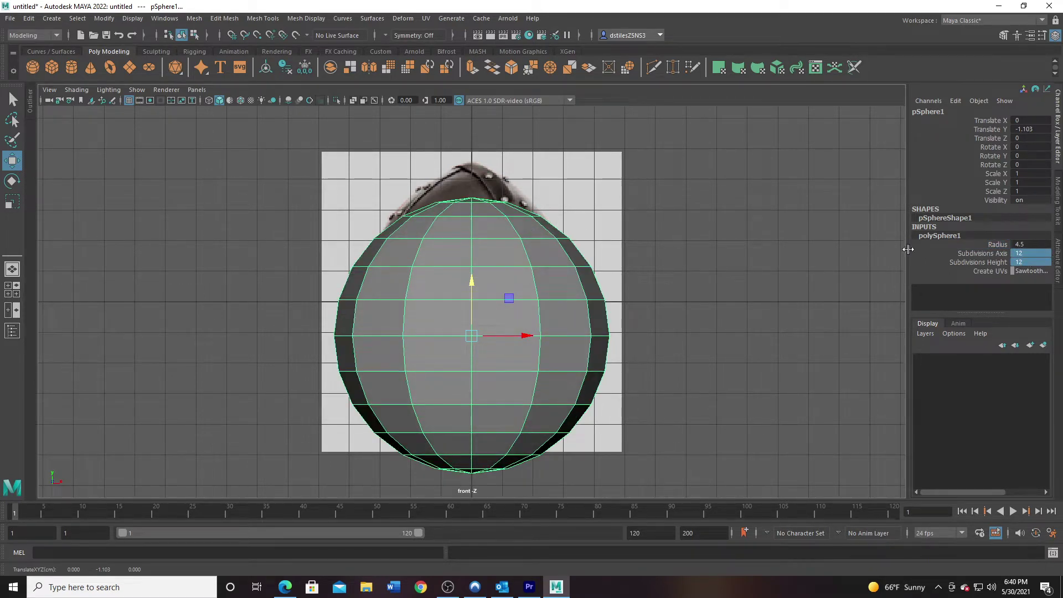
Step: Delete the faces of the sphere's lower half and return to object mode
right_click_drag(511, 235, 510, 257)
left_click_drag(328, 334, 705, 499)
key("Delete")
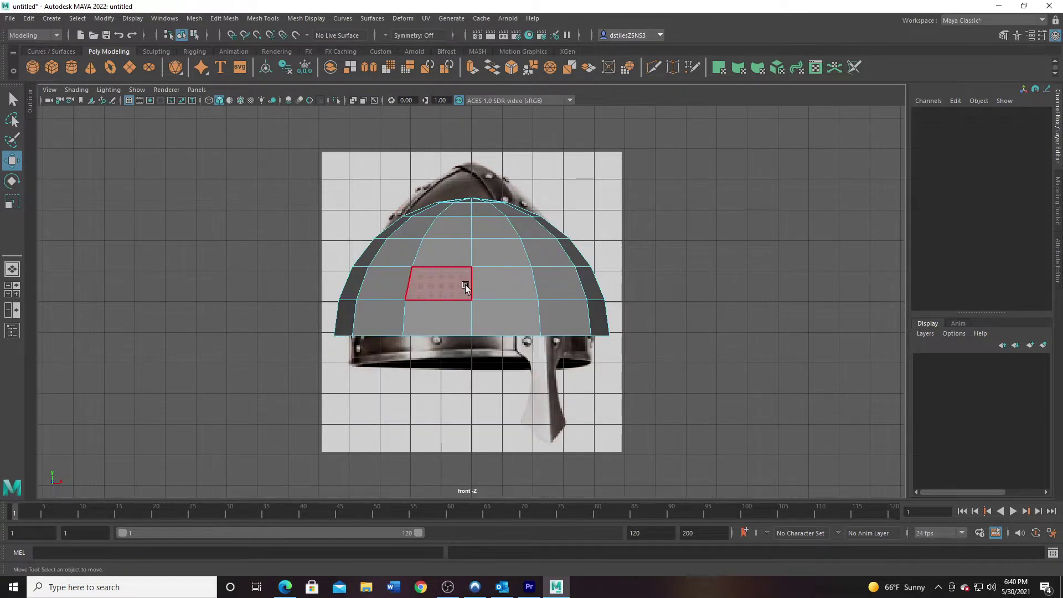
right_click_drag(490, 282, 639, 202)
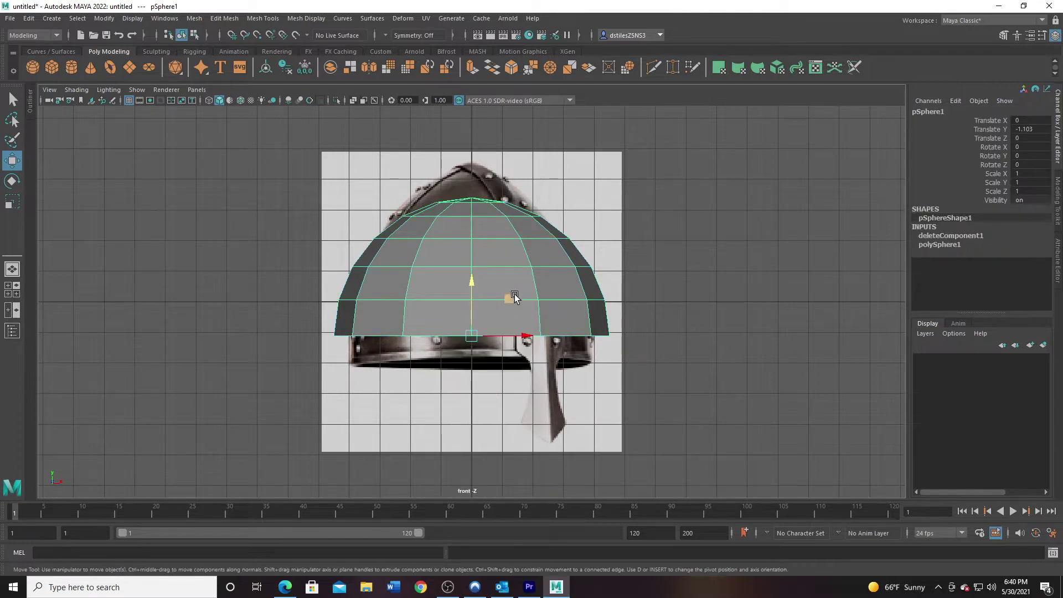
Step: Fit the dome to the helmet by lowering it to Y -1.88 and scaling it to 0.872 in X and Z and 1.413 in Y
key("r")
key("w")
mouse_move(476, 282)
left_mouse_down()
mouse_move(476, 307)
mouse_move(474, 288)
left_mouse_up()
key("r")
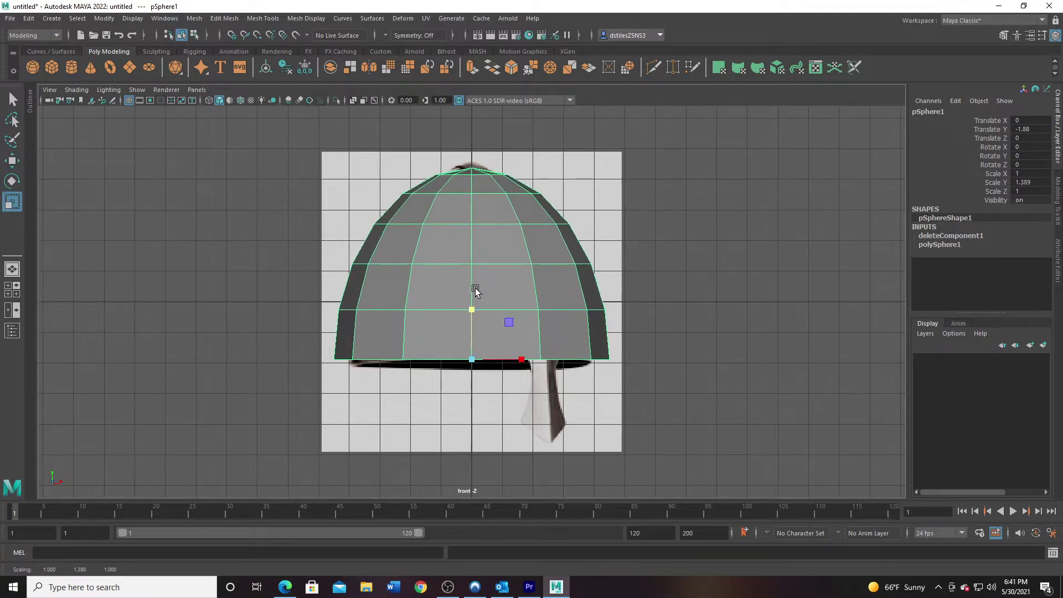
left_click_drag(474, 361, 439, 355)
left_click_drag(471, 313, 472, 300)
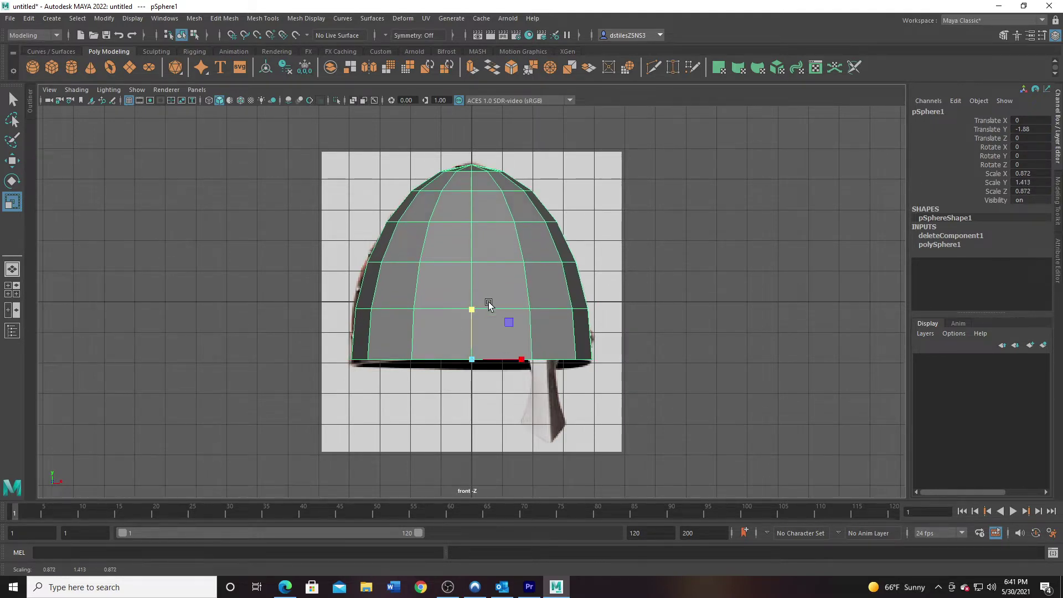
Step: Widen the two vertex rings directly above the dome's rim to match the helmet outline
scroll(475, 313, "up", 2)
right_click_drag(469, 255, 416, 261)
left_click_drag(315, 239, 651, 261)
left_click_drag(471, 254, 478, 256)
left_click_drag(305, 292, 656, 331)
left_click_drag(474, 310, 475, 313)
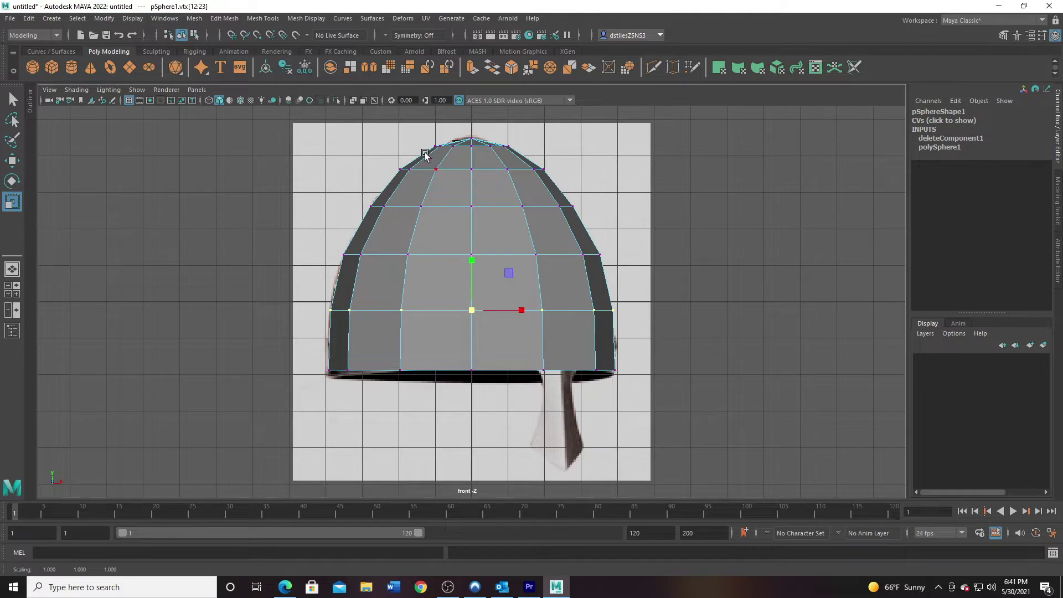
Step: Turn on X-ray display and narrow the second vertex ring below the dome's apex to match the helmet outline
left_click(353, 100)
scroll(421, 220, "up", 1)
middle_click_drag(458, 244, 435, 302, "alt")
scroll(537, 417, "up", 4)
left_click_drag(354, 271, 615, 300)
left_click_drag(490, 277, 479, 277)
Step: Undo scaling the top ring together with the apex, and narrow only the vertex ring just below the apex
left_click_drag(545, 244, 473, 233)
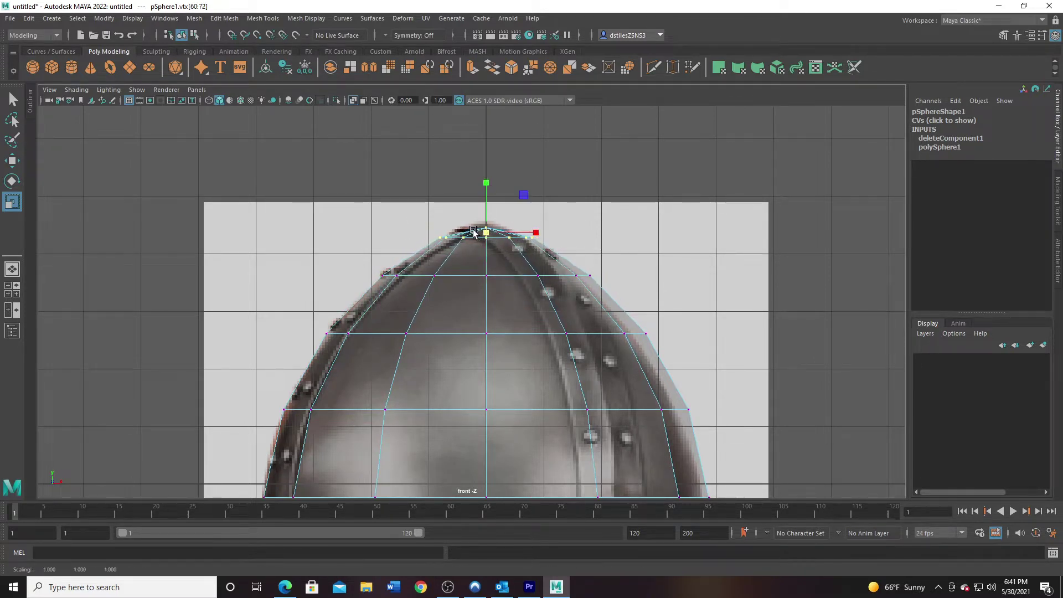
key("ctrl+z")
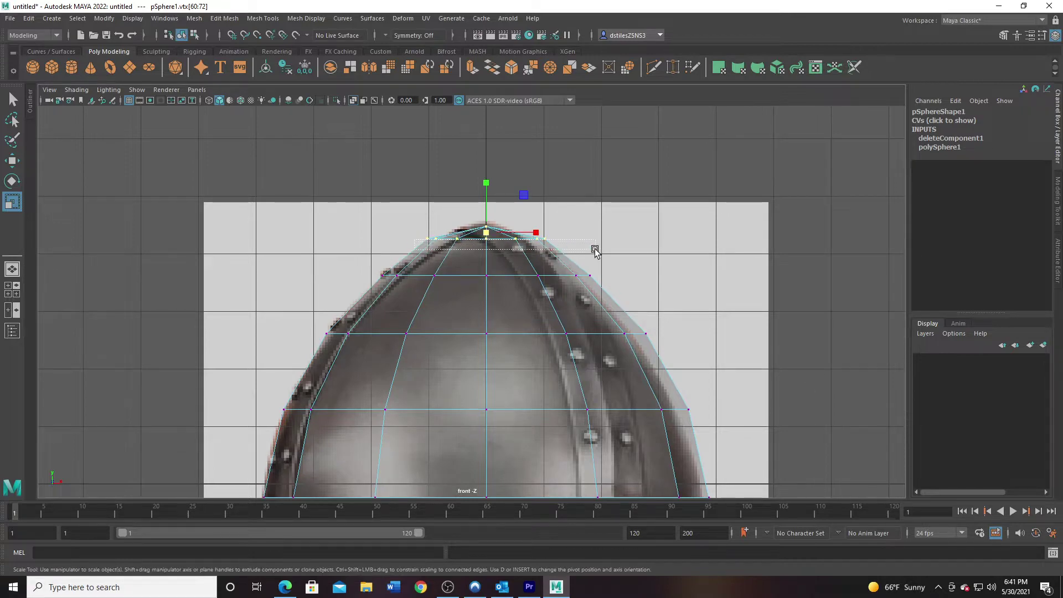
key("F8")
key("F8")
left_click_drag(565, 253, 413, 241)
left_click_drag(482, 238, 480, 241)
Step: Raise the dome's apex vertex slightly to meet the helmet's tip
left_click(485, 227)
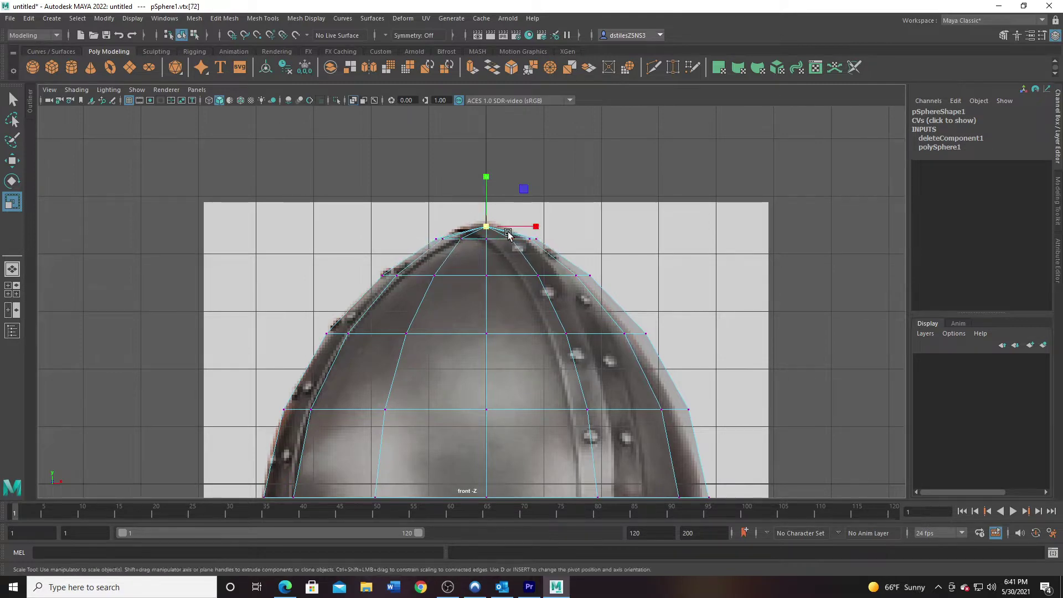
key("w")
scroll(481, 328, "down", 6)
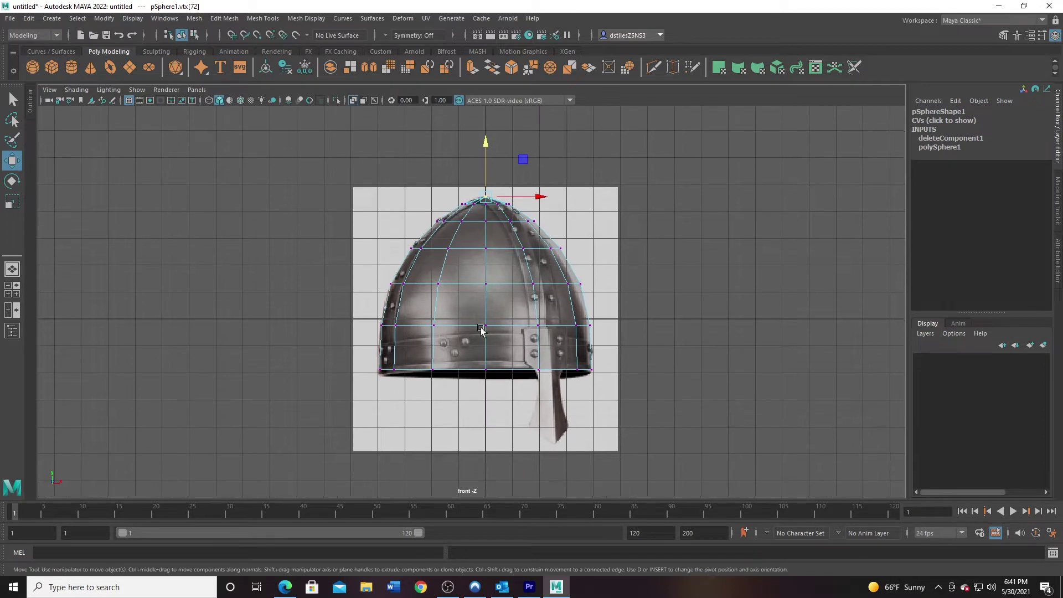
Step: Return to object mode and shift the whole dome to about -0.126 in X to align with the helmet
right_click_drag(482, 329, 518, 299)
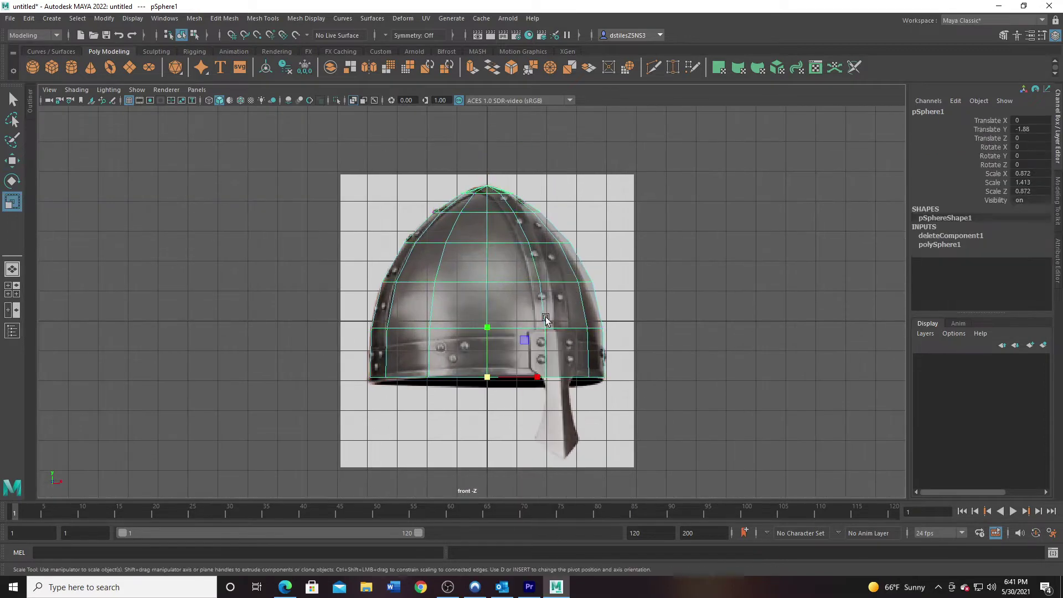
scroll(531, 355, "up", 3)
left_click_drag(545, 393, 543, 393)
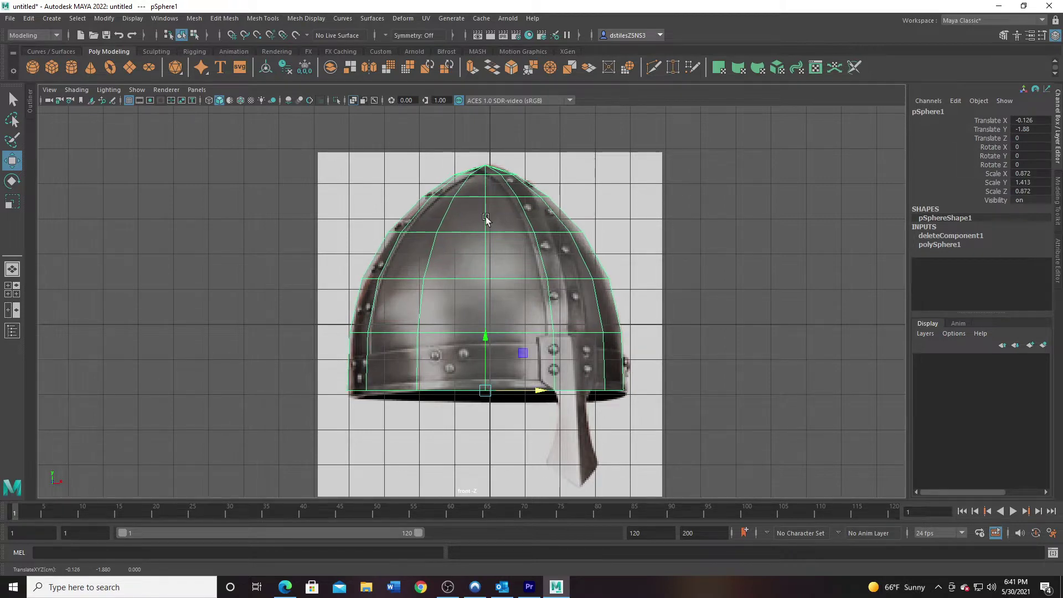
Step: Narrow the dome's upper vertex rings slightly to match the helmet outline and turn on smooth mesh preview
right_click_drag(546, 279, 491, 271)
left_click_drag(332, 169, 614, 291)
key("r")
left_click_drag(484, 229, 478, 230)
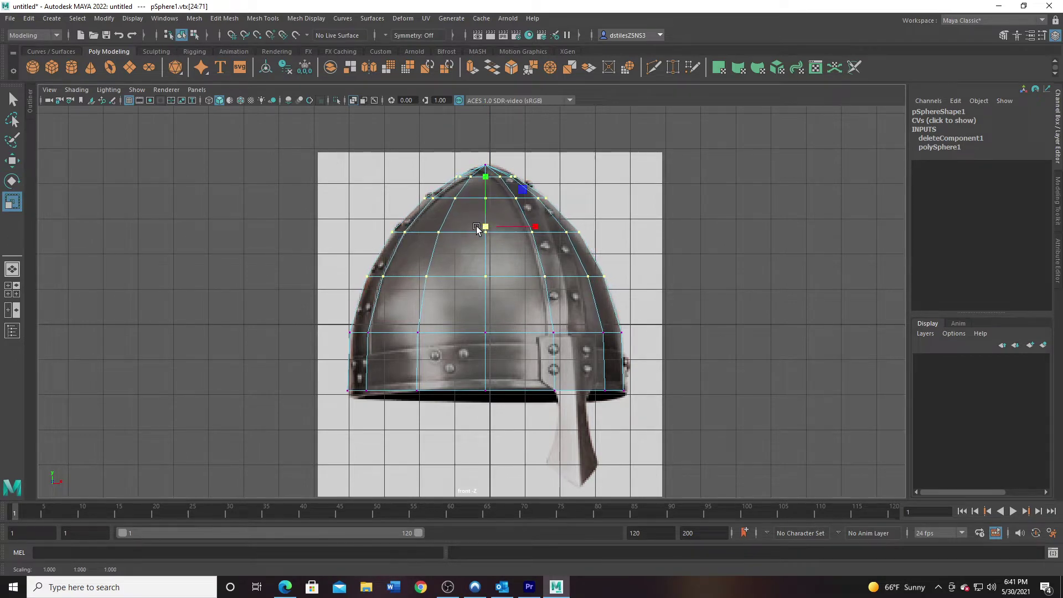
key("3")
Step: Widen the whole dome evenly to about 0.898 in X and Z, keeping its height
right_click_drag(391, 312, 562, 266, "alt")
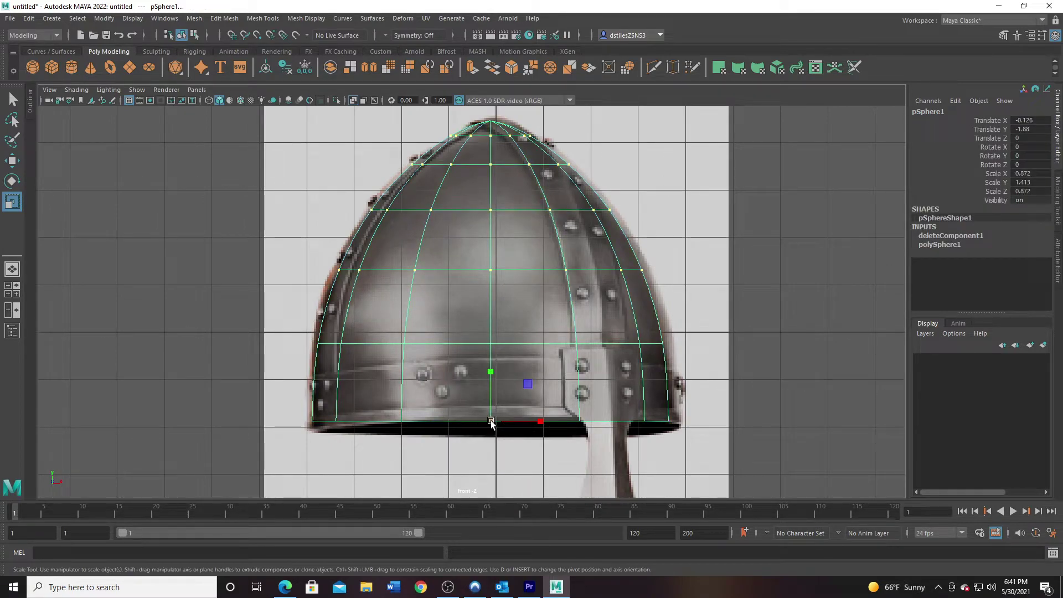
left_click(490, 423)
key("space")
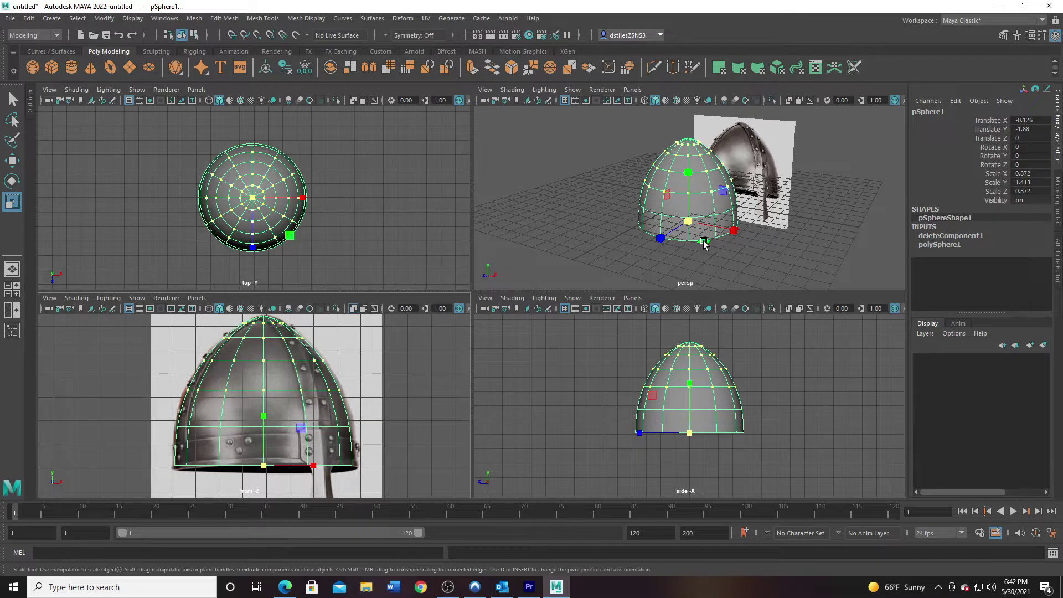
mouse_move(712, 258)
left_mouse_down("alt")
mouse_move(714, 272)
mouse_move(710, 255)
left_mouse_up("alt")
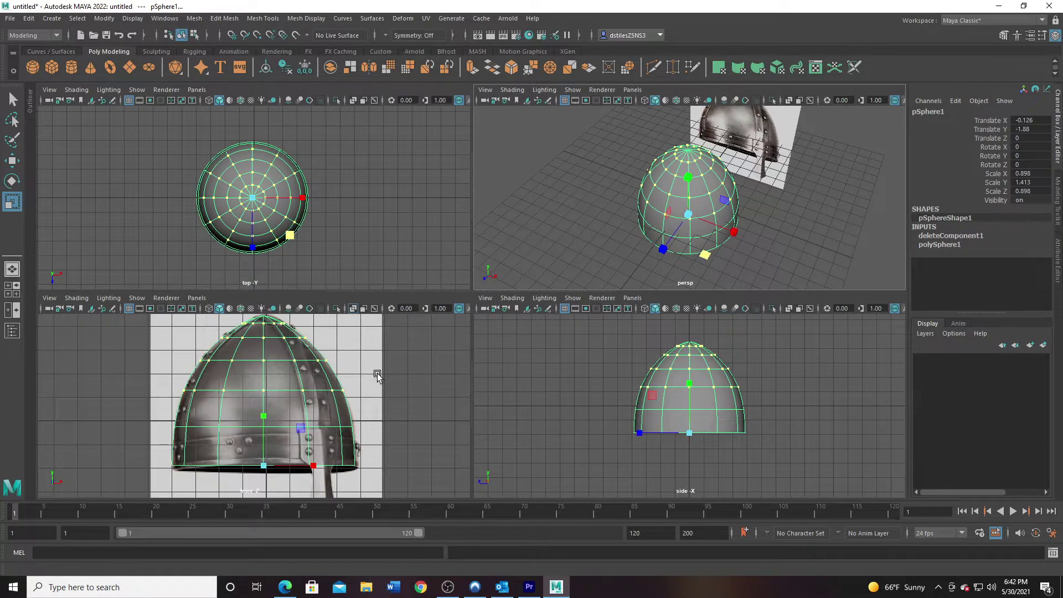
Step: Shift the dome to about -0.069 in X to align it with the reference helmet in the front view
right_click_drag(238, 388, 363, 394, "alt")
key("space")
right_click_drag(506, 335, 448, 286, "alt")
middle_click_drag(448, 287, 436, 343, "alt")
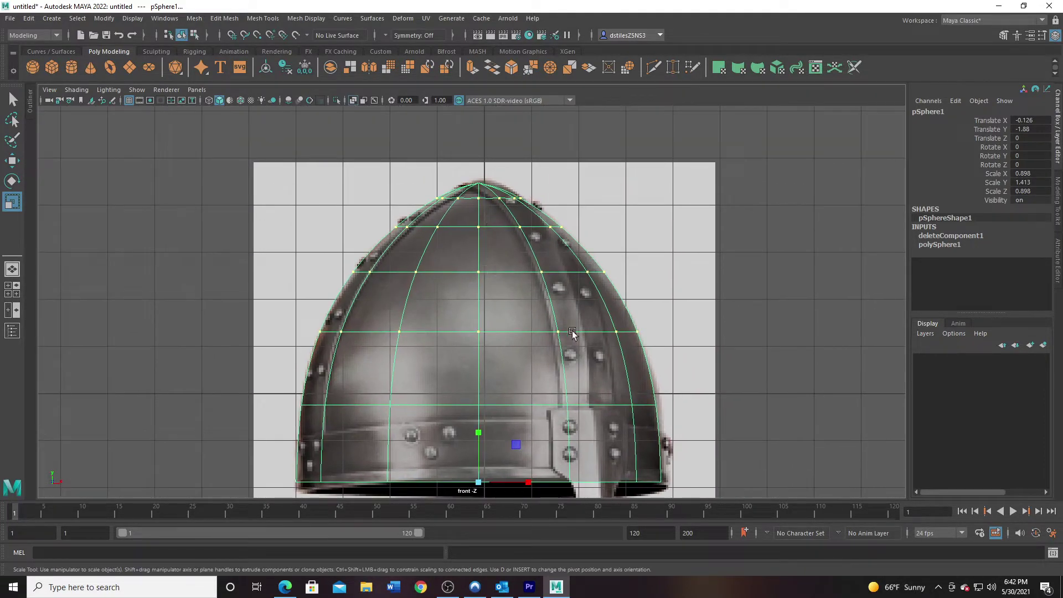
scroll(572, 332, "down", 2)
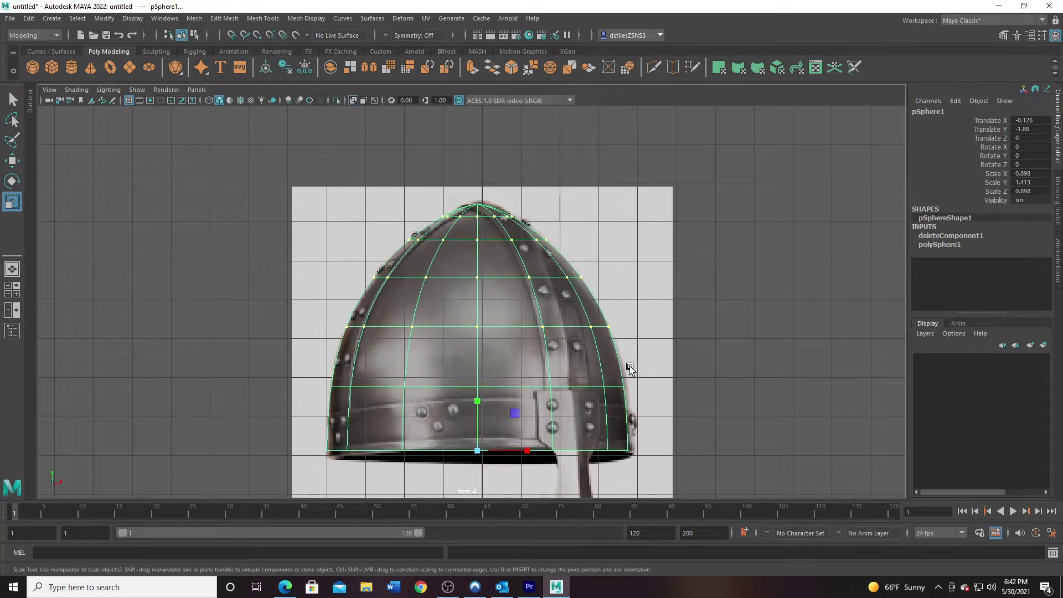
key("w")
left_click_drag(534, 451, 538, 451)
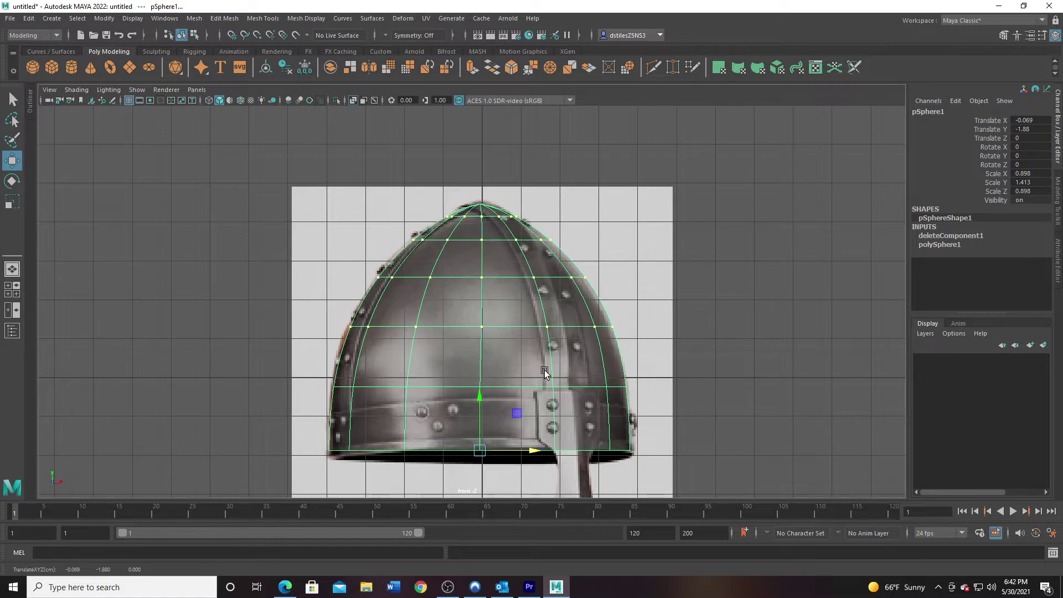
Step: Enlarge the scale manipulator for finer control and widen the dome evenly to about 0.909 in X and Z
key("r")
key("space")
left_click_drag(707, 256, 708, 257)
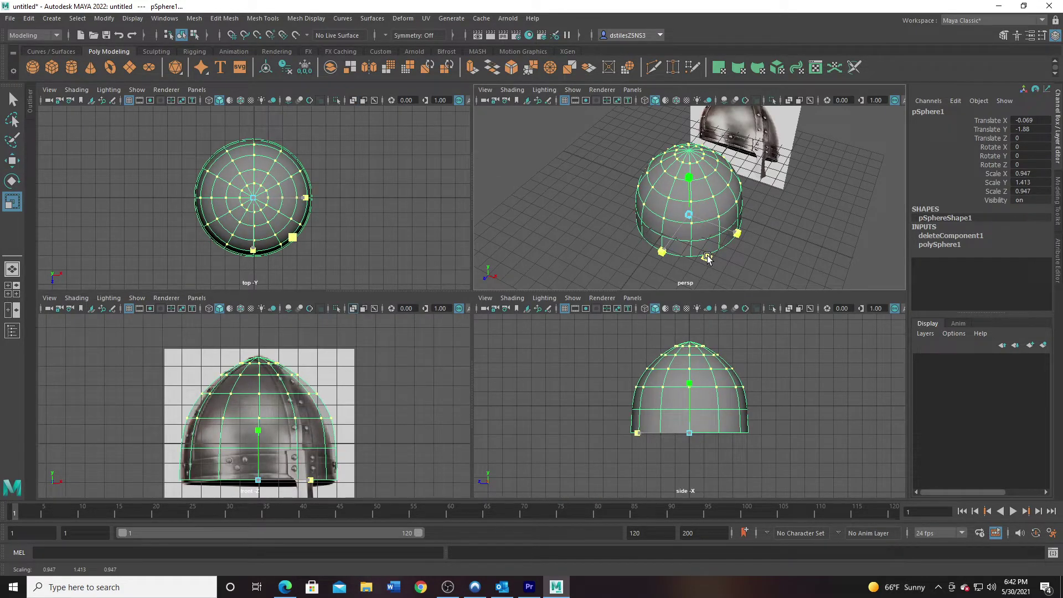
key("ctrl+z")
key("equal")
middle_click_drag(667, 241, 648, 198, "alt")
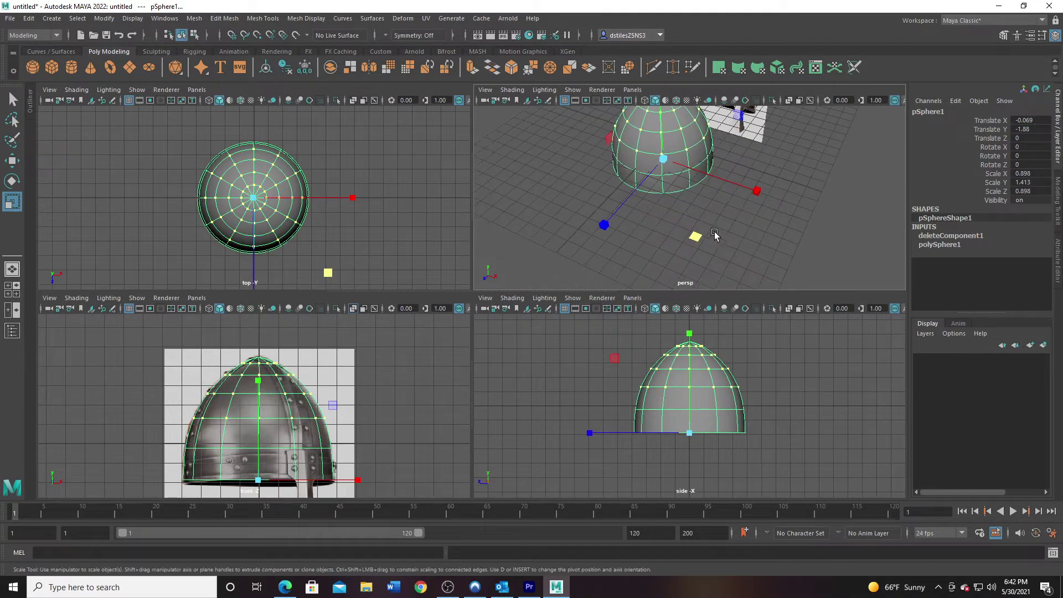
left_click_drag(695, 238, 695, 242)
Step: Try to narrow the third vertex ring up from the dome's base and shift it slightly along negative X
key("space")
scroll(465, 343, "up", 2)
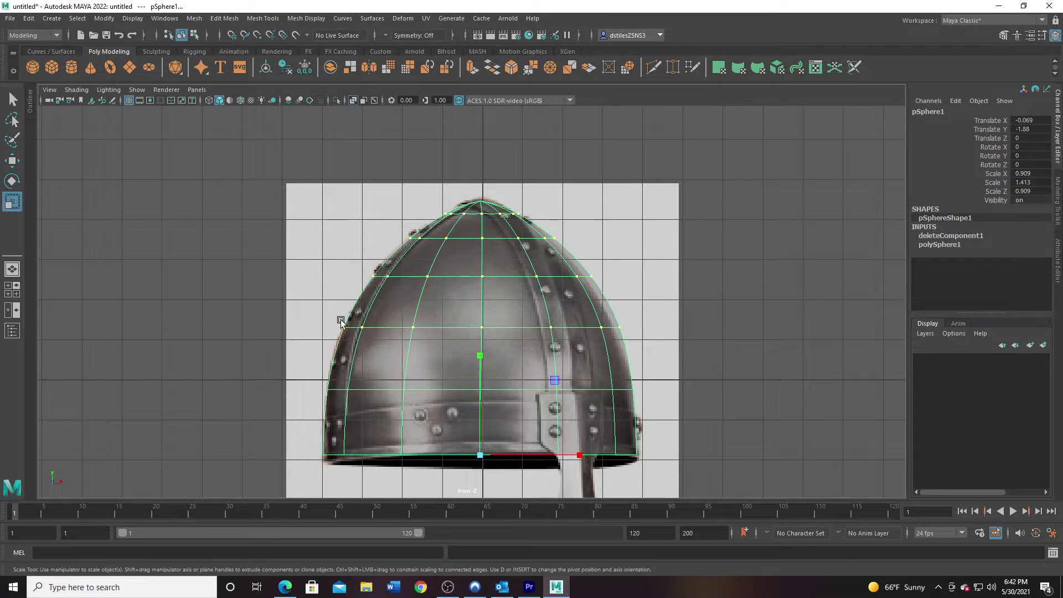
right_click_drag(477, 327, 318, 309)
left_click_drag(318, 310, 669, 352)
left_click_drag(480, 325, 474, 325)
key("w")
left_click_drag(583, 328, 579, 328)
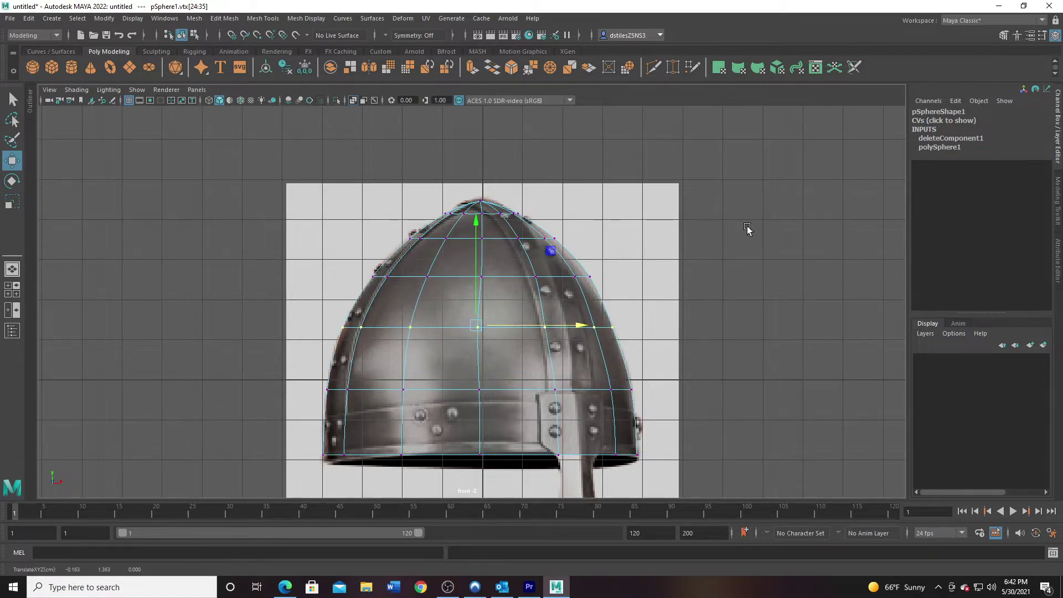
key("space")
key("space")
left_click_drag(584, 261, 542, 252, "alt")
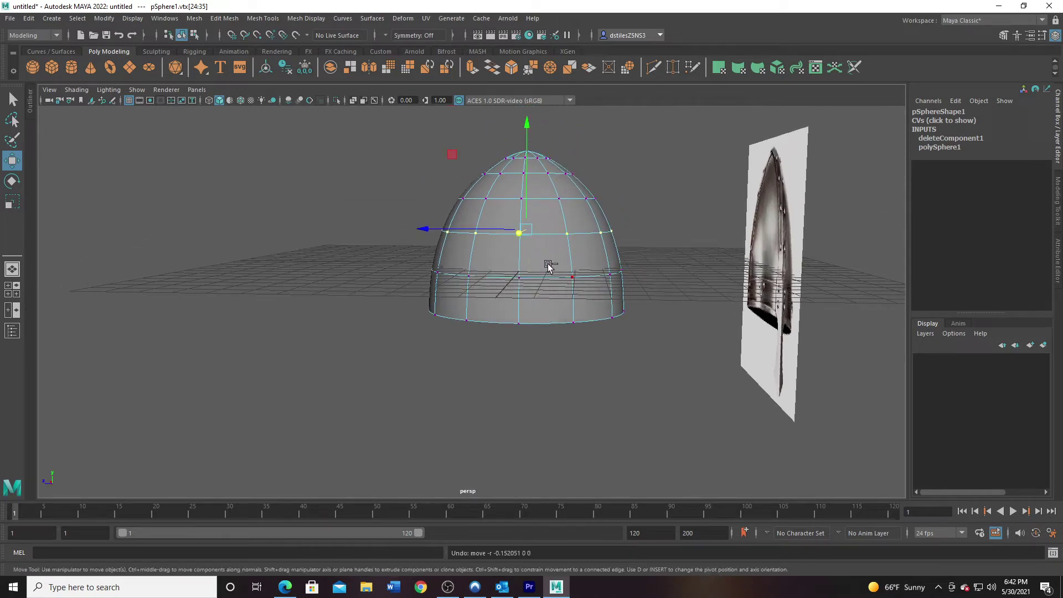
left_click_drag(465, 294, 399, 310, "alt")
Step: Insert an edge loop around the dome just above its bottom edge with Multi-Cut
key("space")
key("space")
scroll(438, 373, "up", 1)
right_click_drag(438, 374, 425, 373, "alt")
middle_click_drag(429, 422, 426, 394, "alt")
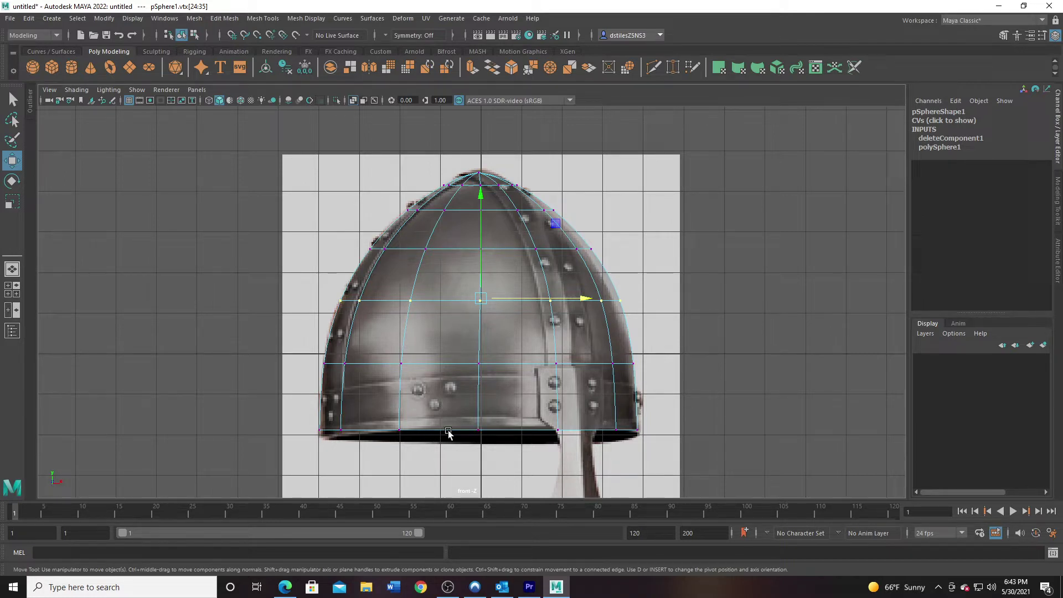
left_click(653, 66)
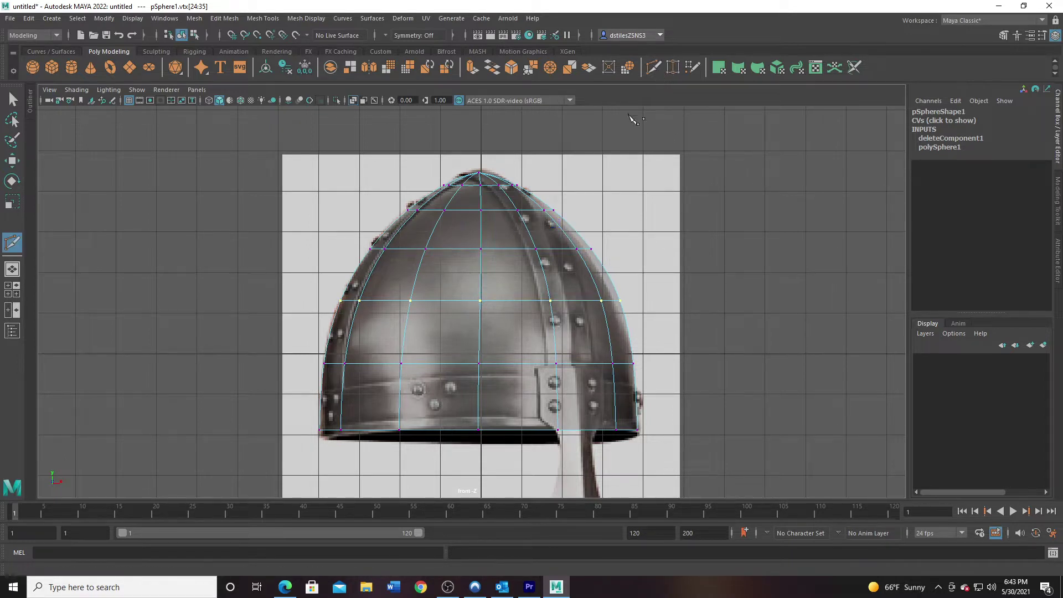
left_click(478, 418, "ctrl")
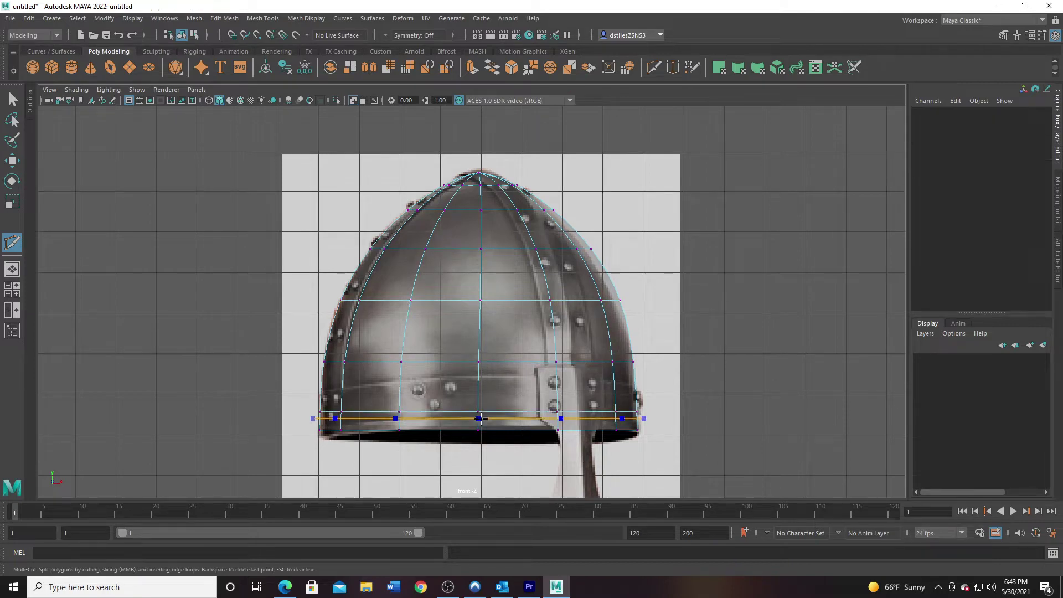
Step: Select the new edge loop near the base and lower it slightly to set the height of the helmet's rim
key("q")
right_click(491, 281)
left_click(491, 251)
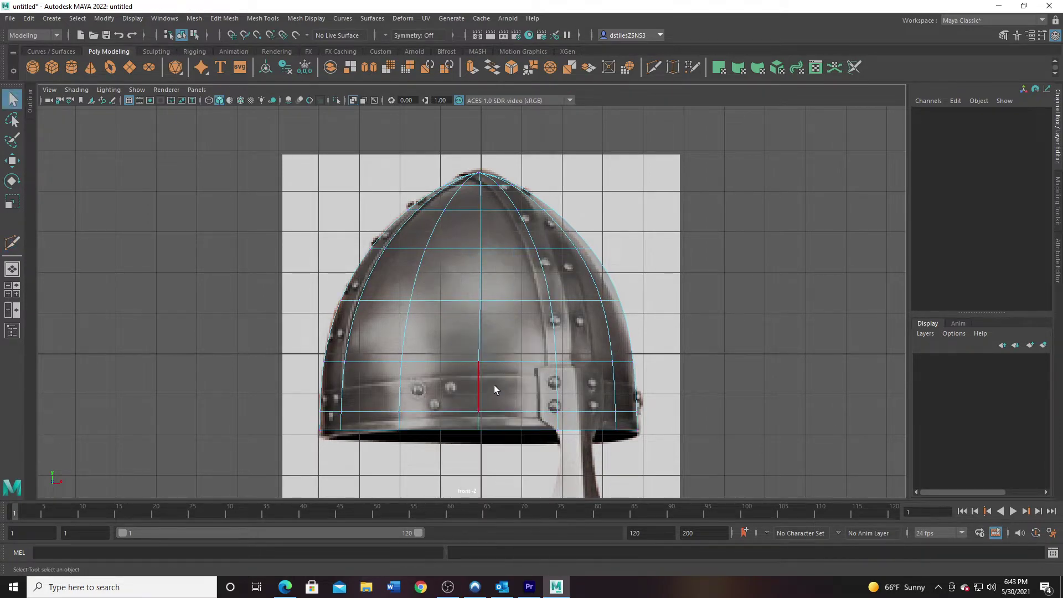
double_click(493, 410)
key("w")
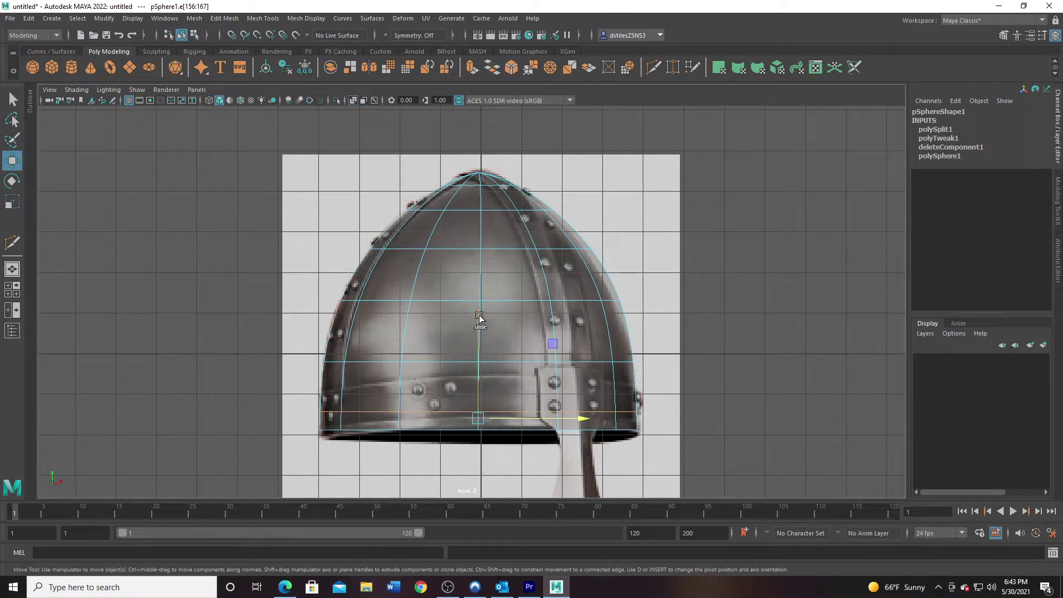
left_click_drag(480, 317, 480, 323)
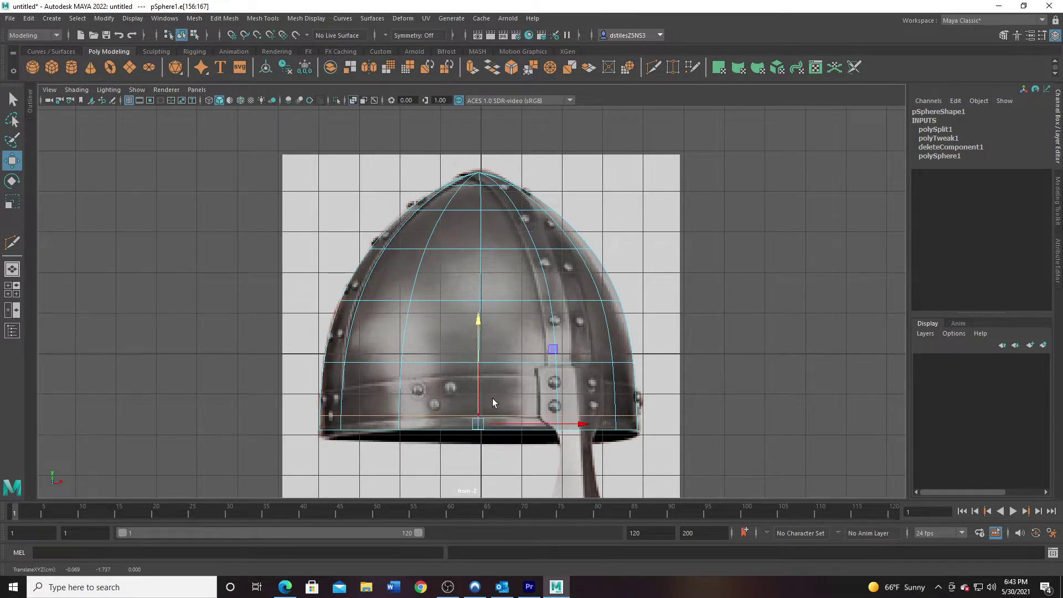
Step: Select the bottom ring of faces and extrude it outward by scaling in X and Z to form a raised rim
right_click_drag(493, 398, 496, 325)
key("q")
left_click(440, 420)
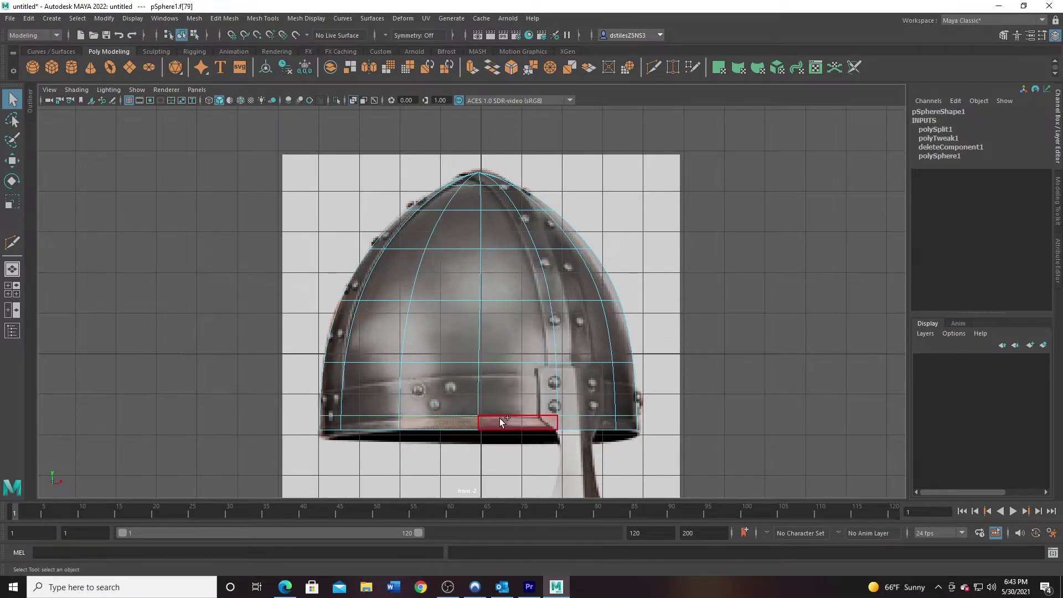
double_click(500, 418, "shift")
key("space")
key("space")
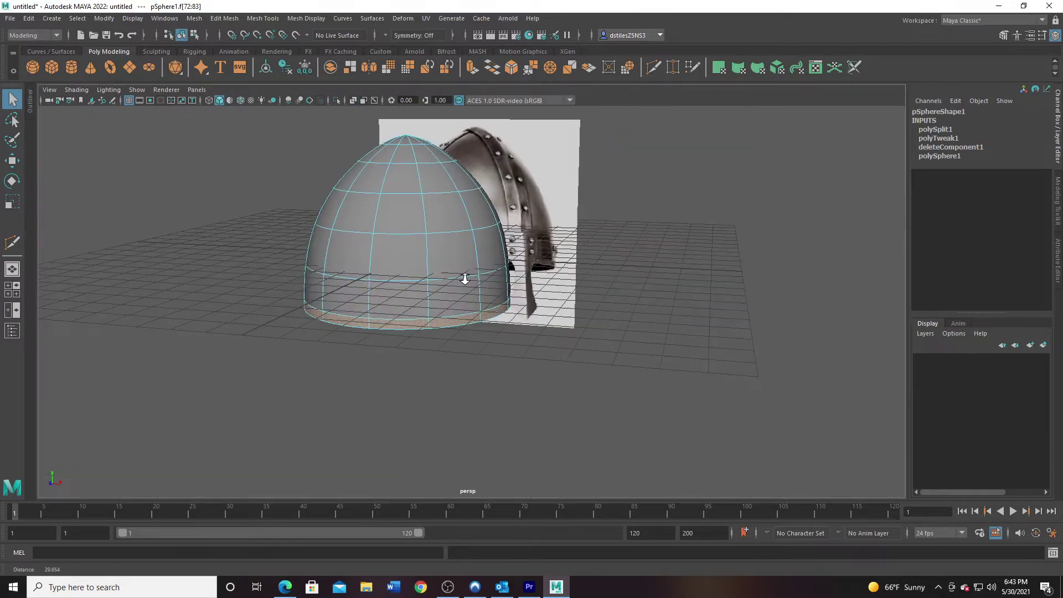
left_click_drag(465, 279, 414, 291, "alt")
middle_click_drag(360, 242, 416, 289, "alt")
right_click_drag(415, 289, 478, 360, "alt")
left_click_drag(478, 360, 534, 425, "alt")
key("r")
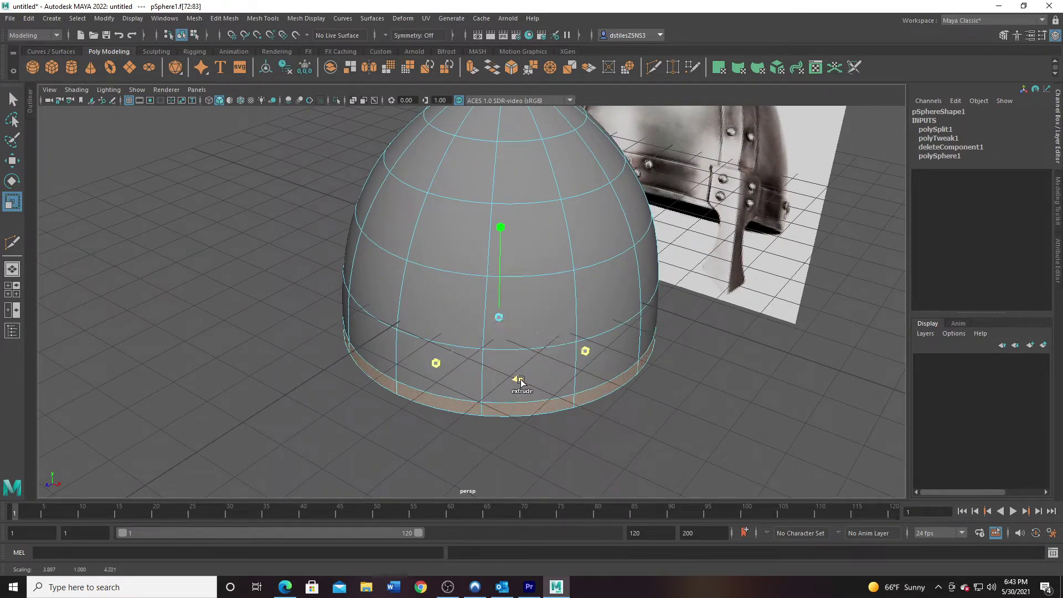
left_click_drag(517, 380, 360, 388, "shift")
Step: Select the narrow face ring joining the extruded rim to the dome wall and raise it slightly
key("space")
key("space")
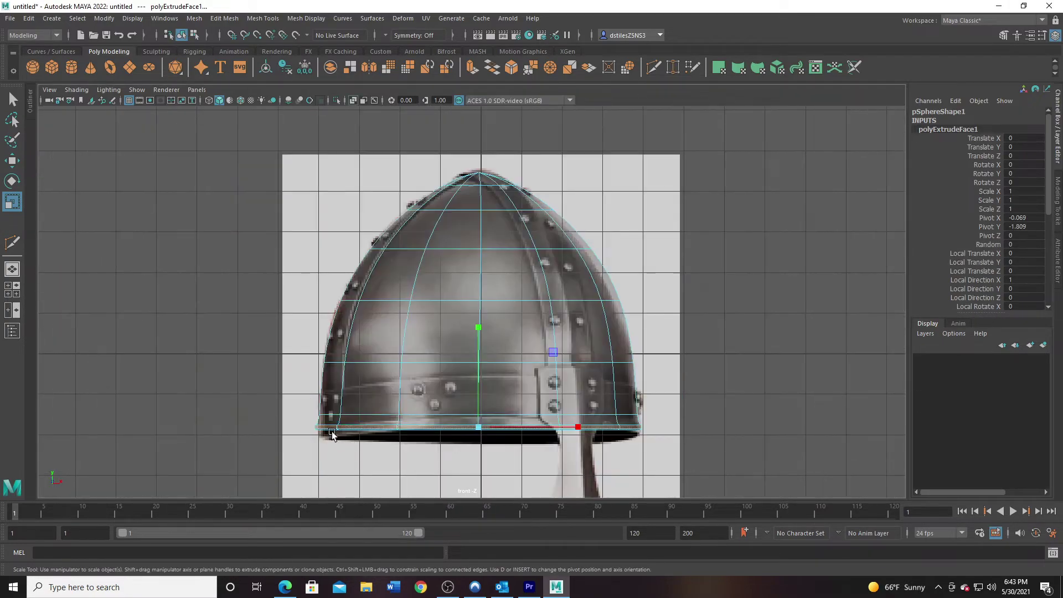
scroll(450, 310, "up", 3)
right_click_drag(449, 281, 448, 312)
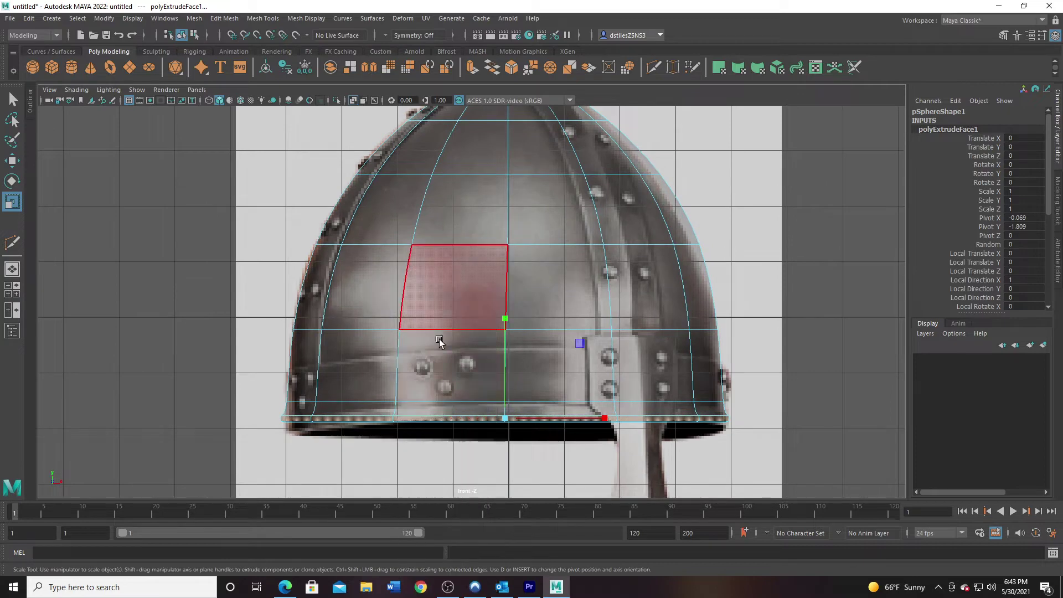
left_click(430, 405)
double_click(468, 404, "shift")
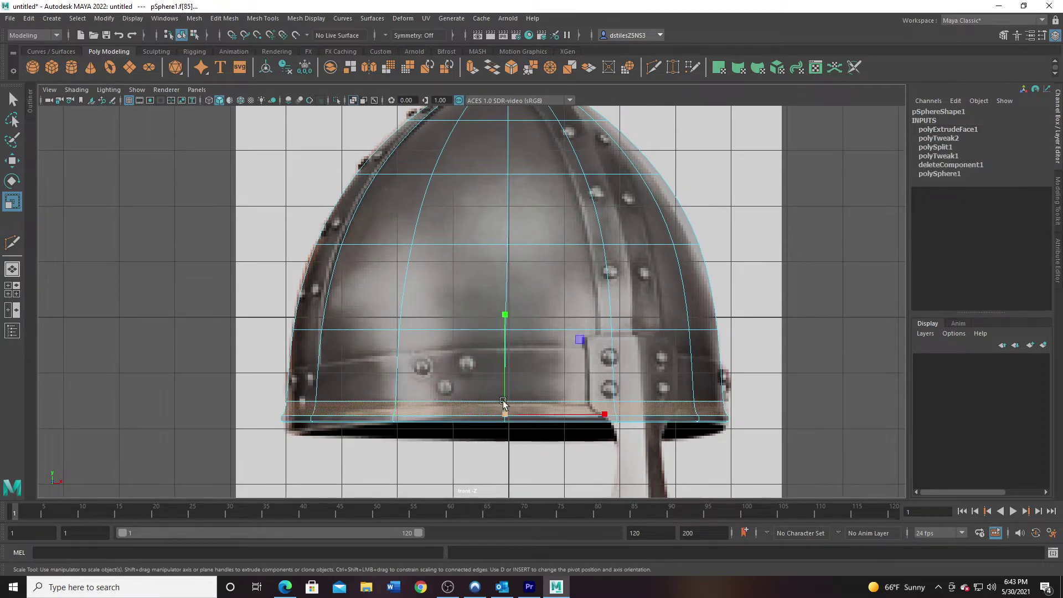
key("w")
left_click_drag(501, 311, 498, 297)
Step: Turn off smooth preview and insert a supporting edge loop on the dome wall just above the rim with Multi-Cut
key("space")
key("space")
scroll(485, 359, "up", 3)
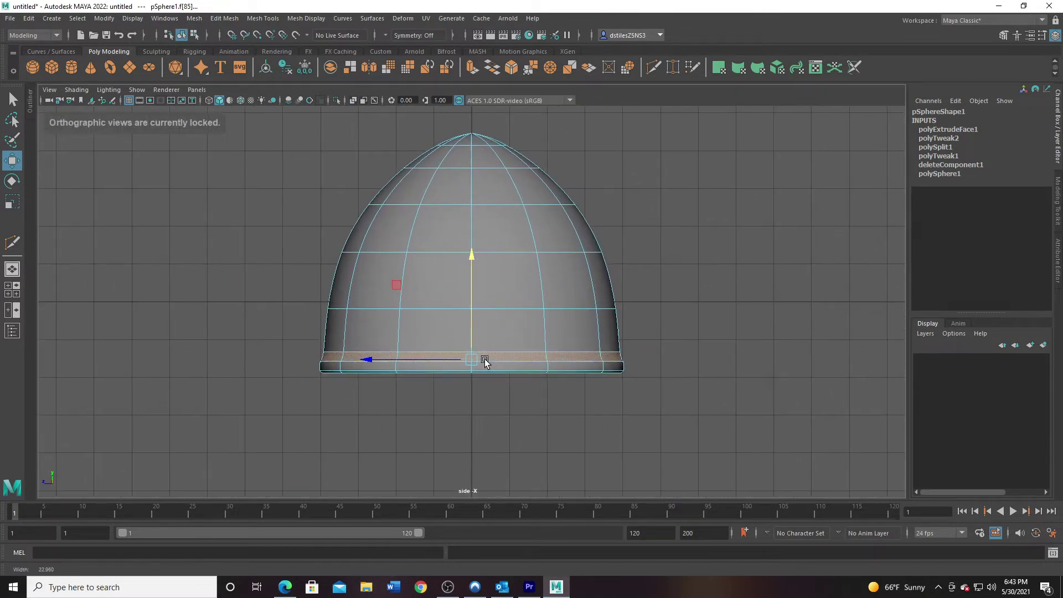
key("space")
key("space")
left_click_drag(576, 213, 561, 260, "alt")
scroll(446, 334, "up", 2)
middle_click_drag(447, 334, 465, 308, "alt")
scroll(470, 344, "up", 1)
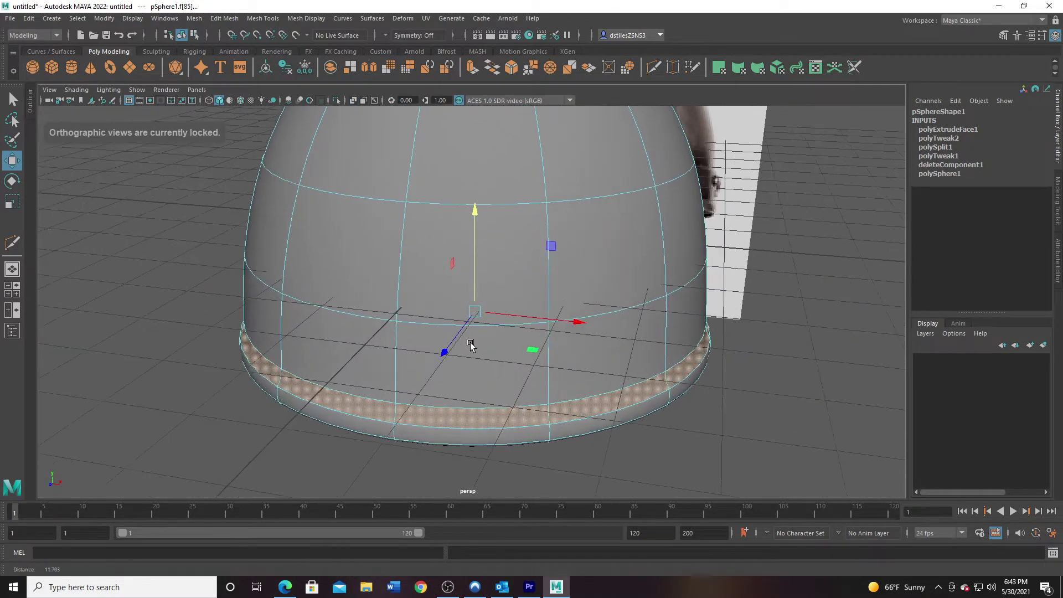
scroll(470, 344, "up", 1)
left_click(654, 68)
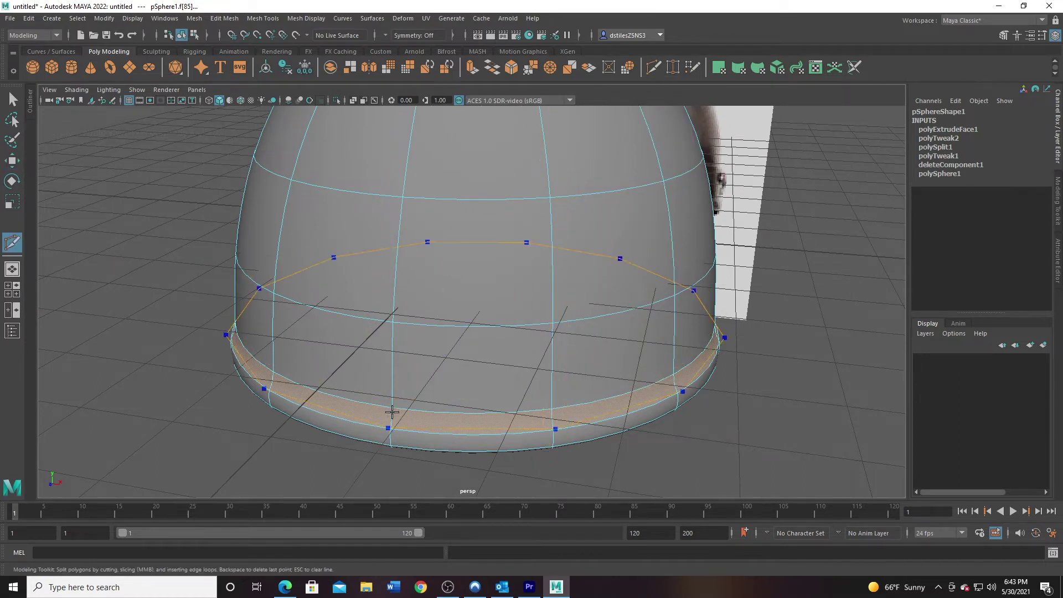
key("1")
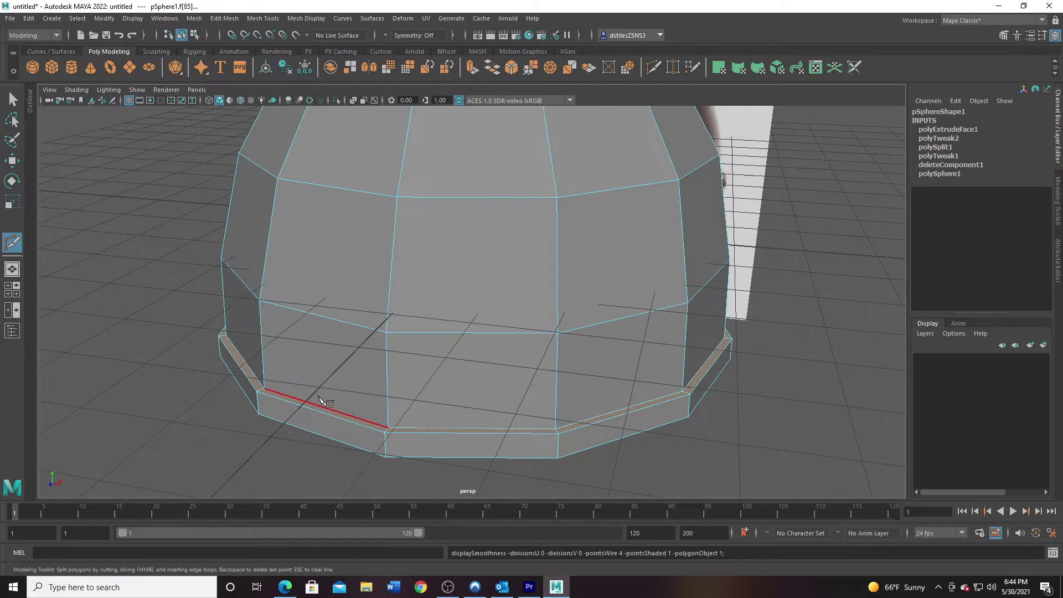
right_click_drag(294, 388, 481, 437, "alt")
scroll(486, 441, "down", 4)
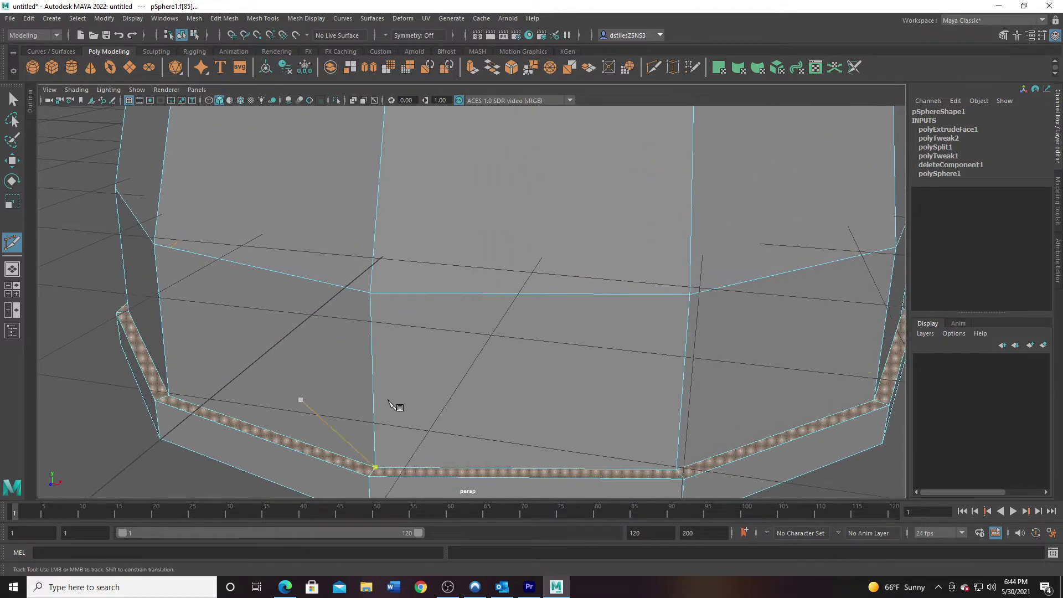
left_click(375, 462)
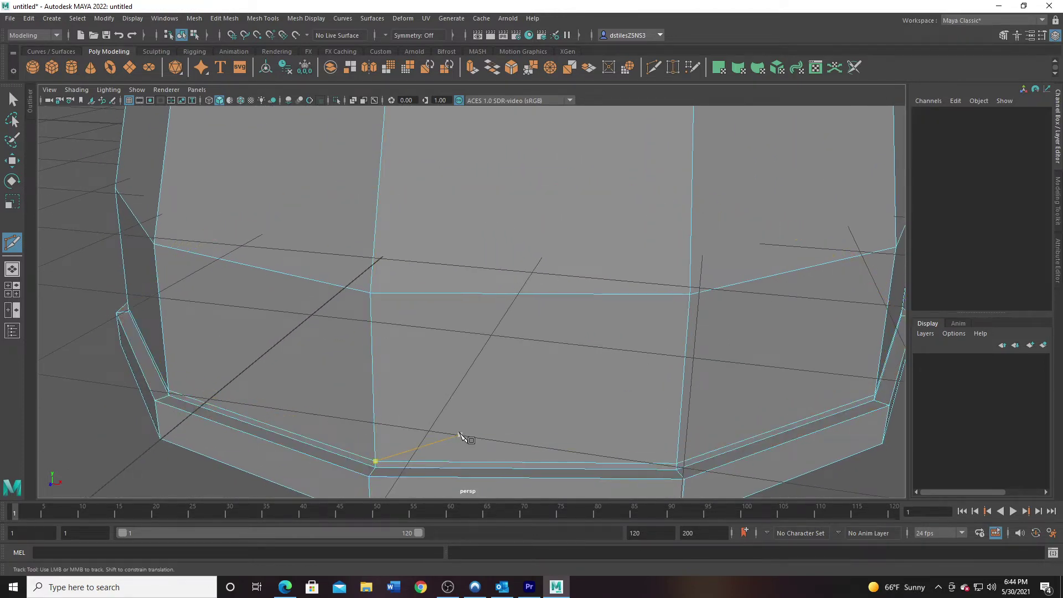
scroll(460, 435, "down", 3)
Step: Return to object mode, turn smooth preview back on for the dome and deselect it
key("q")
right_click_drag(417, 280, 502, 224)
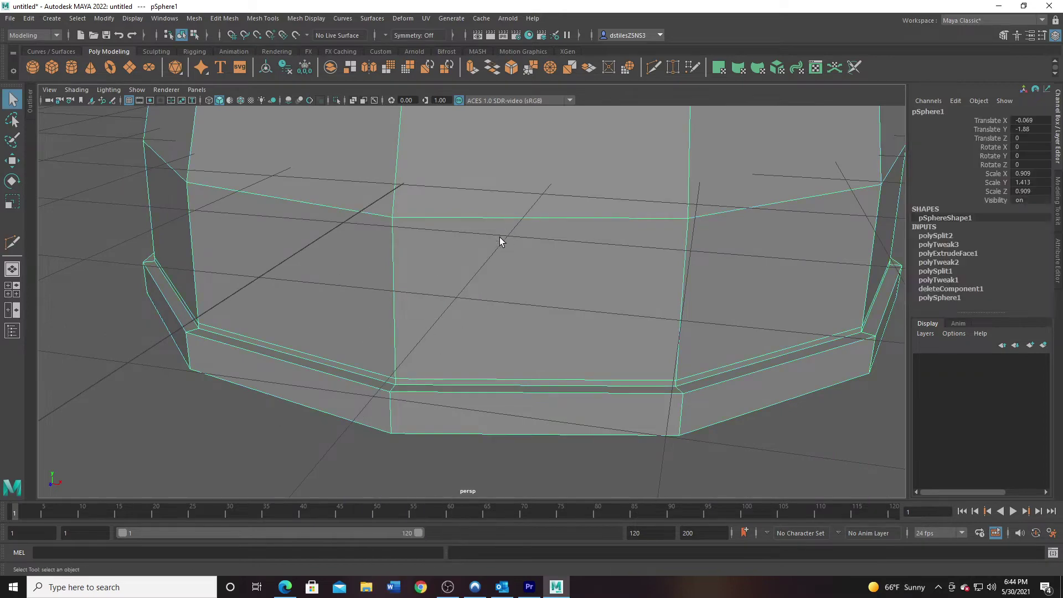
key("3")
left_click(601, 431)
Step: Examine the smoothed rim and the dome's hollow interior from below
scroll(492, 340, "down", 5)
left_click_drag(491, 339, 486, 340, "alt")
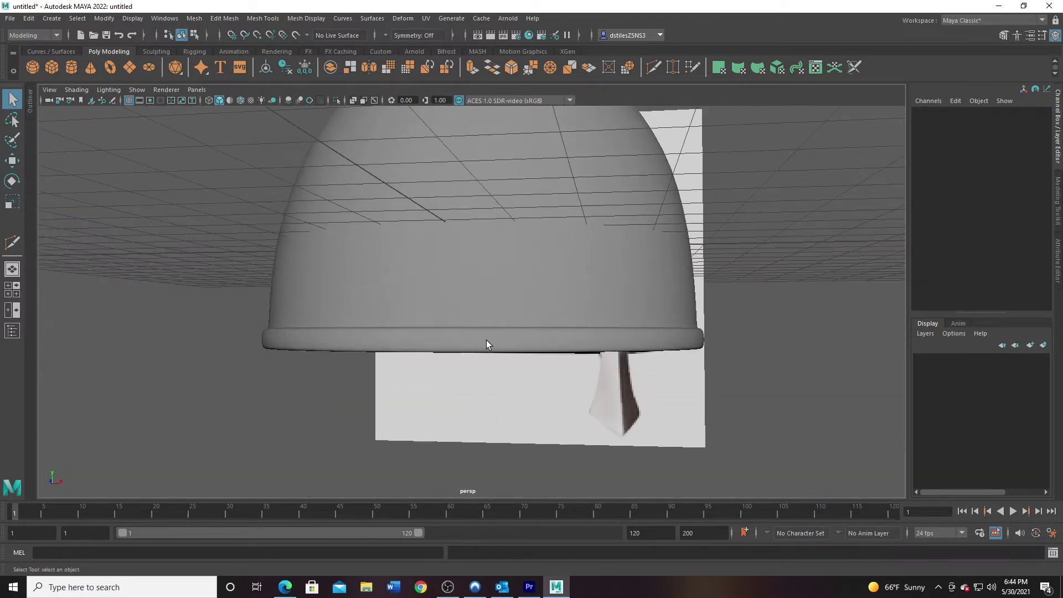
key("space")
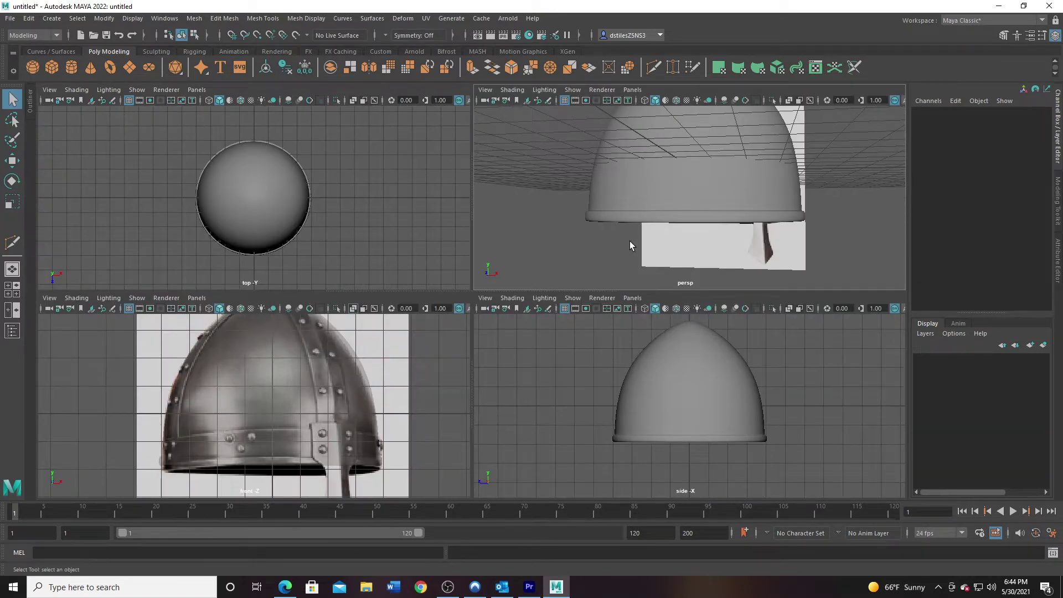
left_click_drag(629, 241, 592, 222, "alt")
left_click(645, 219)
middle_click_drag(593, 222, 648, 191, "alt")
left_click_drag(594, 183, 735, 180, "alt")
left_click_drag(672, 221, 610, 208, "alt")
key("space")
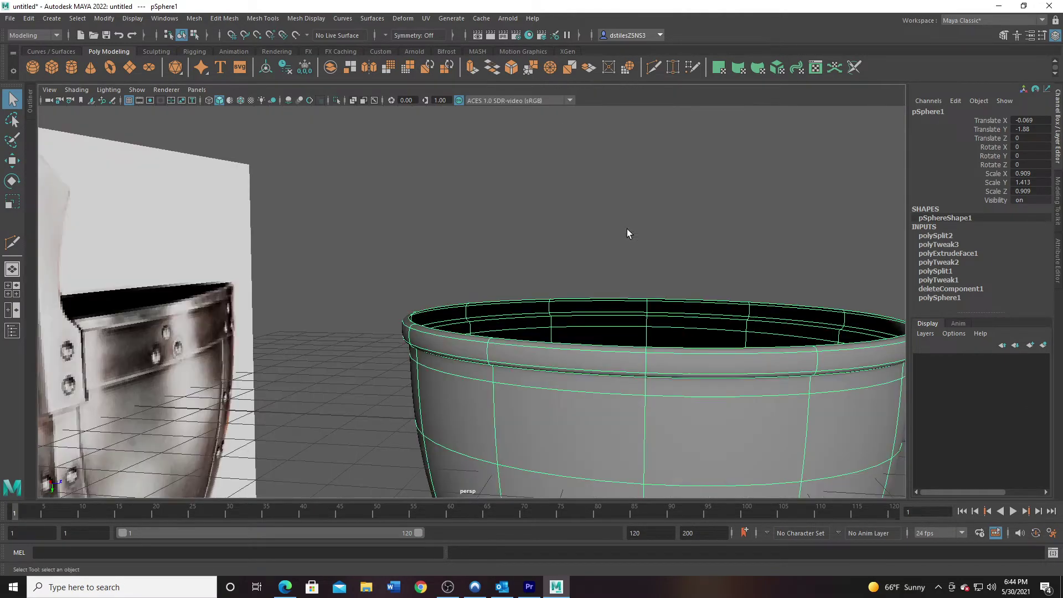
left_click_drag(436, 317, 347, 347, "alt")
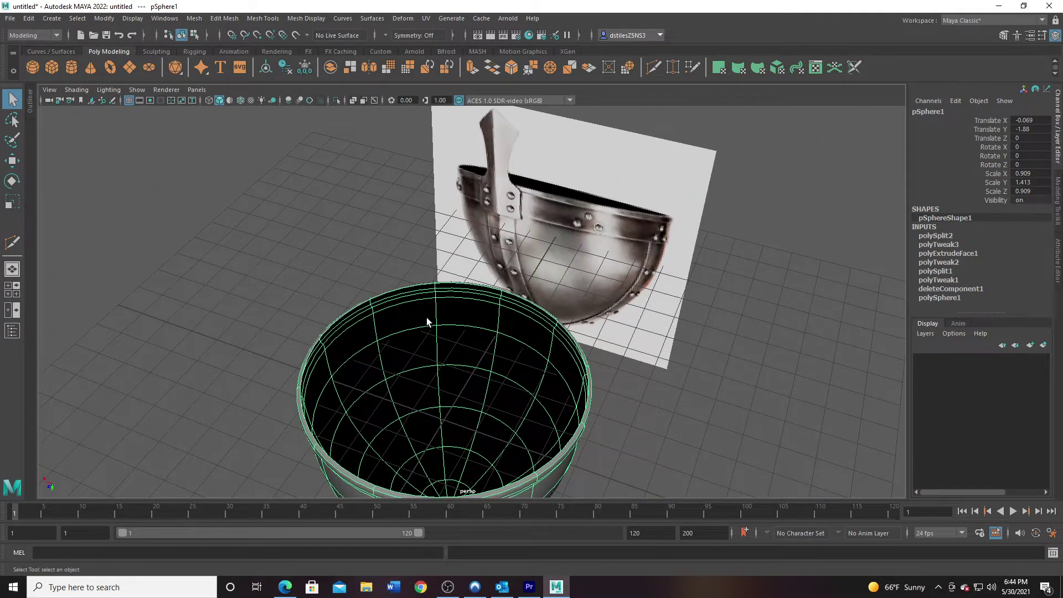
Step: Try to extrude all of the dome's faces to give the helmet shell thickness
left_click_drag(427, 318, 454, 380, "alt")
right_click_drag(412, 280, 474, 319, "alt")
left_click_drag(474, 319, 451, 314, "alt")
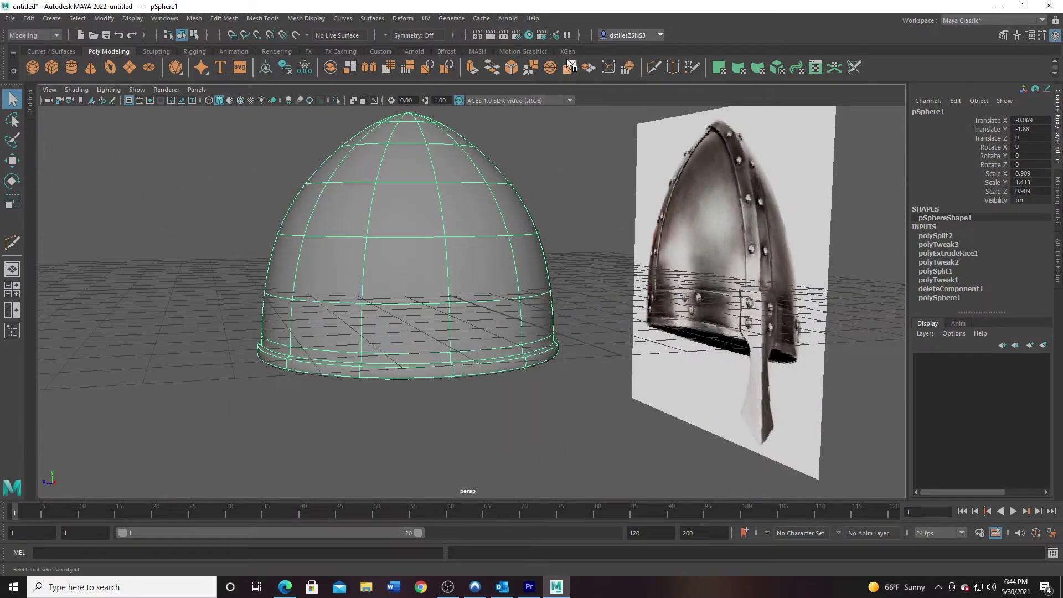
left_click(473, 66)
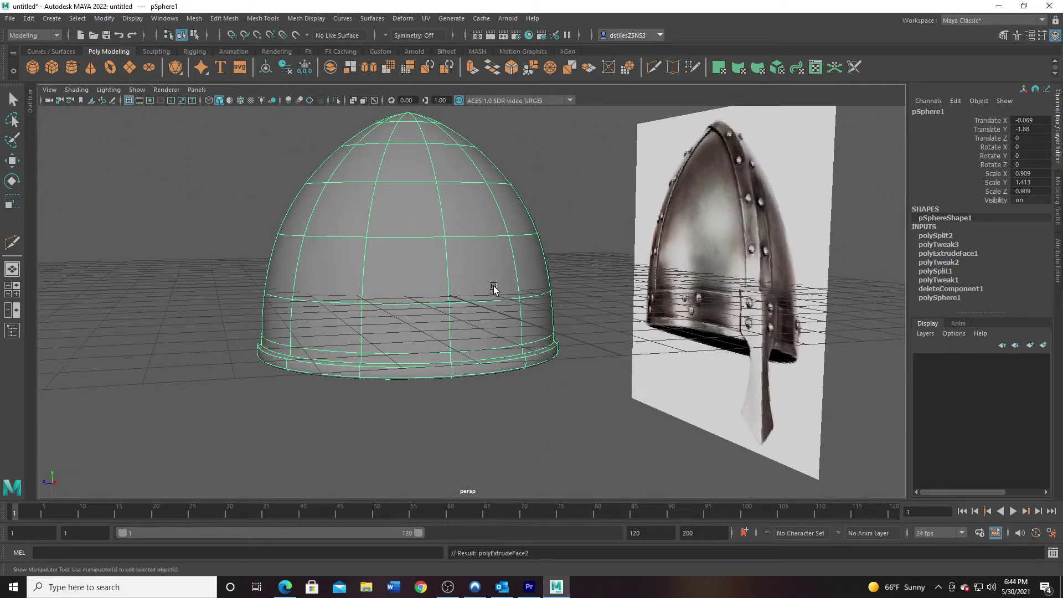
mouse_move(612, 350)
left_mouse_down()
mouse_move(498, 309)
mouse_move(503, 351)
mouse_move(601, 385)
left_mouse_up()
left_click_drag(490, 376, 423, 409, "alt")
scroll(423, 409, "up", 3)
left_click_drag(232, 375, 244, 349, "alt")
key("ctrl+z")
key("ctrl+z")
key("ctrl+z")
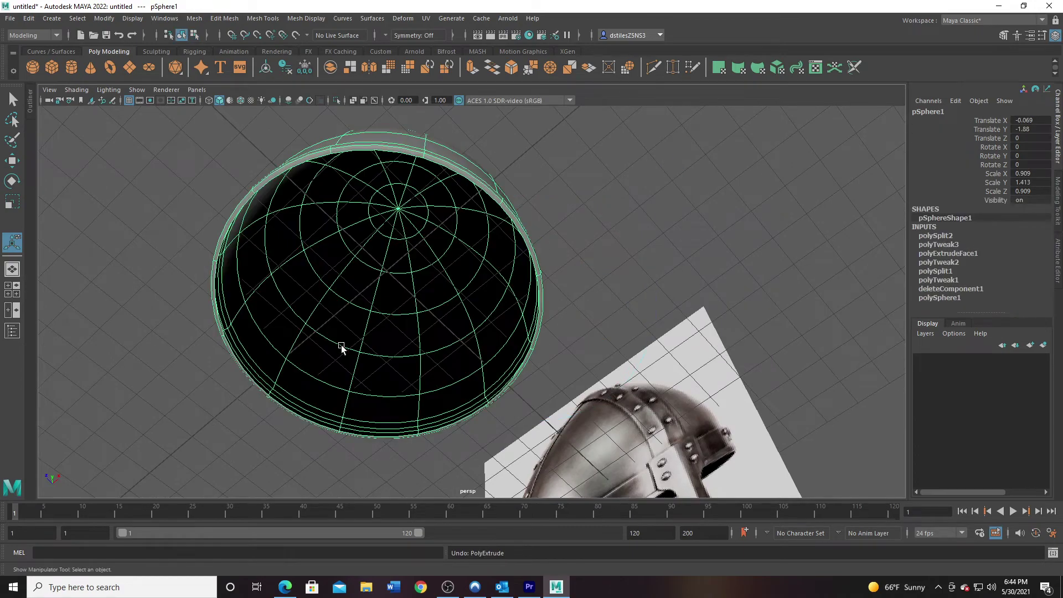
Step: Select the full ring of wide faces around the dome wall just above the rim
right_click_drag(341, 345, 293, 221, "alt")
left_click_drag(290, 220, 525, 321, "alt")
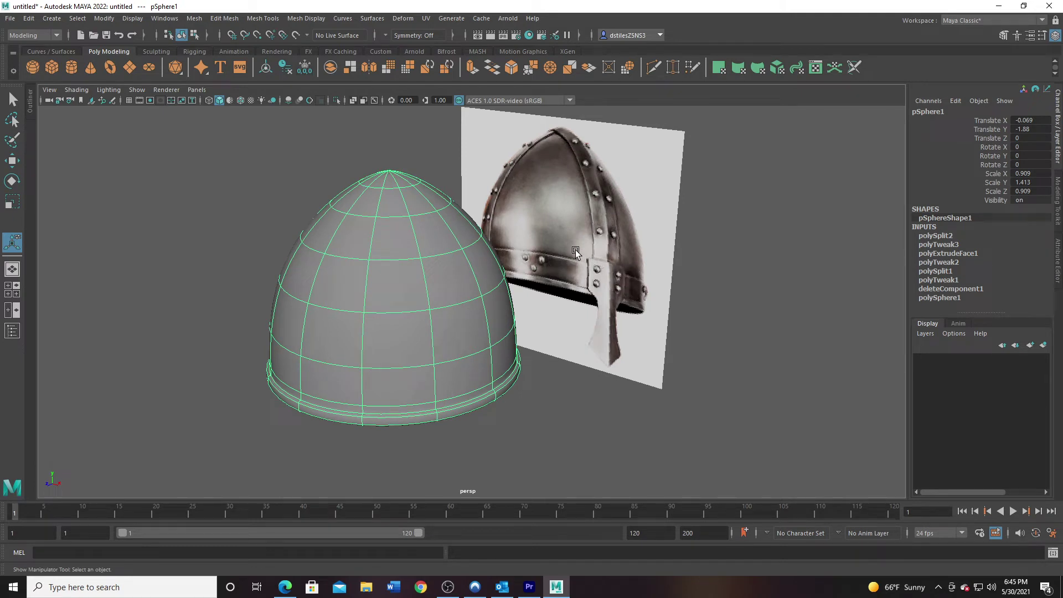
middle_click_drag(521, 240, 501, 301, "alt")
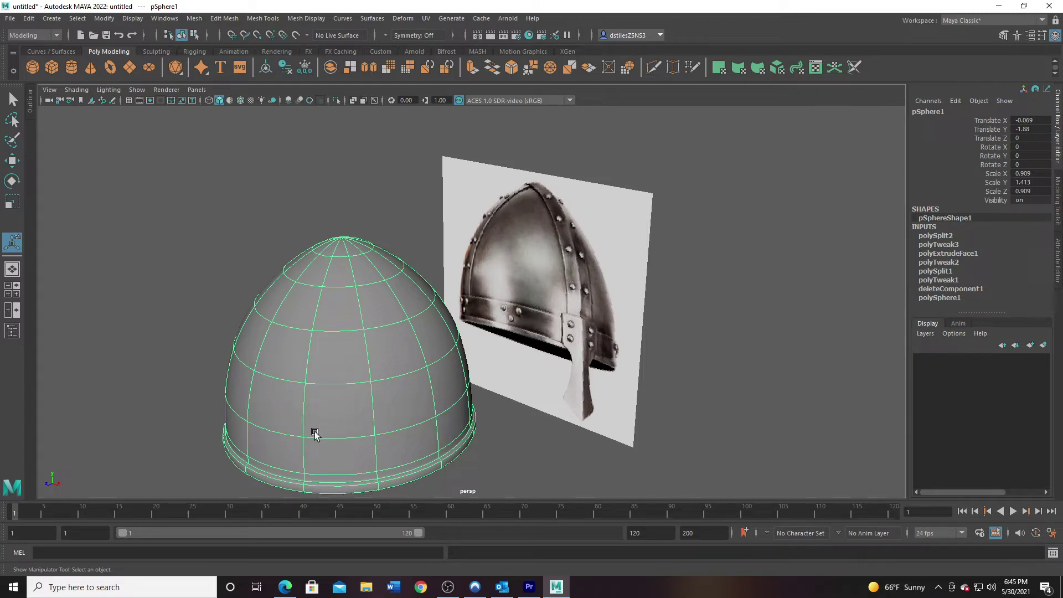
left_click_drag(314, 433, 394, 368, "alt")
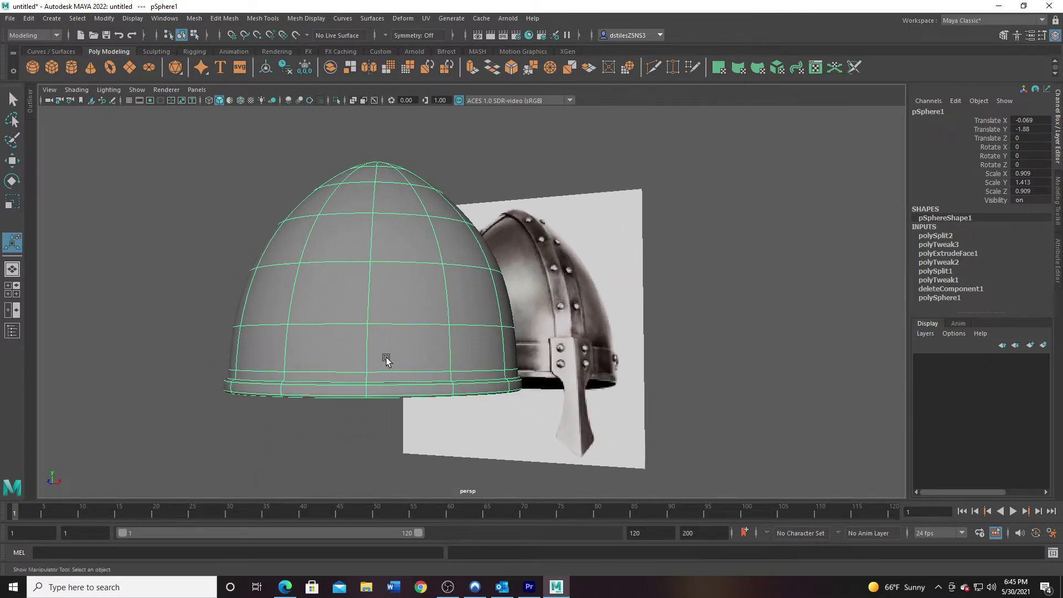
right_click_drag(386, 357, 389, 312)
left_click(406, 345)
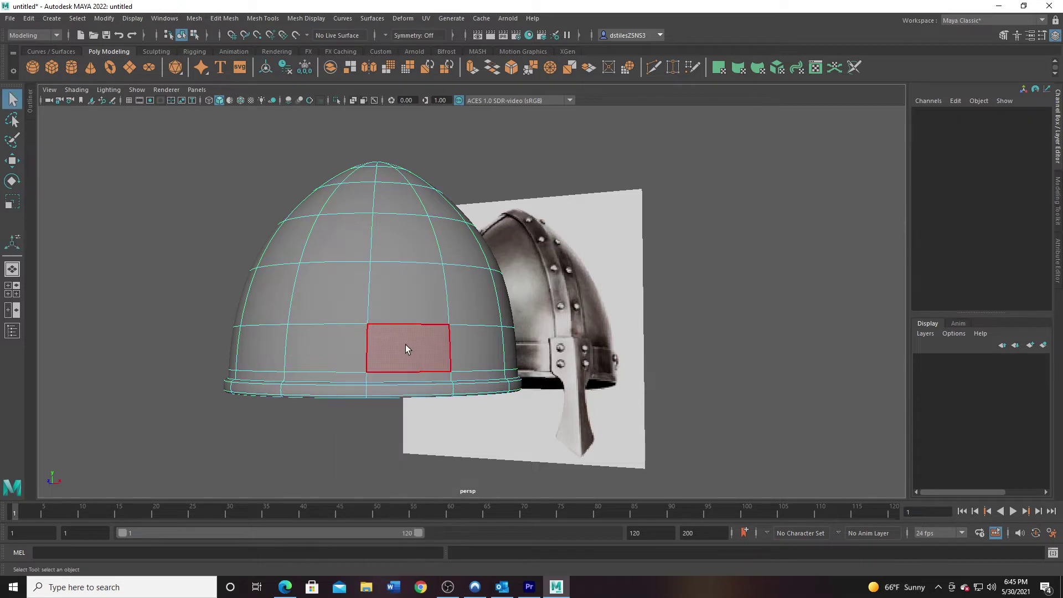
double_click(476, 346, "shift")
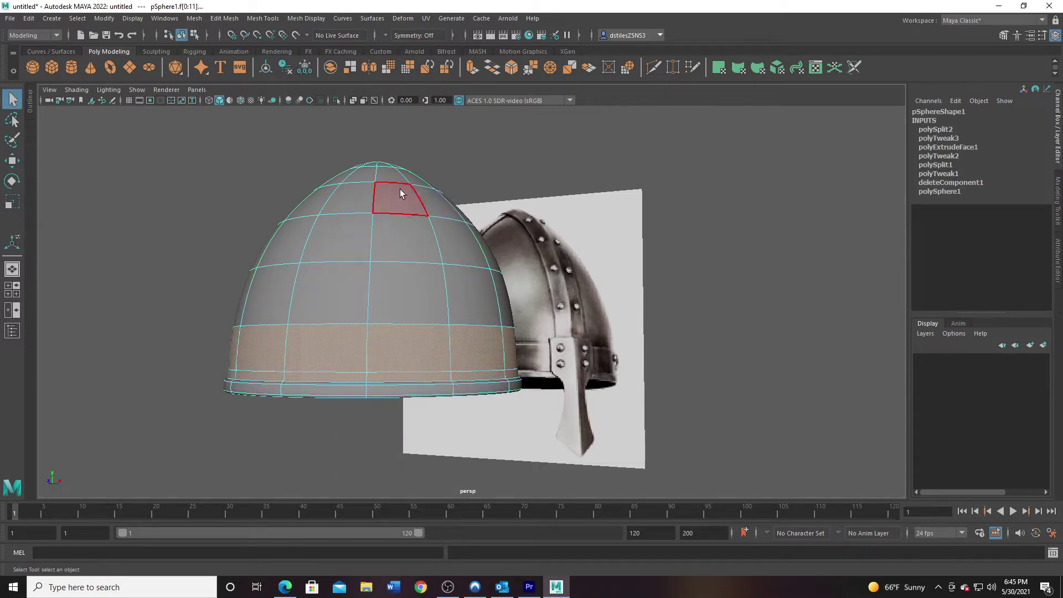
Step: Duplicate the selected face ring as a separate band and offset it slightly outward from the dome wall
left_click_drag(401, 190, 334, 149, "alt")
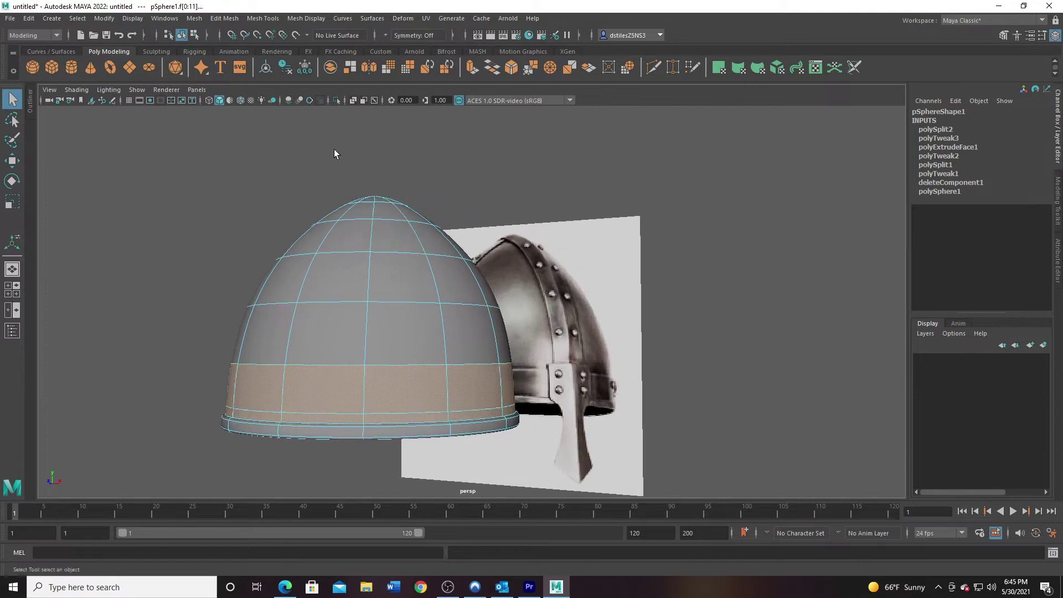
left_click(231, 20)
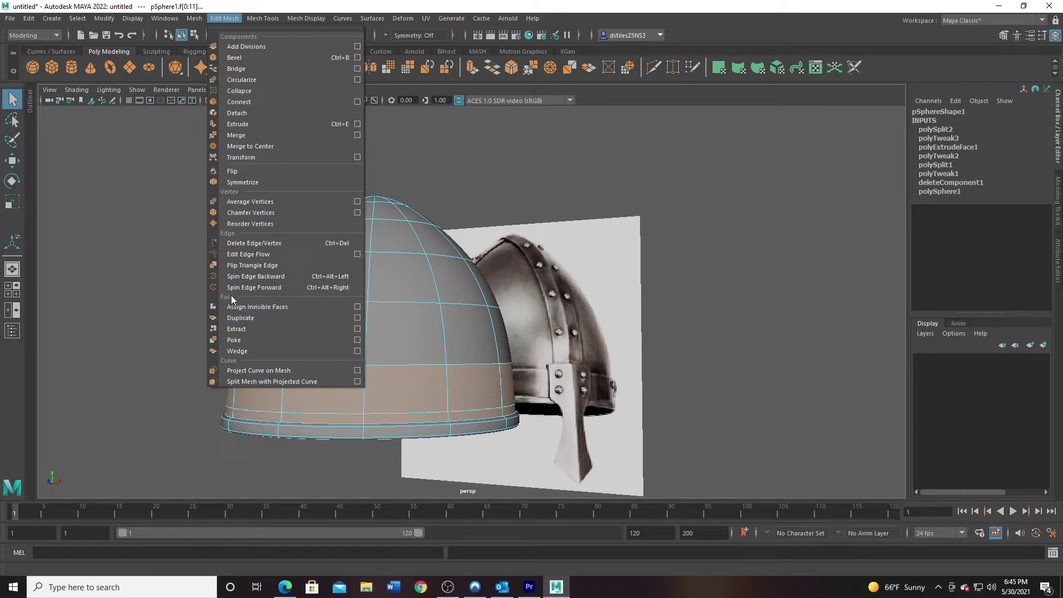
left_click(242, 319)
right_click_drag(292, 359, 356, 368, "alt")
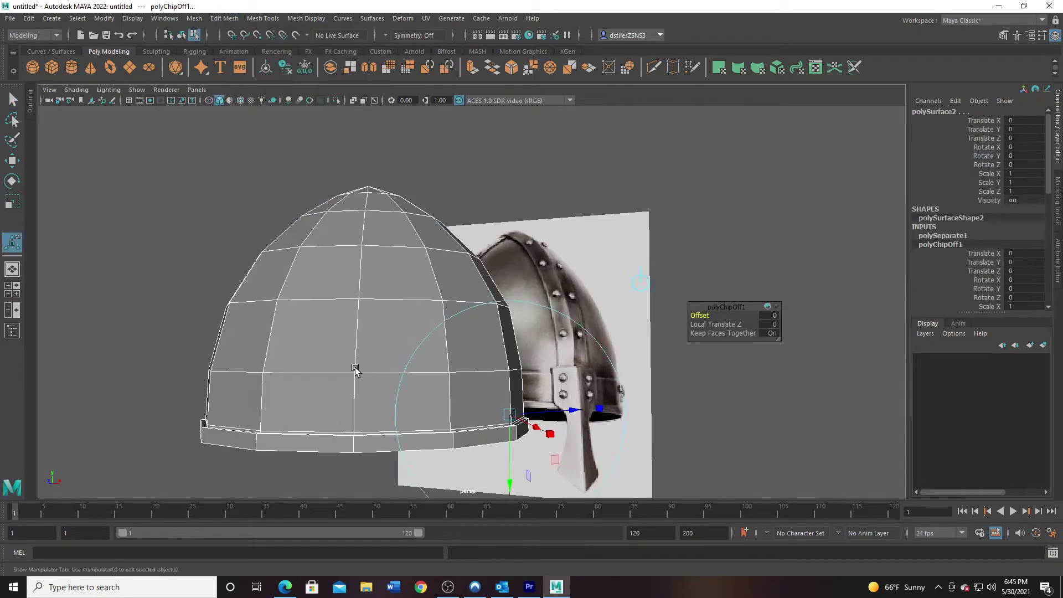
mouse_move(573, 418)
left_mouse_down("alt")
mouse_move(561, 418)
mouse_move(579, 414)
left_mouse_up("alt")
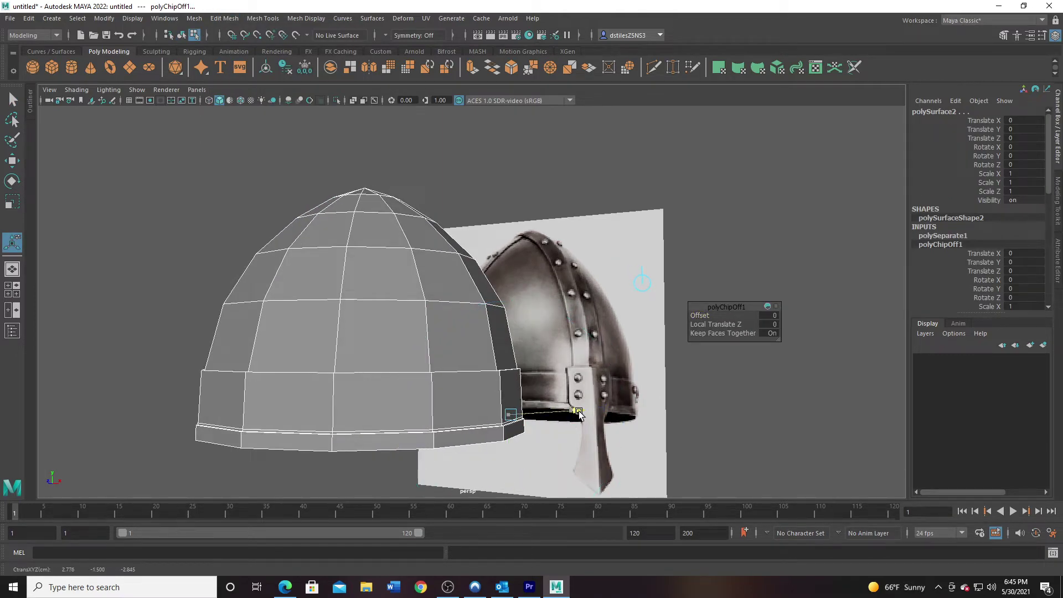
Step: Return to object mode and turn on smooth preview for the dome and the duplicated band
right_click_drag(472, 386, 522, 264)
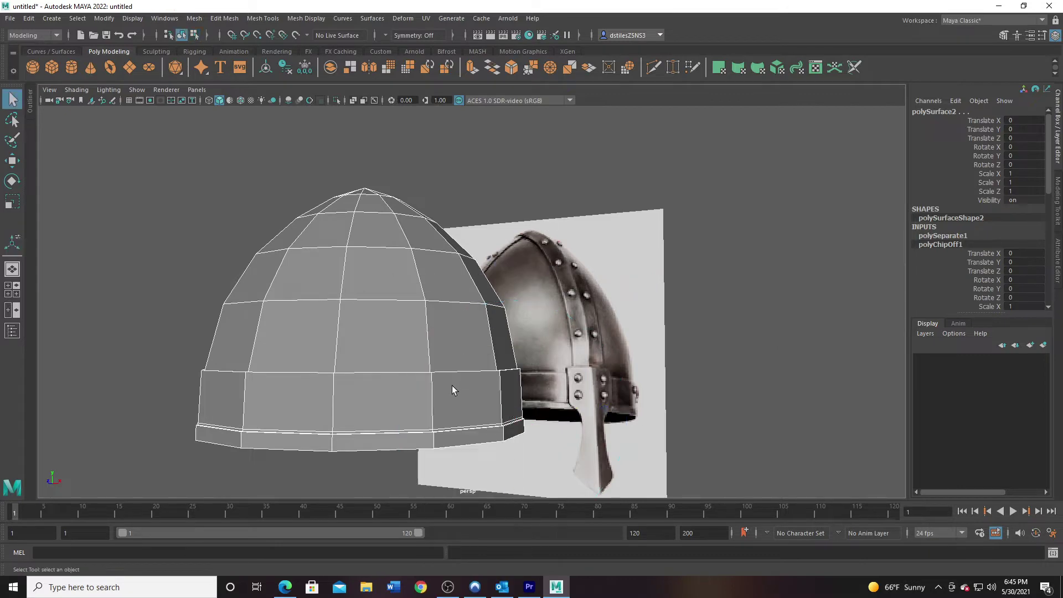
left_click(453, 387)
left_click_drag(455, 387, 377, 397, "alt")
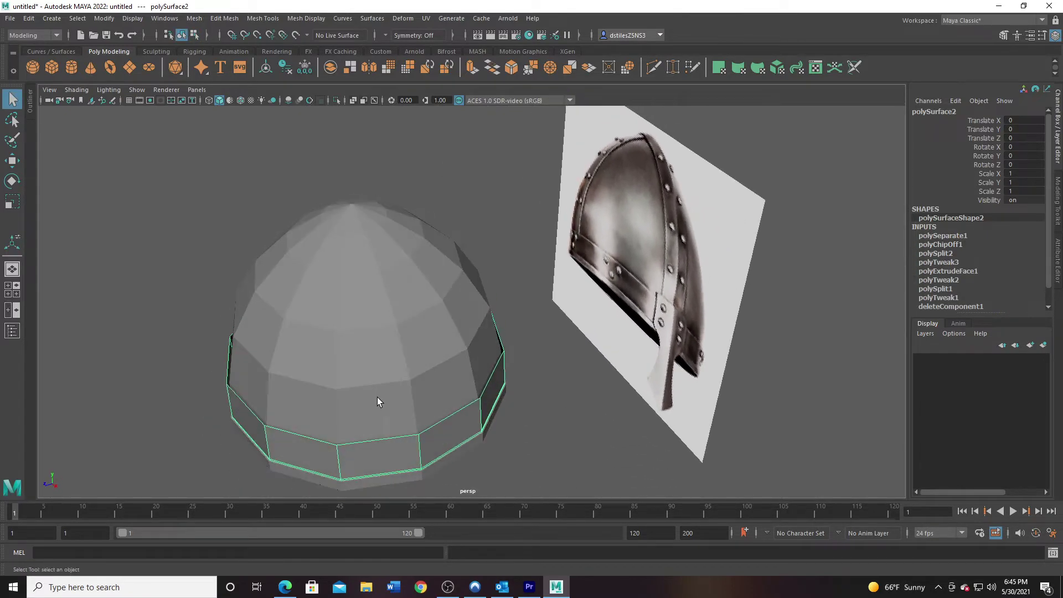
middle_click_drag(377, 397, 385, 360, "alt")
right_click_drag(384, 360, 389, 354, "alt")
left_click_drag(388, 353, 399, 399, "alt")
key("r")
left_click(427, 314)
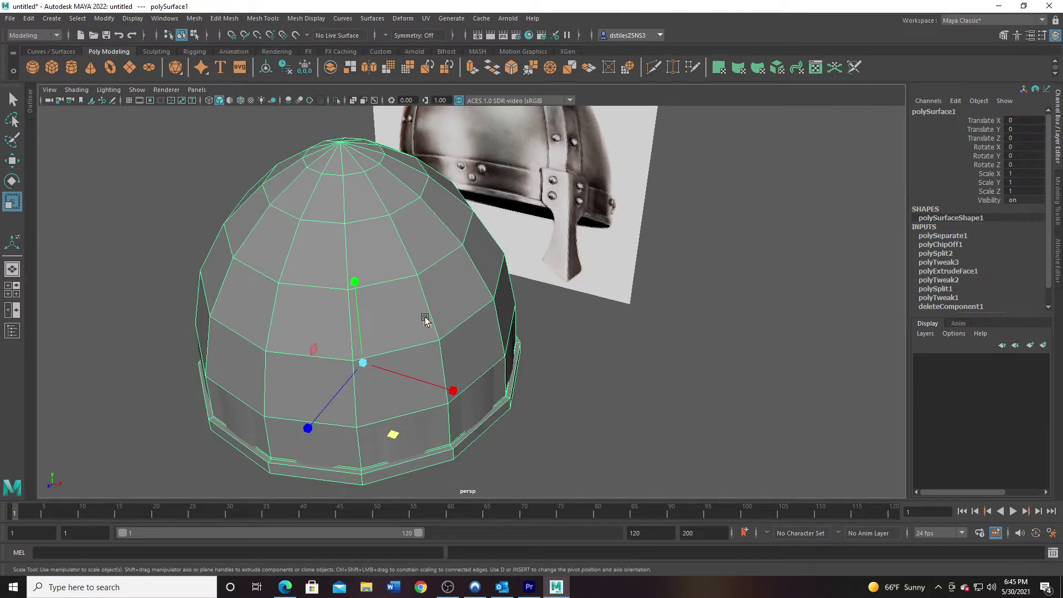
key("3")
left_click_drag(398, 437, 374, 394, "alt")
left_click(268, 380)
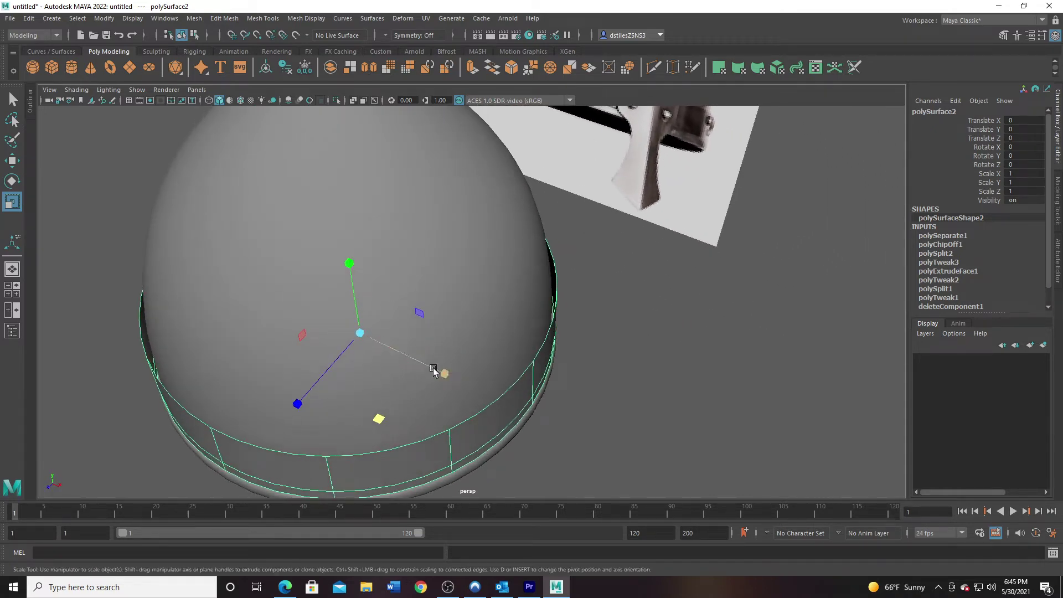
Step: Extrude the band with a Local Translate Z of -0.185 to give it thickness
left_click_drag(503, 388, 457, 377, "alt")
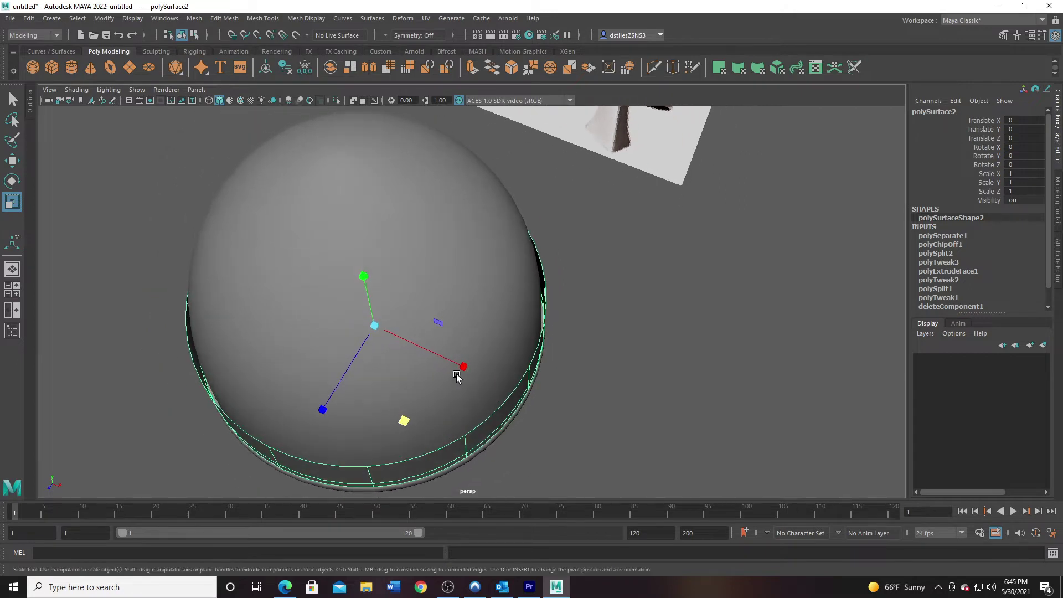
middle_click_drag(491, 339, 494, 337, "alt")
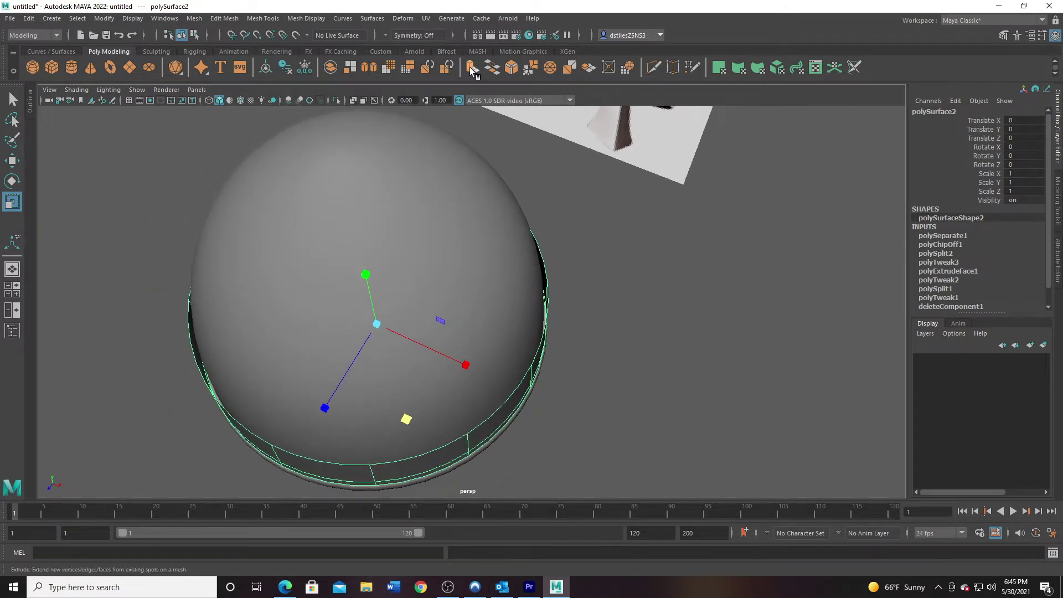
left_click(472, 67)
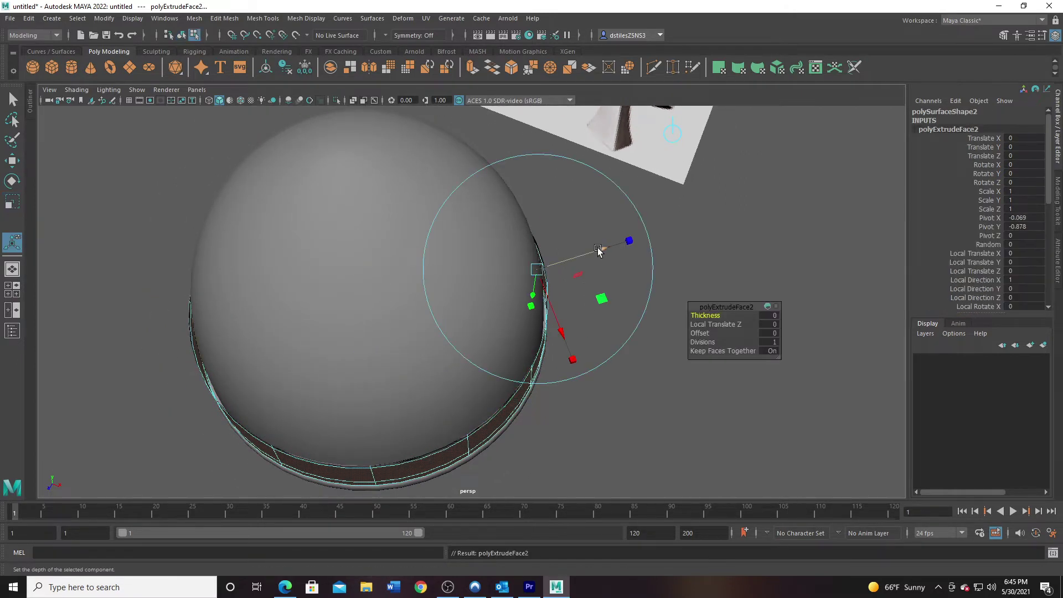
left_click_drag(599, 251, 591, 248)
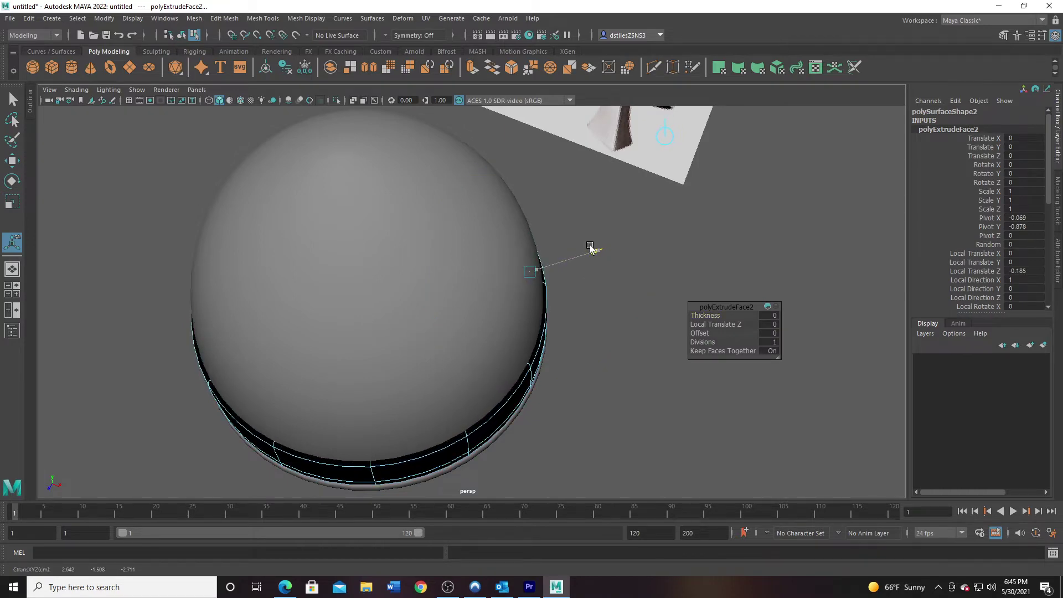
left_click_drag(464, 409, 425, 358, "alt")
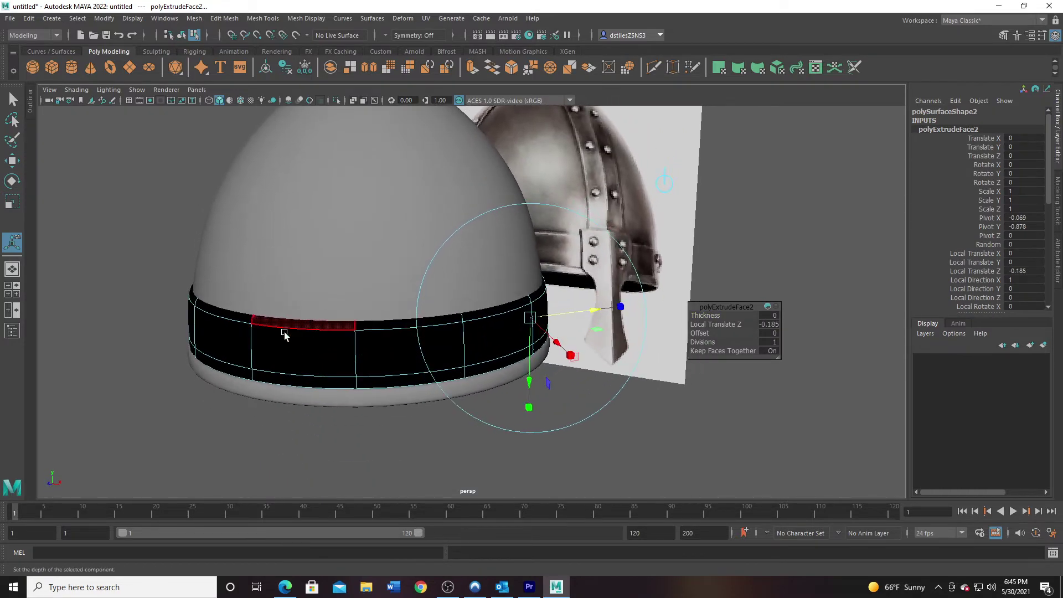
Step: Return to object mode, reverse the normals of the black band so its faces point outward, and deselect it
right_click_drag(358, 285, 414, 265)
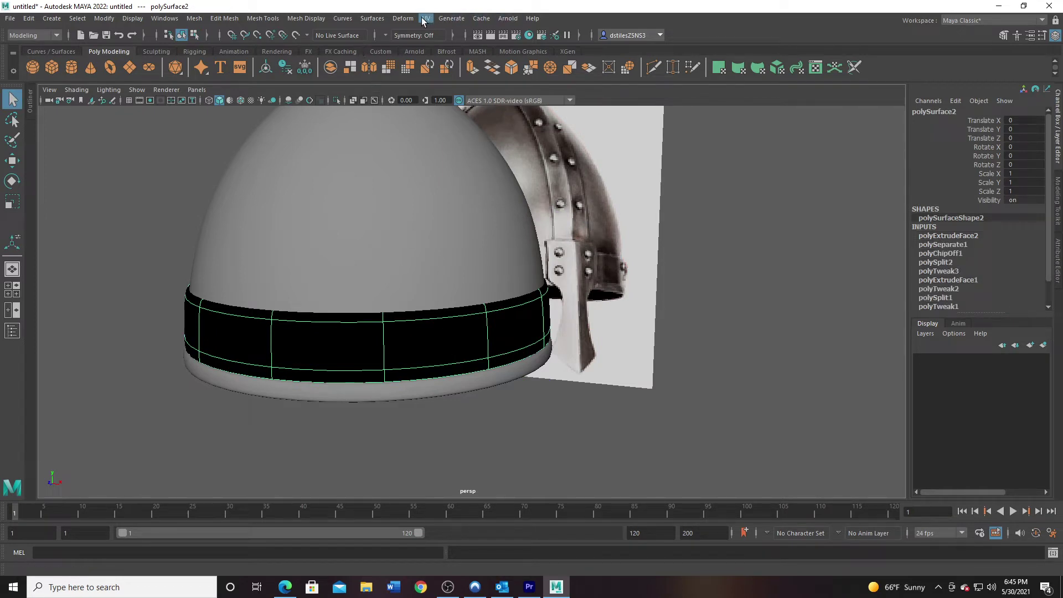
left_click(304, 16)
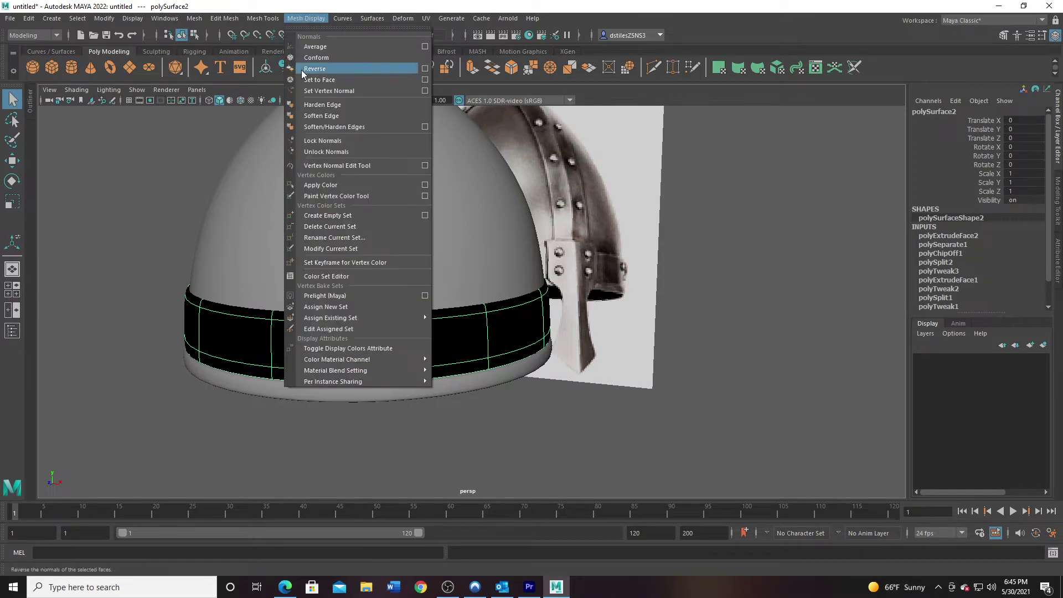
left_click(314, 68)
left_click_drag(379, 343, 352, 345, "alt")
right_click_drag(352, 346, 409, 396, "alt")
left_click(451, 418)
left_click_drag(288, 341, 292, 354, "alt")
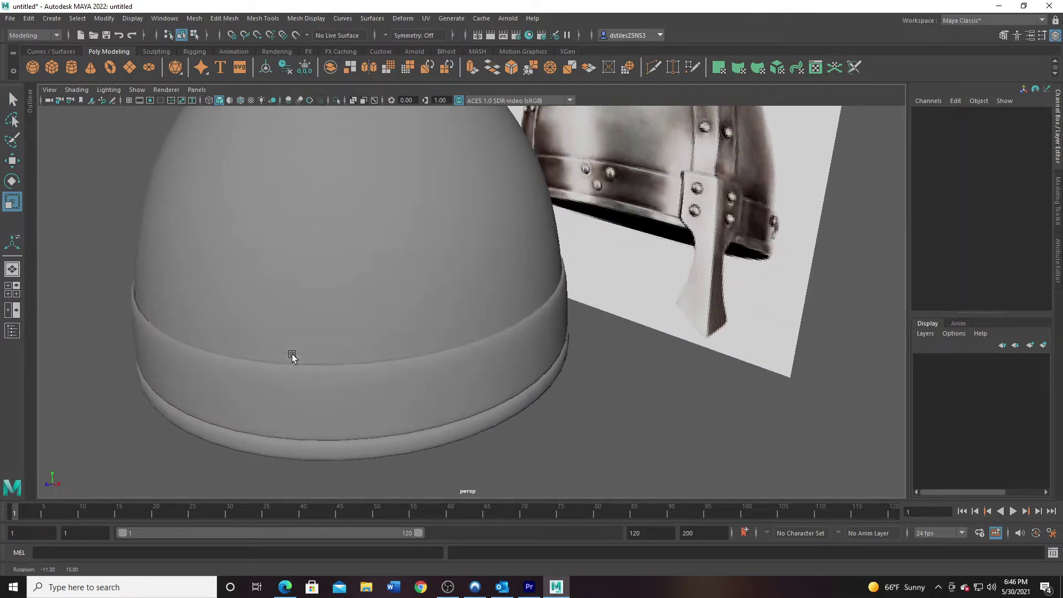
Step: Turn off smooth preview for the band and insert a Multi-Cut edge loop just below its upper outer edge
left_click(333, 392)
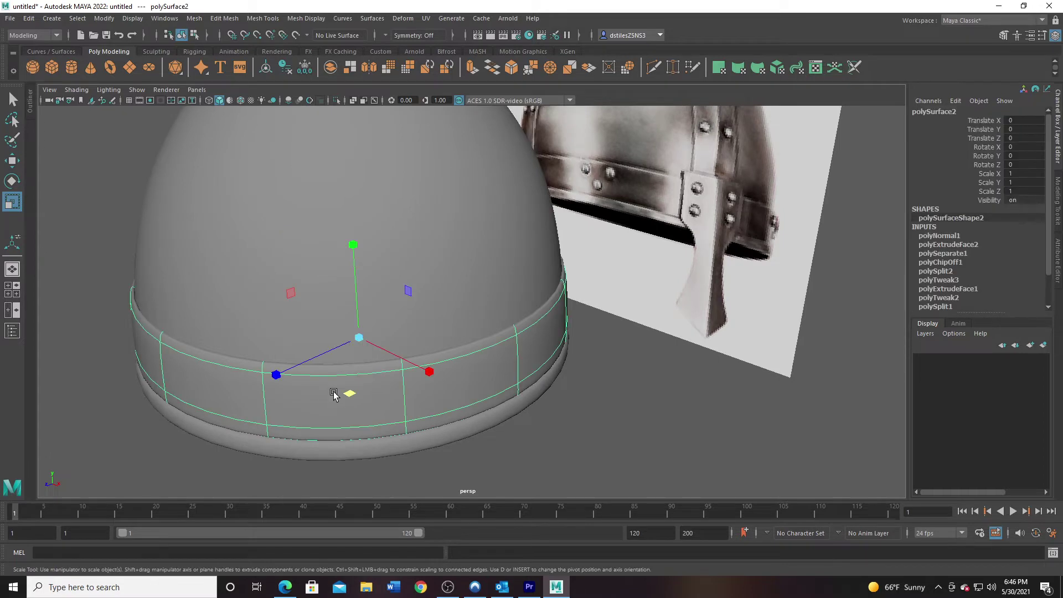
key("1")
right_click_drag(275, 362, 290, 366, "alt")
middle_click_drag(289, 365, 356, 371, "alt")
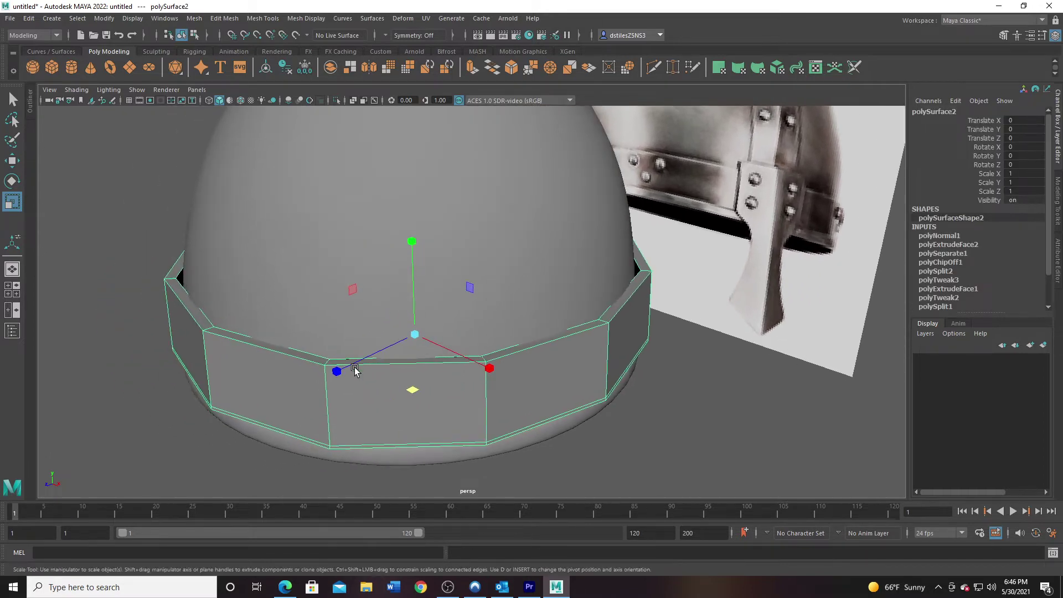
left_click_drag(356, 370, 372, 356, "alt")
left_click(653, 67)
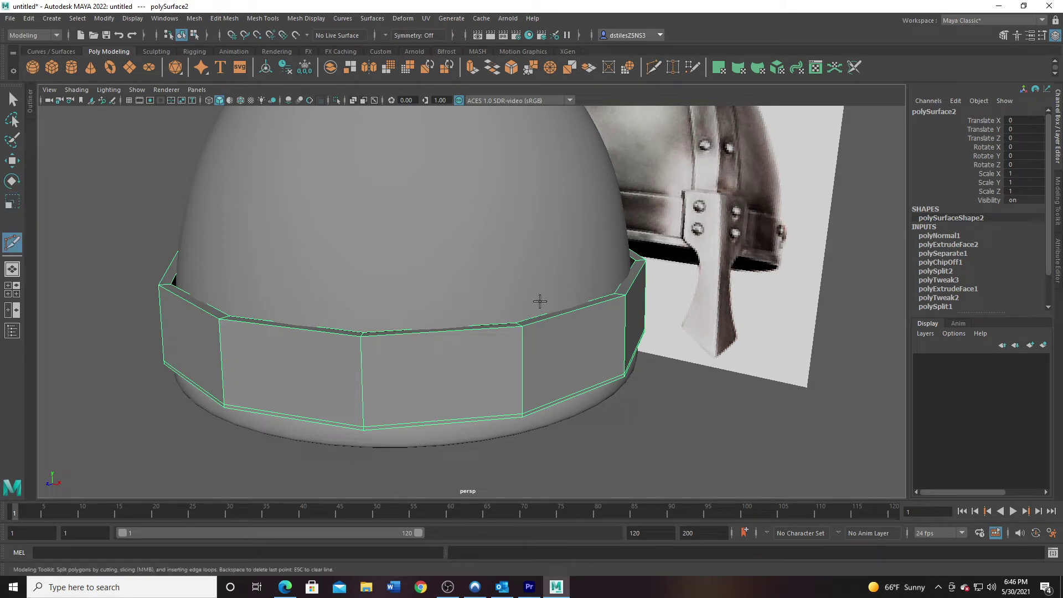
left_click(522, 330, "ctrl")
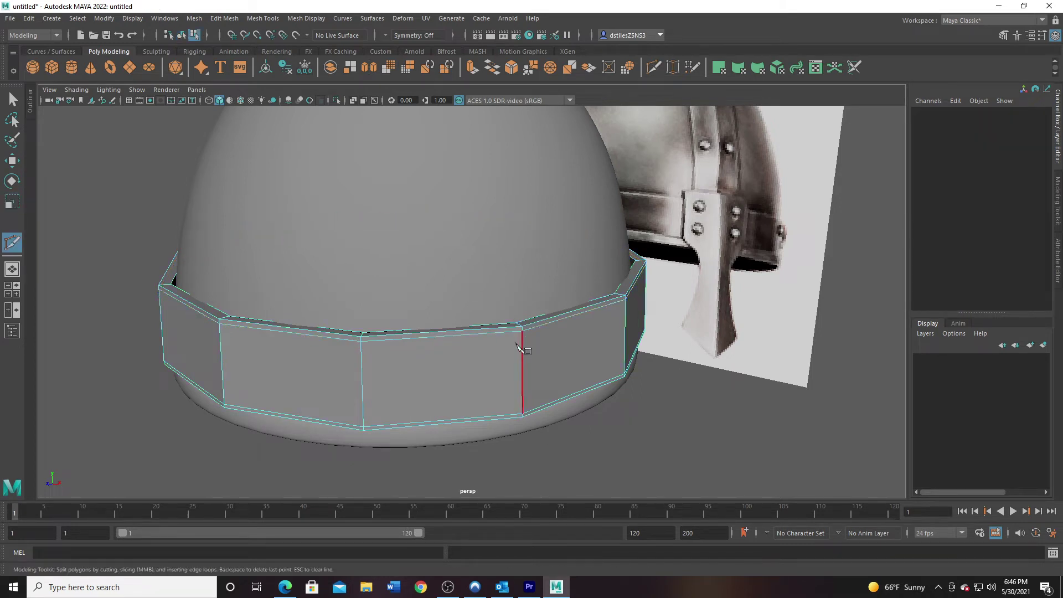
Step: Return to object mode and turn smooth preview back on to check the band's upper edge
key("q")
right_click_drag(512, 348, 564, 267)
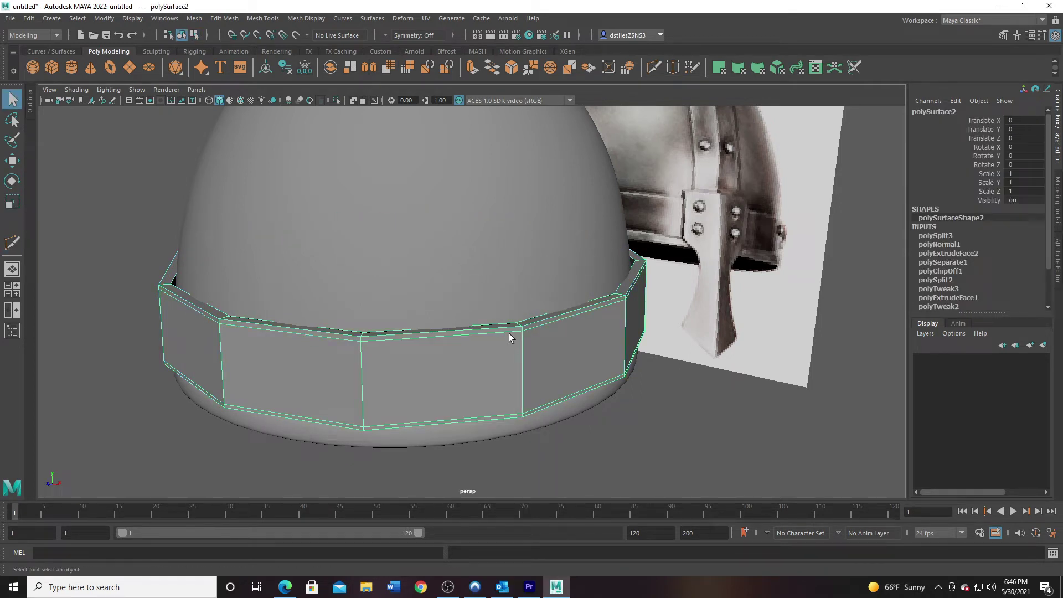
key("3")
left_click_drag(523, 338, 427, 385, "alt")
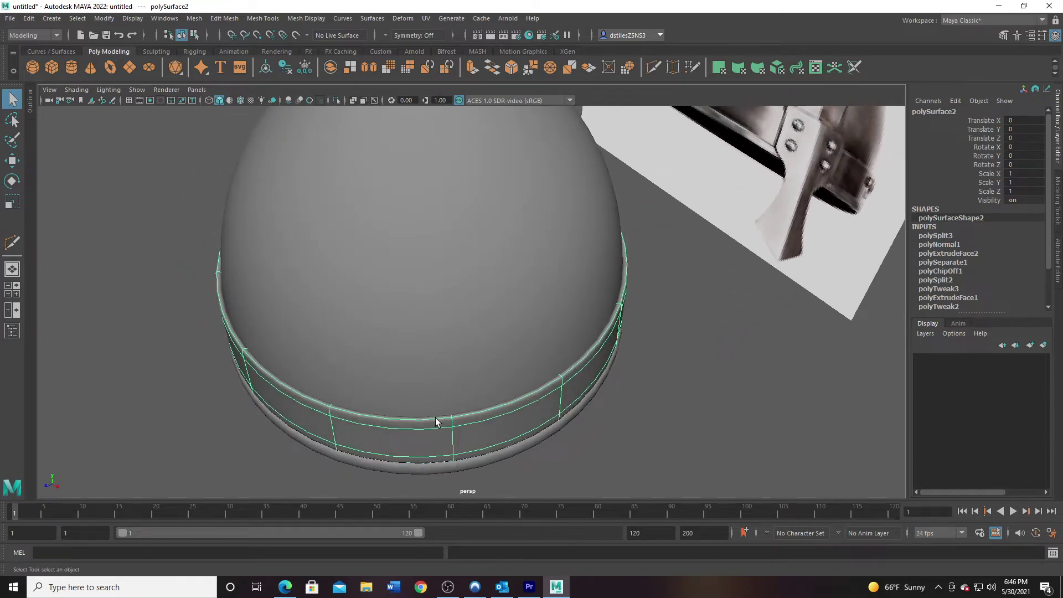
Step: Isolate the unsmoothed band and insert a Multi-Cut edge loop just below the upper edge of its inner wall
key("ctrl+1")
left_click_drag(442, 404, 437, 333, "alt")
key("1")
right_click_drag(414, 295, 448, 297, "alt")
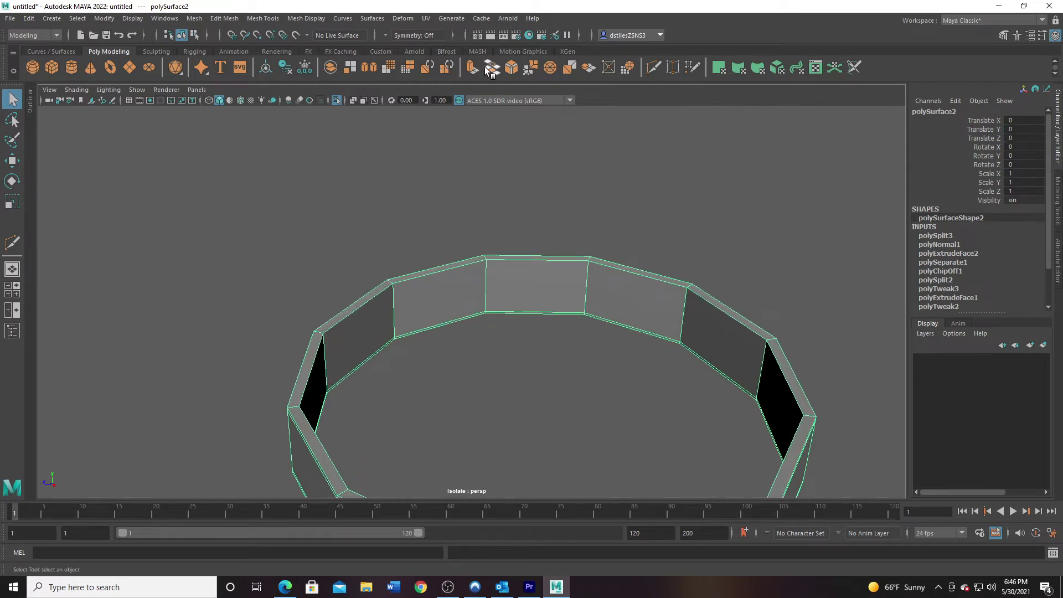
left_click(654, 67)
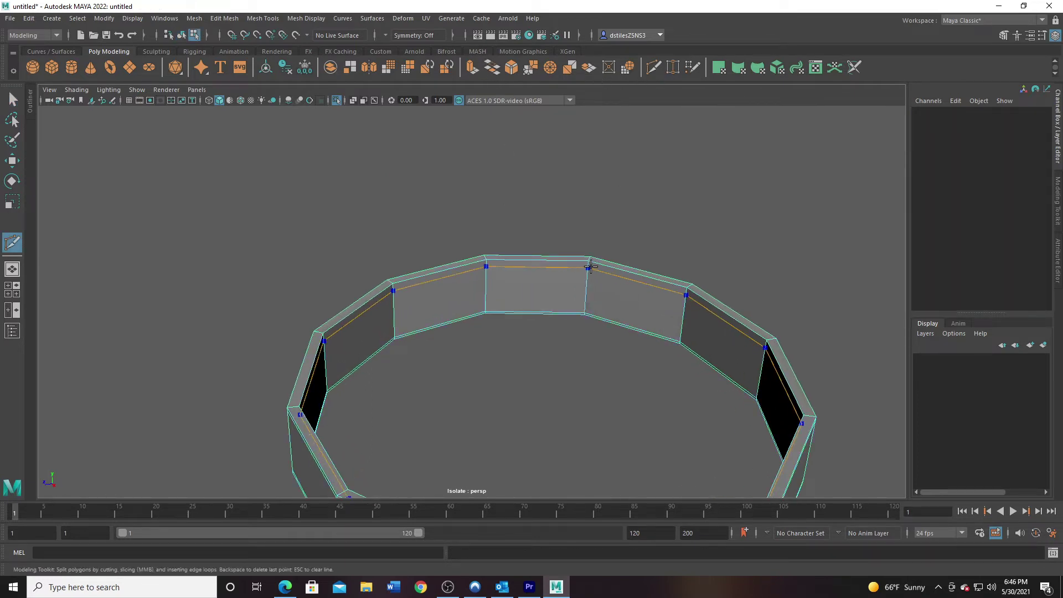
key("q")
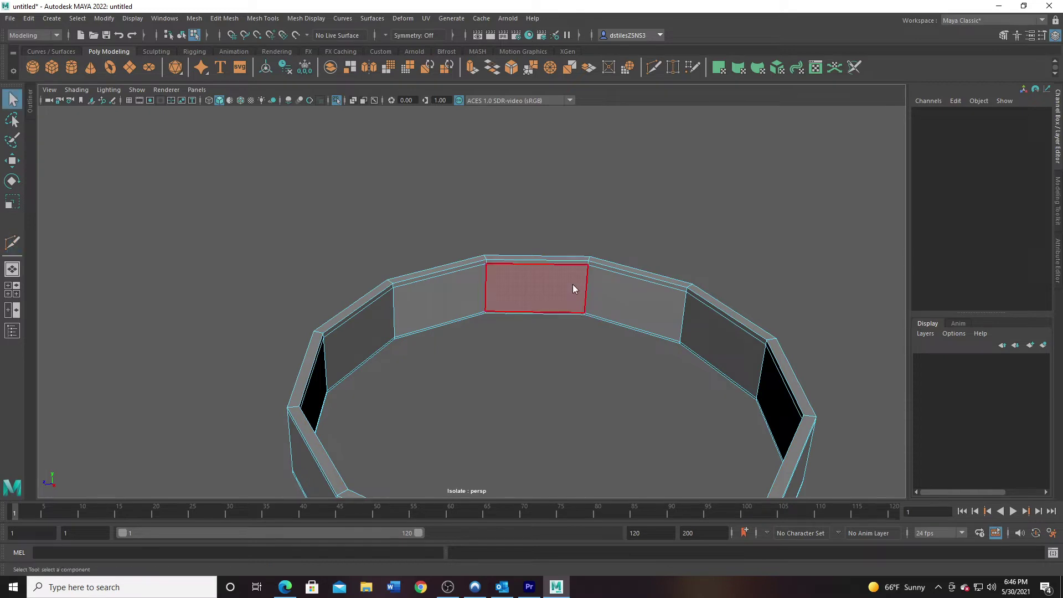
Step: Return to object mode, smooth and deselect the band, and turn off isolation to show the whole helmet
right_click_drag(573, 285, 646, 224)
key("3")
left_click(623, 234)
scroll(460, 304, "down", 4)
left_click_drag(448, 304, 499, 363, "alt")
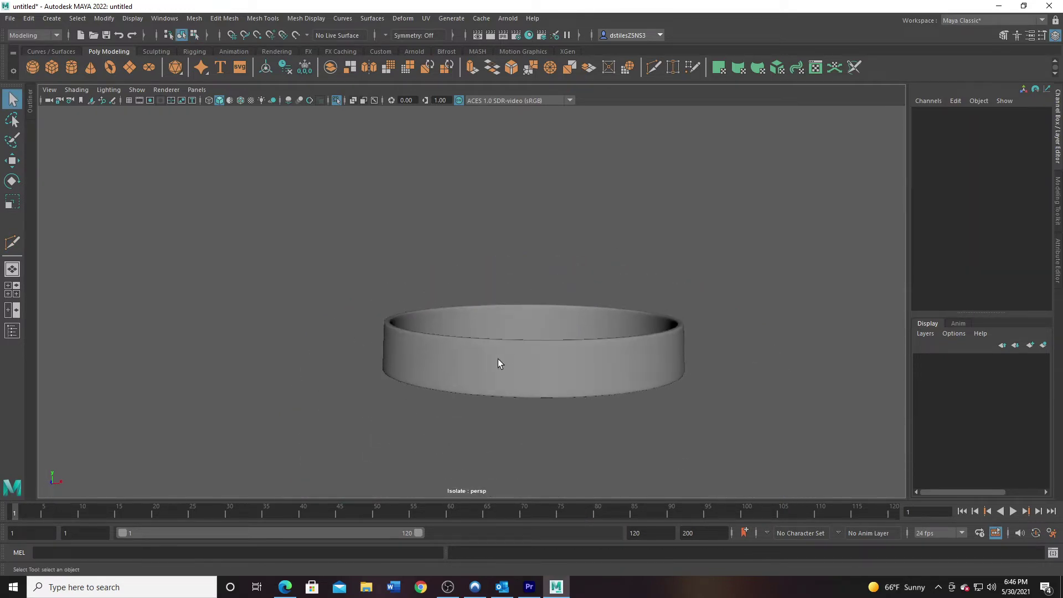
left_click(336, 100)
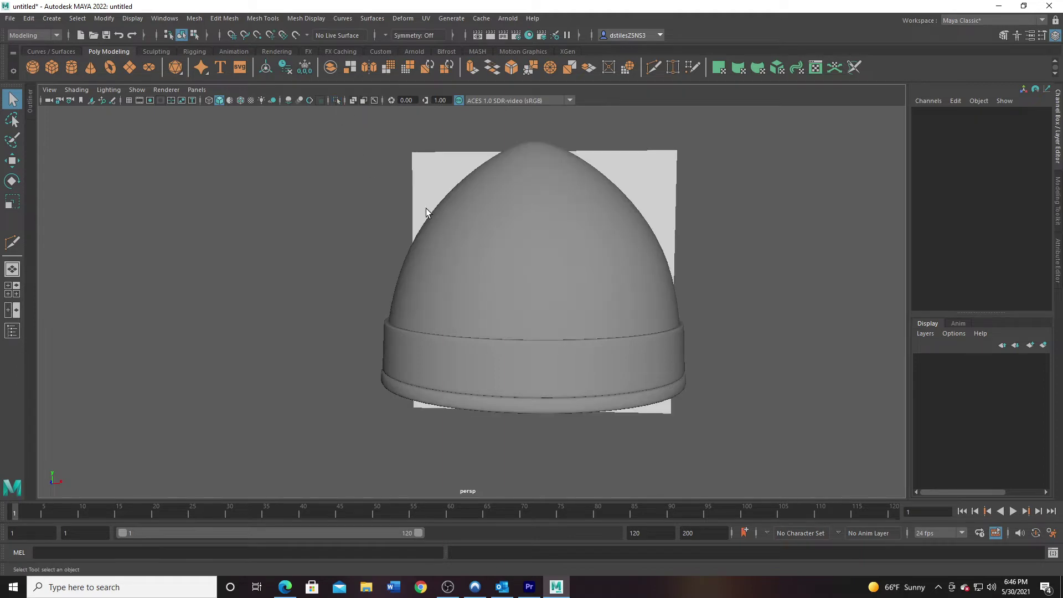
Step: Isolate the band and delete the full loop of inner-wall faces between its upper and lower lips
scroll(443, 221, "up", 2)
left_click_drag(513, 278, 413, 318, "alt")
left_click(503, 339)
key("ctrl+1")
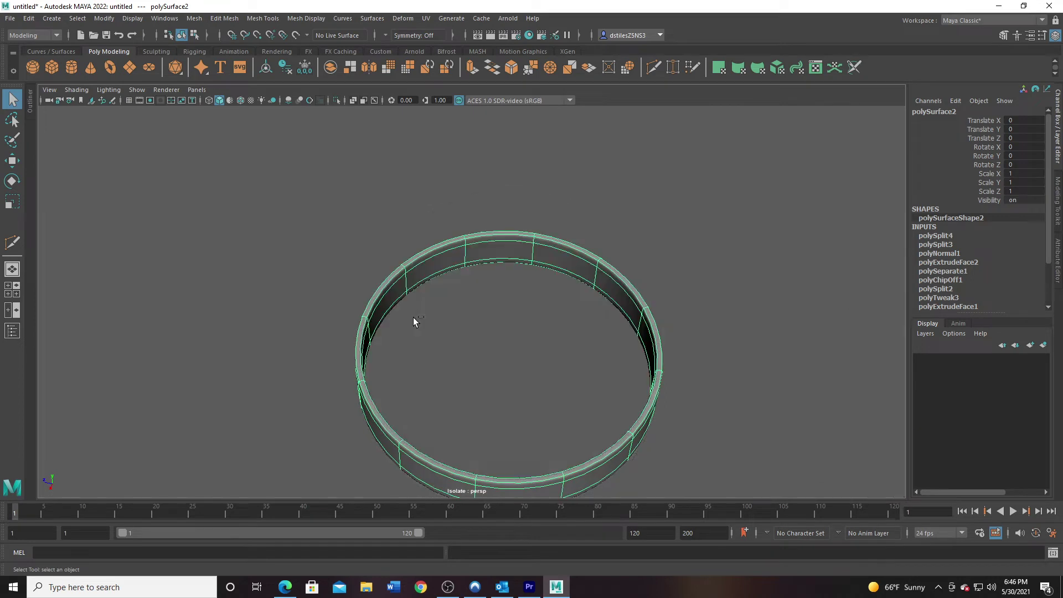
middle_click_drag(387, 299, 501, 338, "alt")
left_click_drag(501, 338, 447, 363, "alt")
right_click_drag(447, 362, 517, 382, "alt")
middle_click_drag(517, 382, 511, 330, "alt")
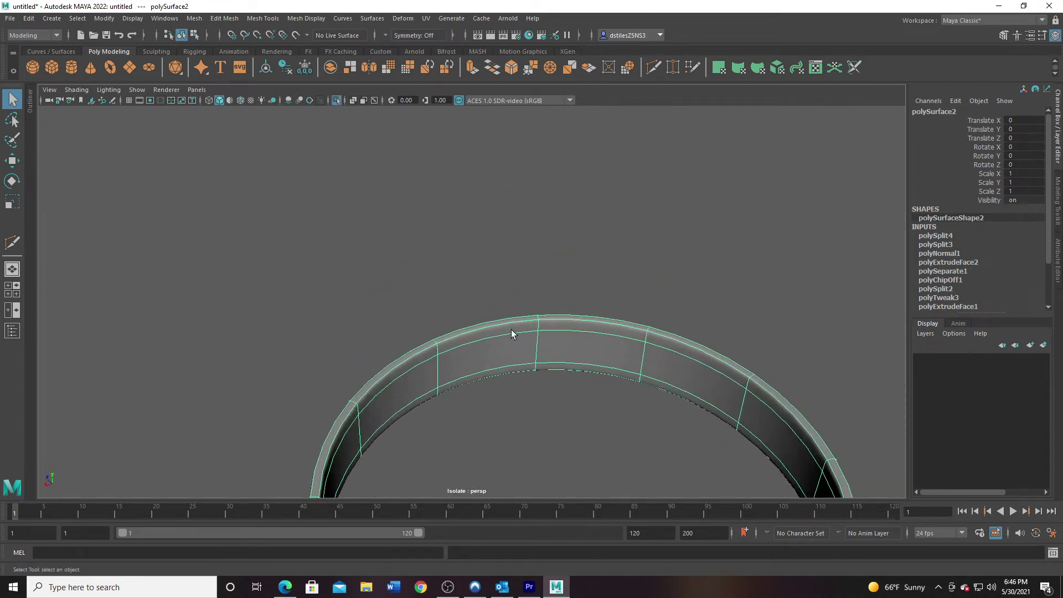
right_click_drag(512, 333, 483, 313, "alt")
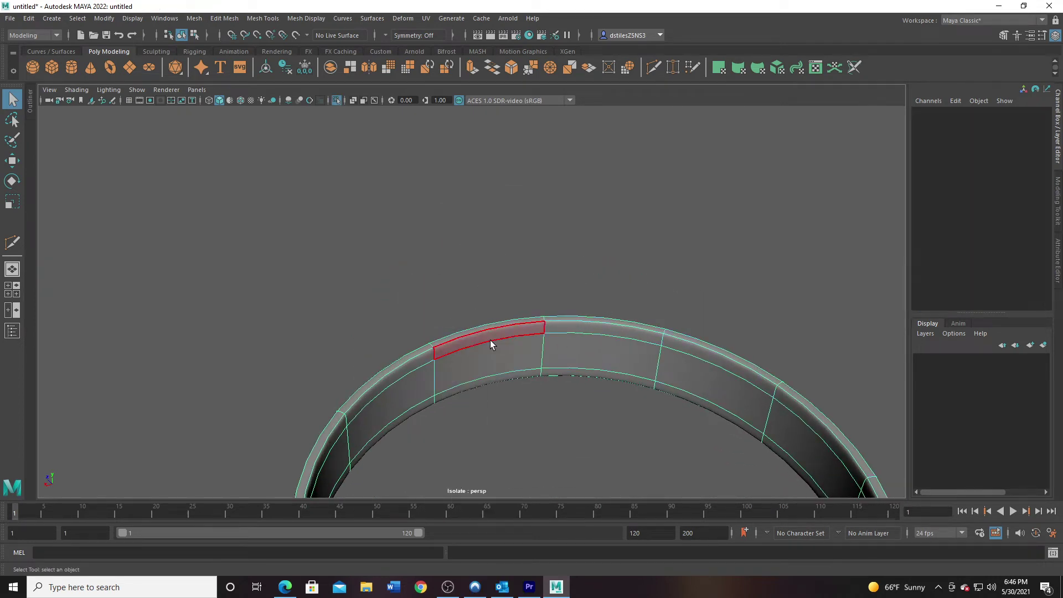
left_click(490, 360)
double_click(580, 353, "shift")
key("Delete")
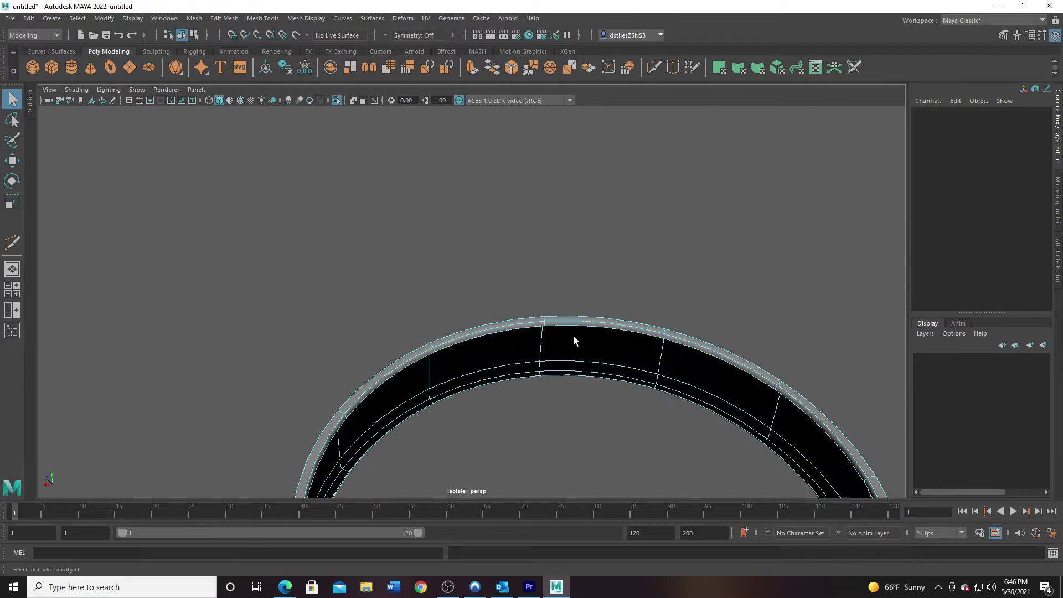
Step: Select the complete face loops along the band's upper and lower lips
left_click(558, 330)
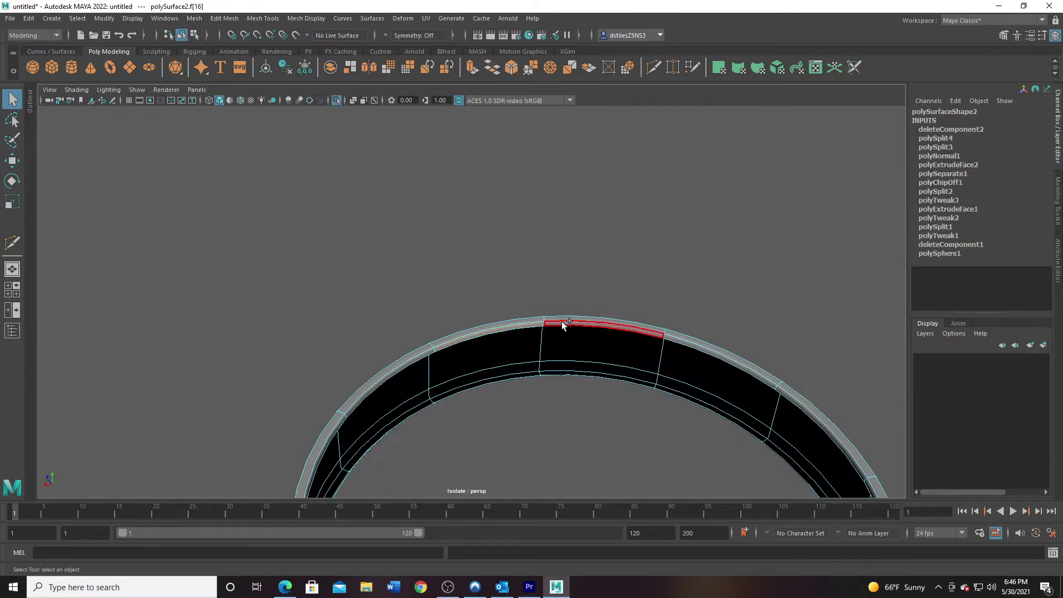
double_click(562, 323, "shift")
left_click_drag(563, 374, 526, 338, "alt")
right_click_drag(526, 338, 537, 402, "alt")
left_click_drag(537, 403, 569, 440, "alt")
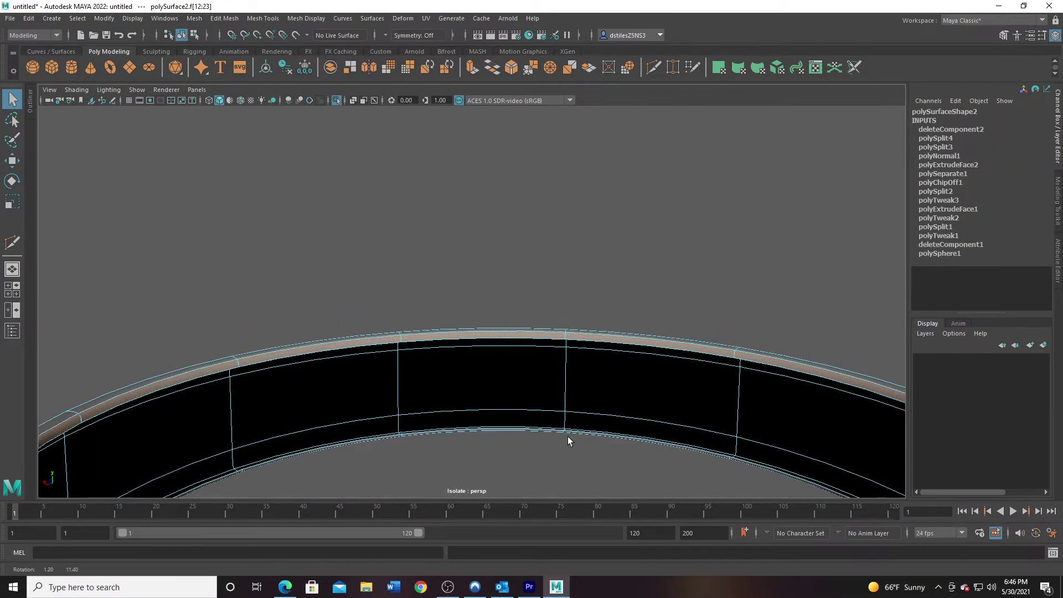
left_click(500, 430, "shift")
double_click(368, 441, "shift")
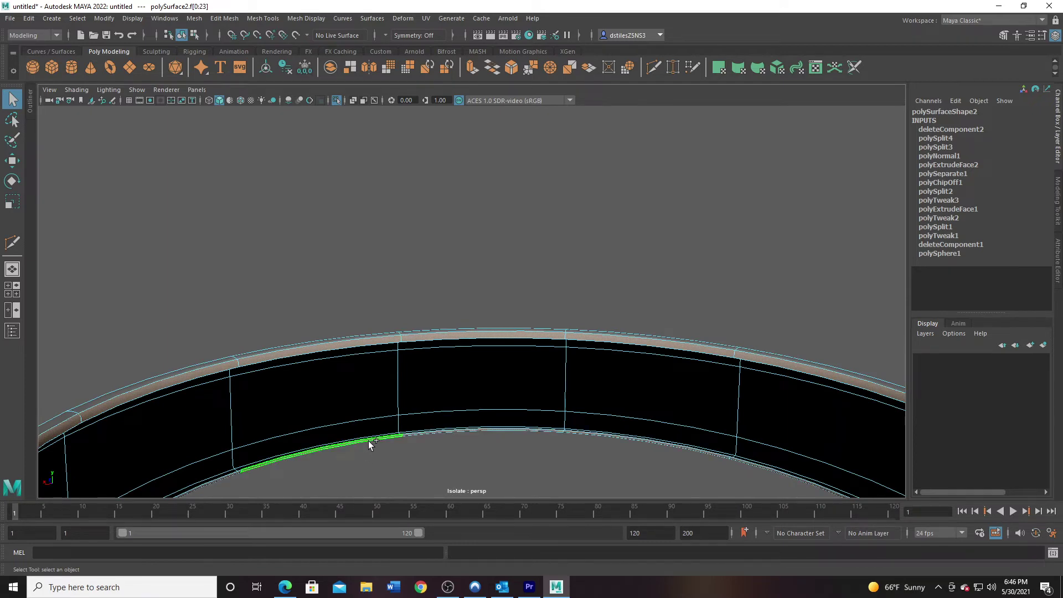
scroll(423, 410, "down", 3)
left_click_drag(423, 409, 461, 340, "alt")
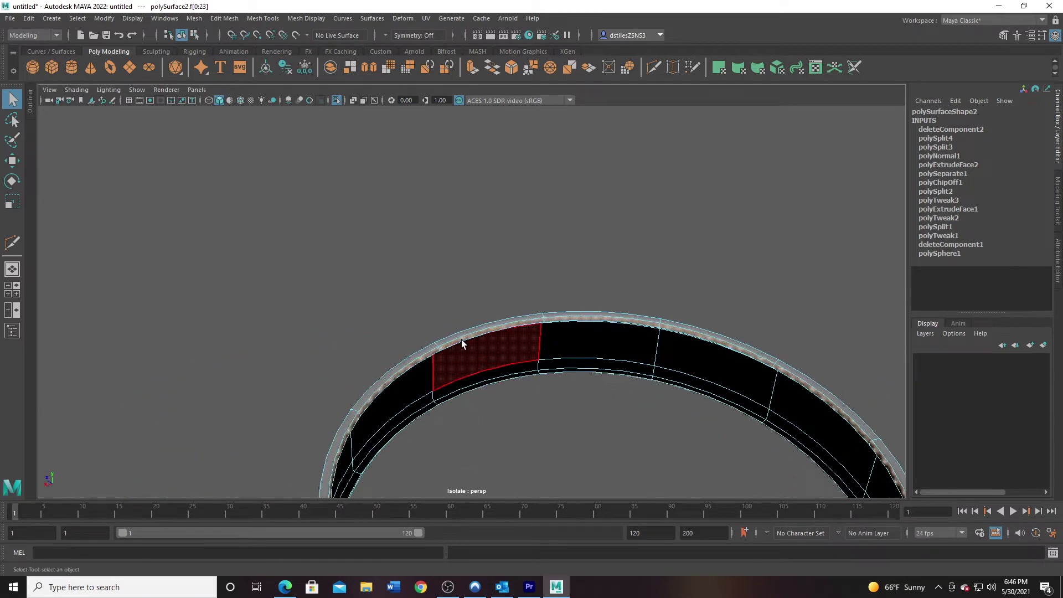
Step: Turn off isolation, check the band against the dome in X-Ray, scale the selected lip faces in X and Z, and return to object mode
left_click(335, 99)
left_click_drag(515, 277, 596, 328, "alt")
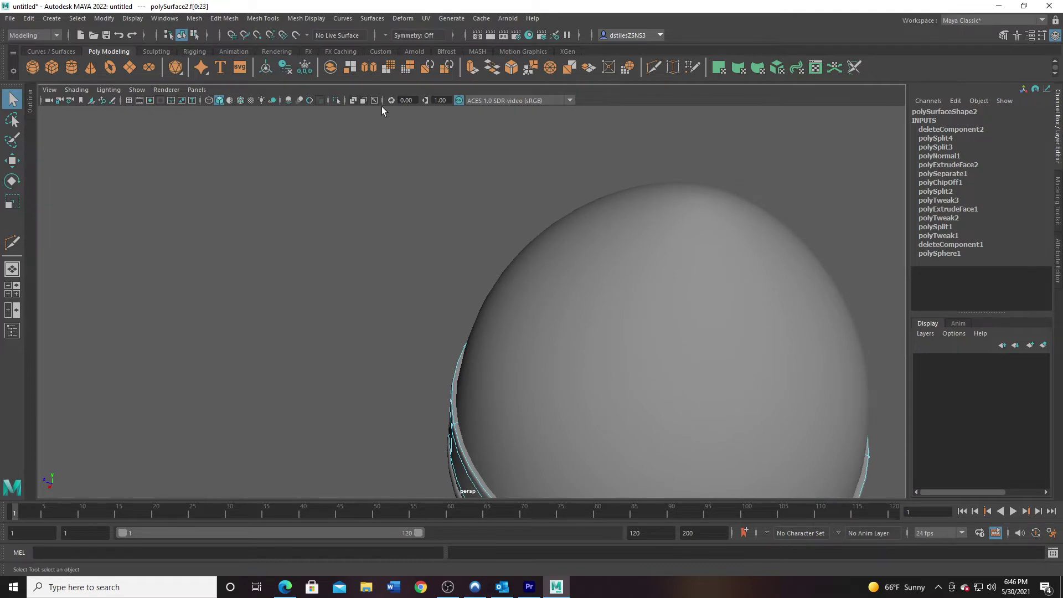
left_click(352, 100)
left_click_drag(653, 361, 516, 245, "alt")
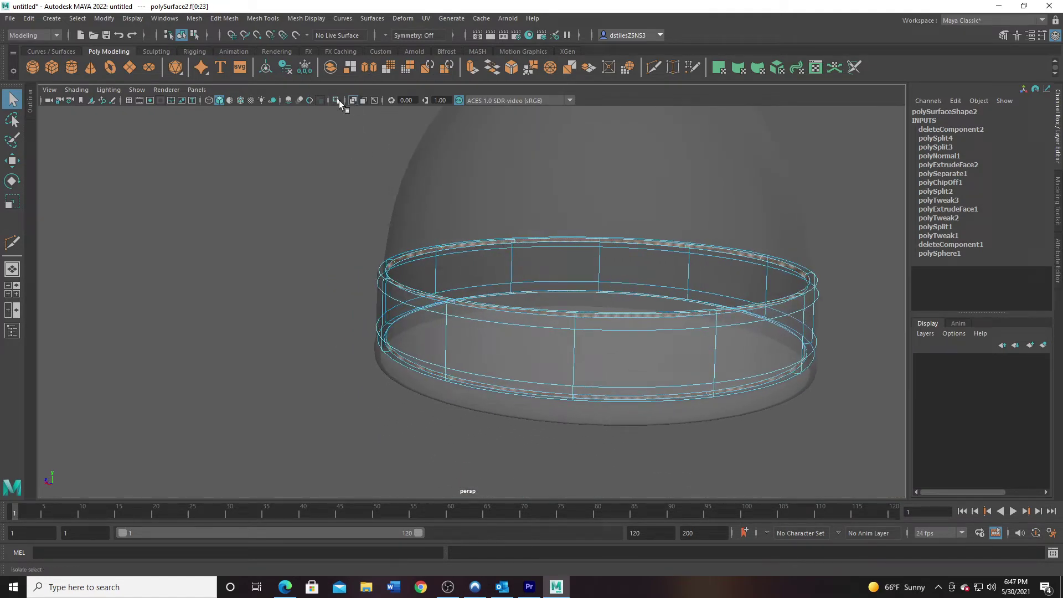
left_click(352, 100)
left_click_drag(622, 401, 435, 333, "alt")
key("r")
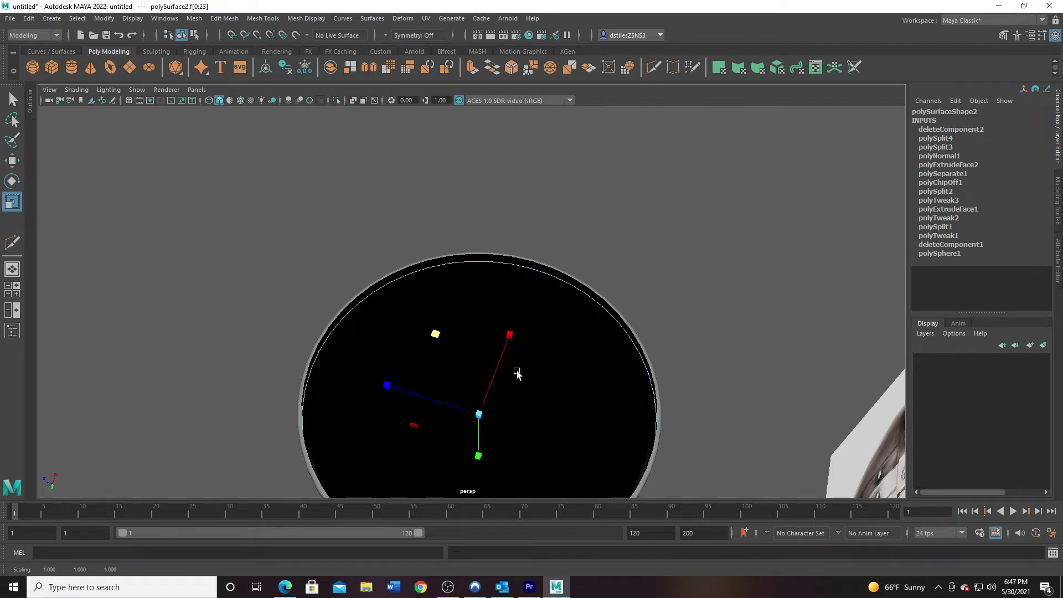
left_click_drag(517, 372, 411, 231, "alt")
left_click_drag(371, 263, 372, 280, "alt")
right_click_drag(373, 281, 422, 281, "alt")
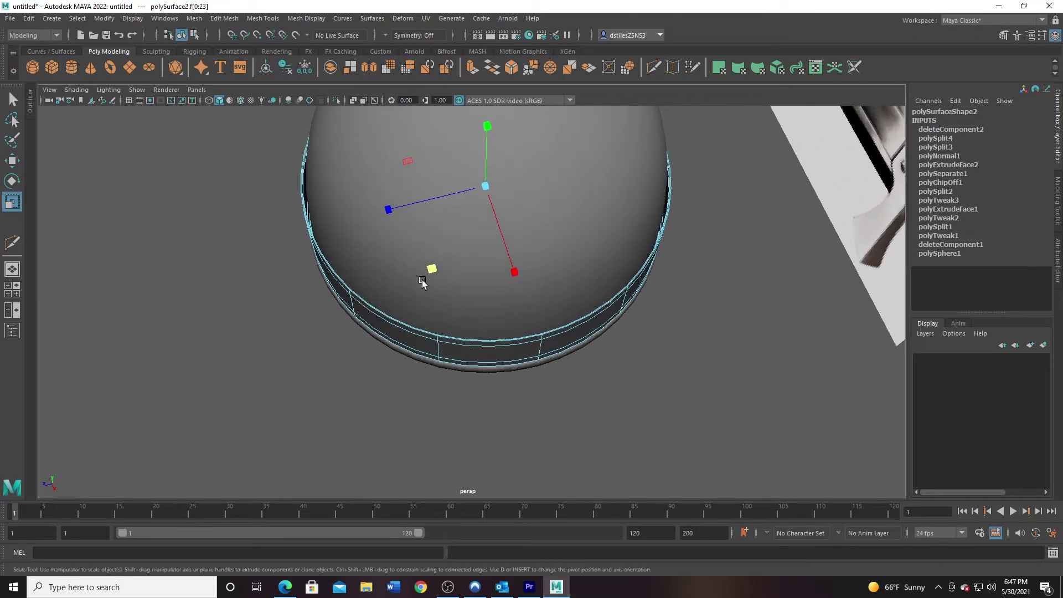
left_click_drag(428, 273, 481, 262)
right_click_drag(324, 219, 354, 197)
Step: Select the helmet dome, compare it with the reference image and show it in the maximized top view
left_click_drag(221, 266, 259, 333, "alt")
left_click_drag(363, 436, 476, 308, "alt")
left_click(494, 316)
middle_click_drag(494, 316, 454, 364, "alt")
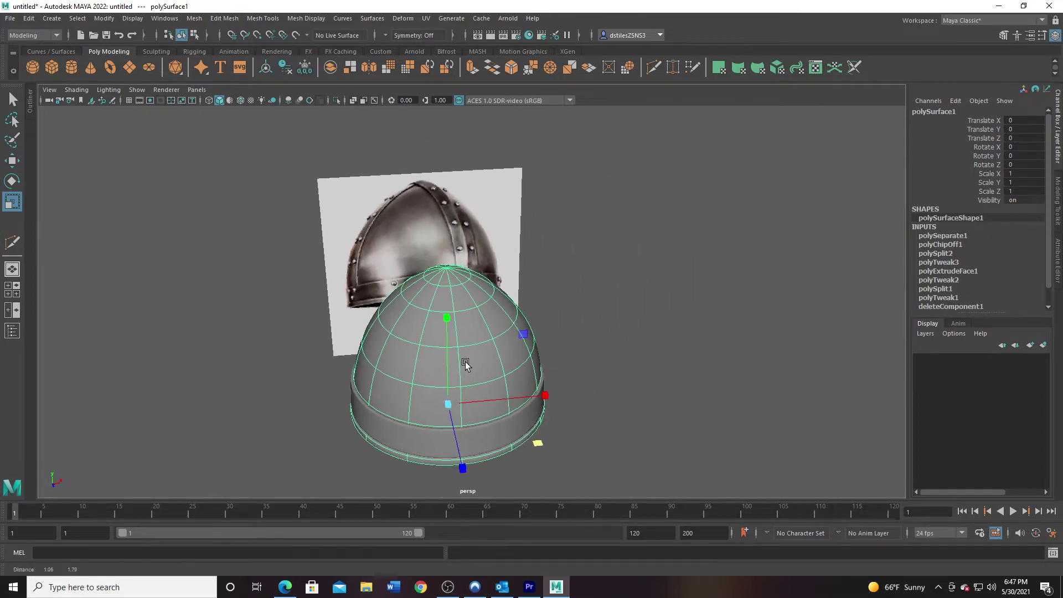
left_click_drag(454, 364, 437, 379, "alt")
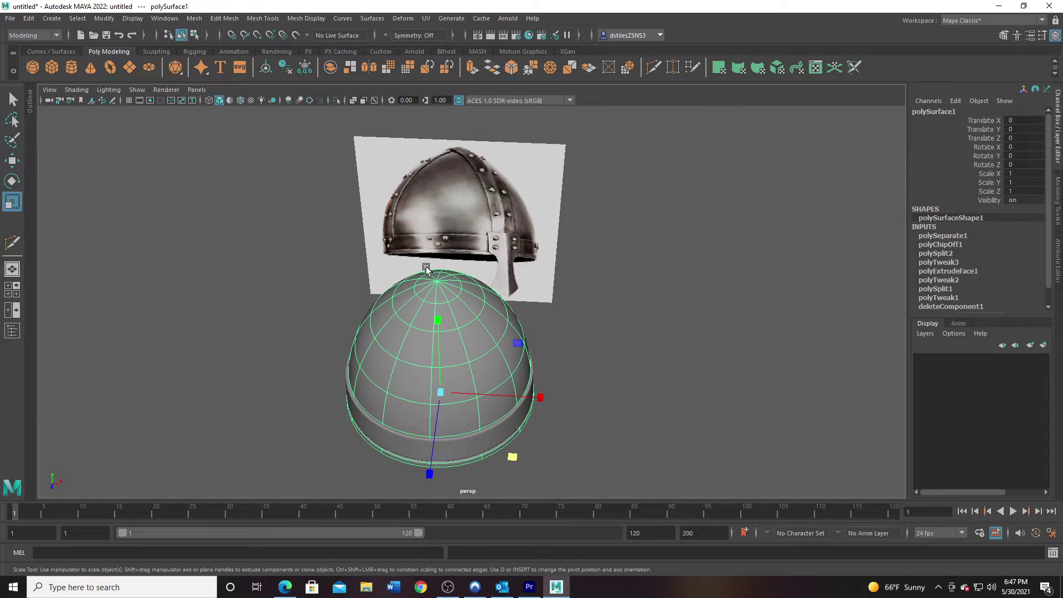
left_click_drag(420, 360, 389, 334, "alt")
key("space")
key("space")
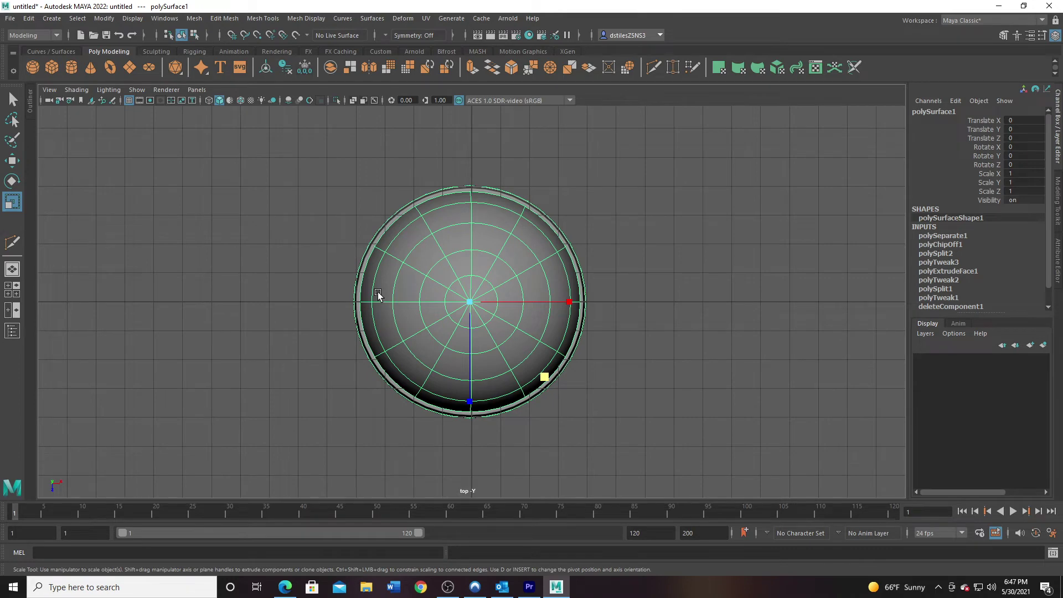
right_click_drag(378, 294, 475, 303, "alt")
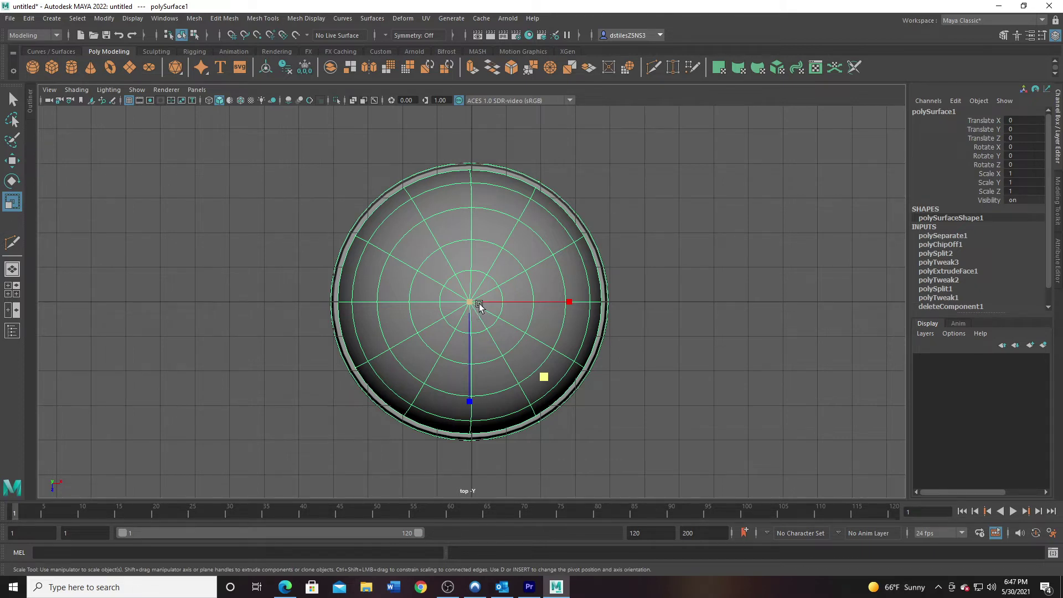
Step: In face mode, select the two adjacent wedges of dome faces on the negative X side, including the triangles at the apex
right_click_drag(421, 299, 324, 296)
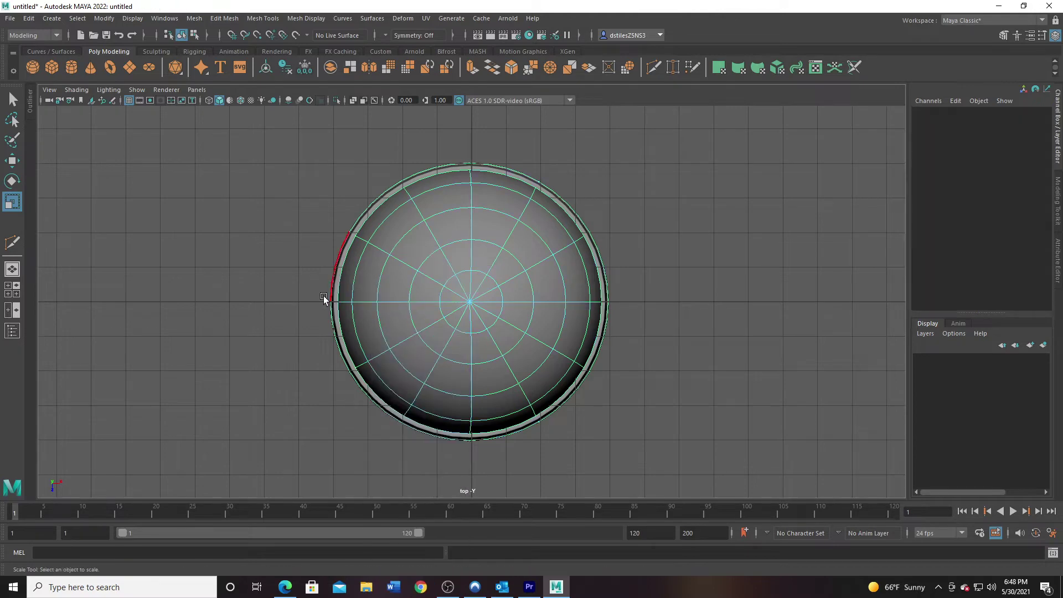
left_click_drag(292, 284, 430, 319)
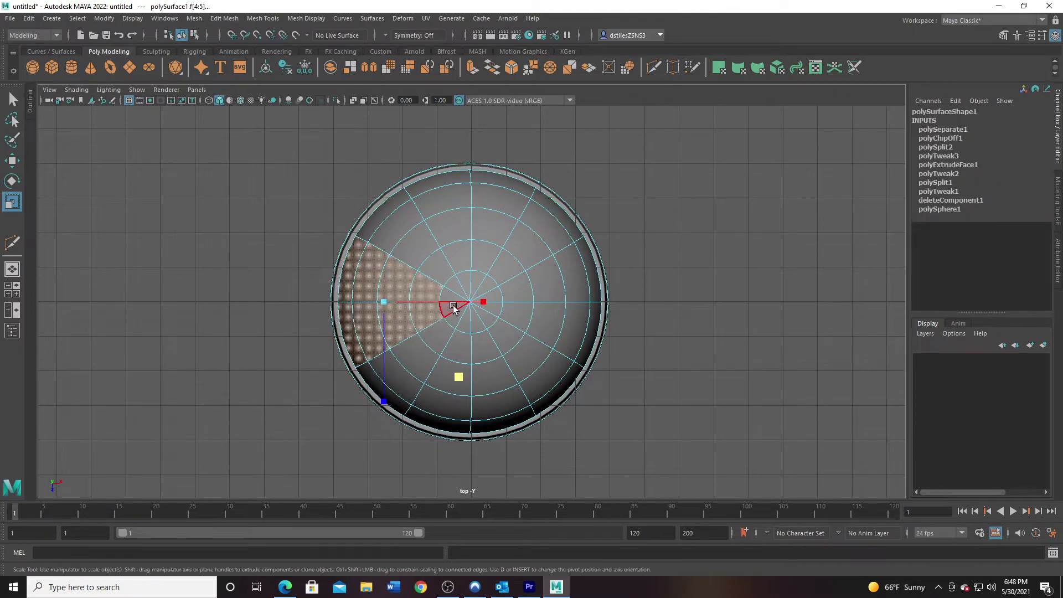
key("space")
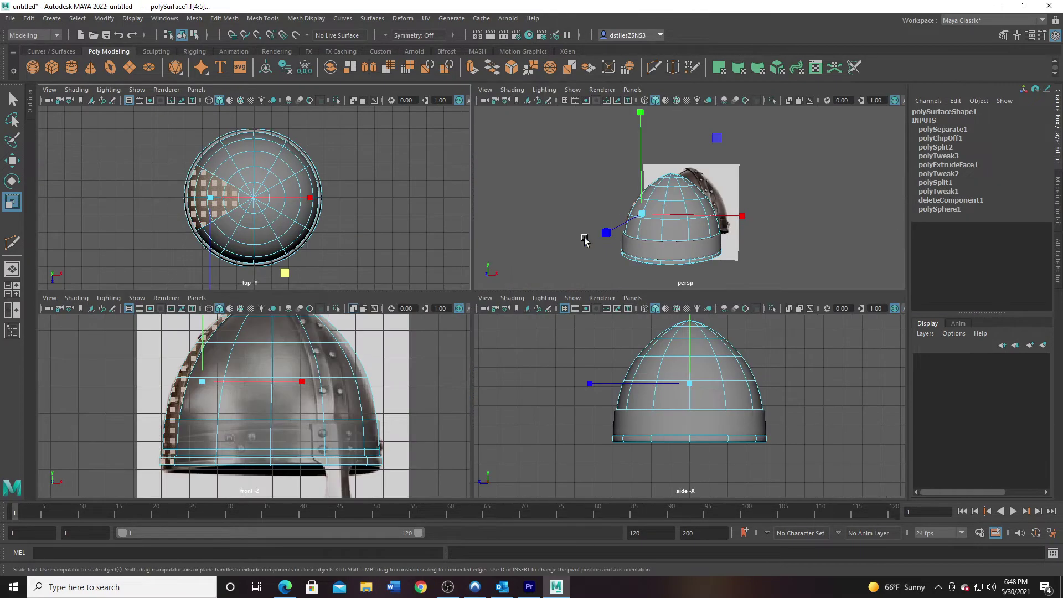
key("space")
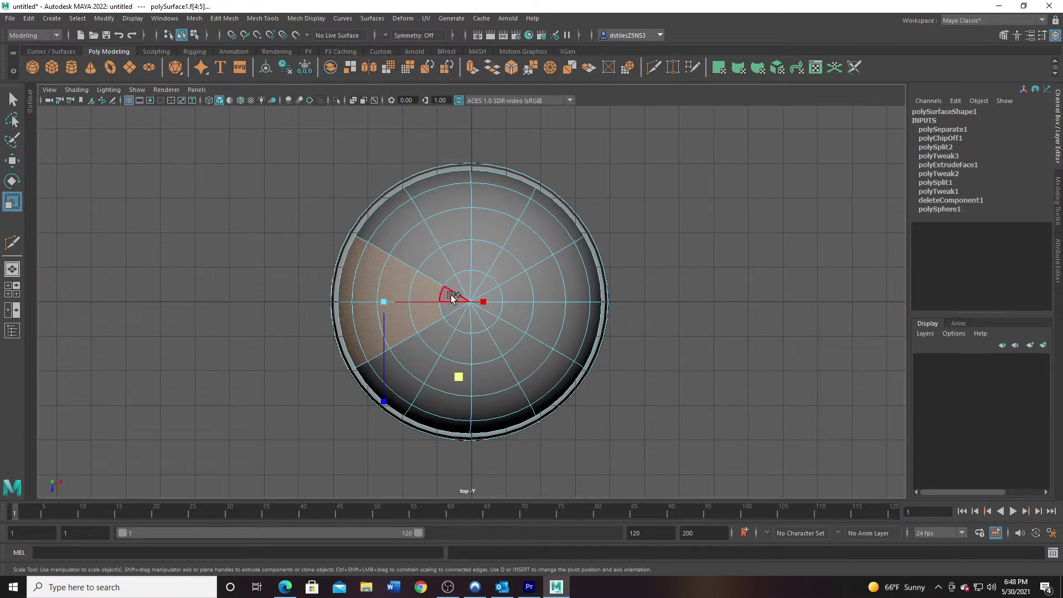
left_click_drag(454, 306, 581, 342, "shift")
Step: In the perspective view, remove the rim faces below the band from the selection, leaving only the dome panel above
key("space")
key("space")
scroll(452, 316, "up", 1)
middle_click_drag(504, 365, 525, 249, "alt")
left_click_drag(465, 327, 479, 299, "alt")
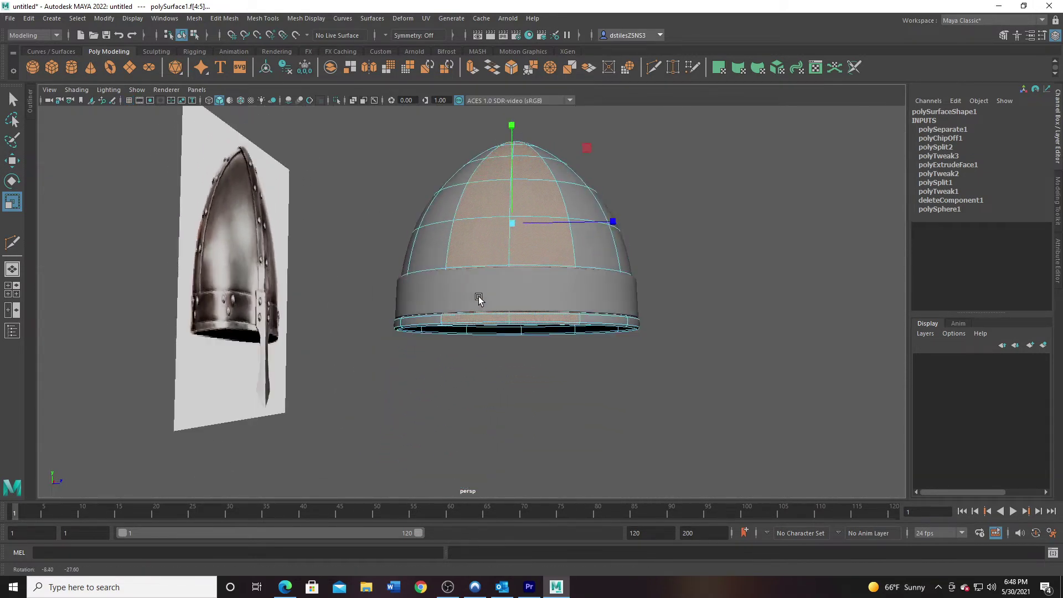
right_click_drag(480, 299, 541, 339, "alt")
middle_click_drag(542, 341, 451, 325, "alt")
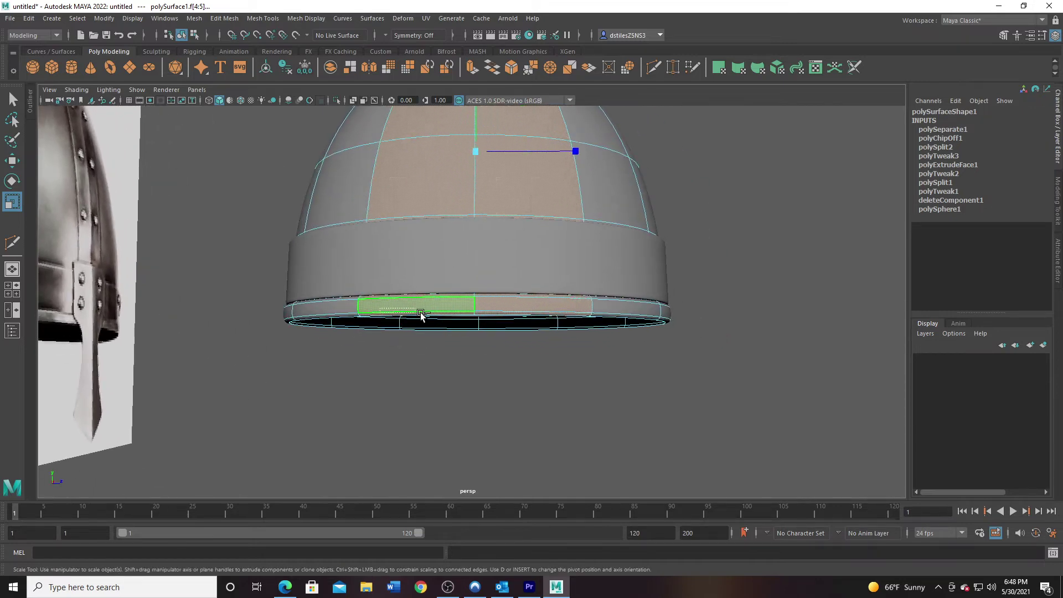
left_click_drag(380, 309, 586, 355)
left_click_drag(394, 280, 420, 375)
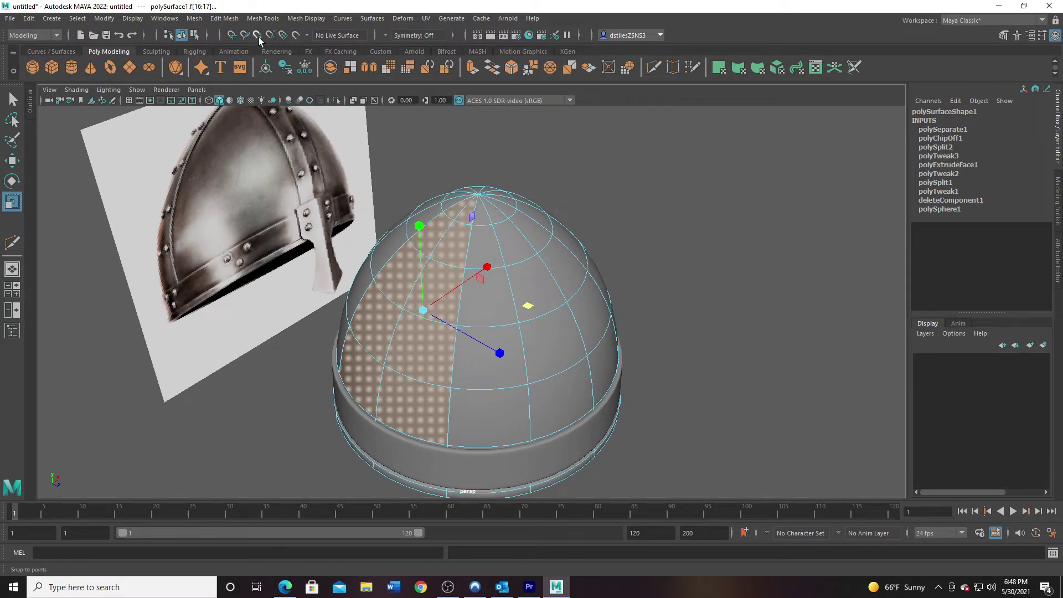
Step: Duplicate the selected dome faces as a separate mesh, leave the manipulator and select the new panel
left_click(215, 20)
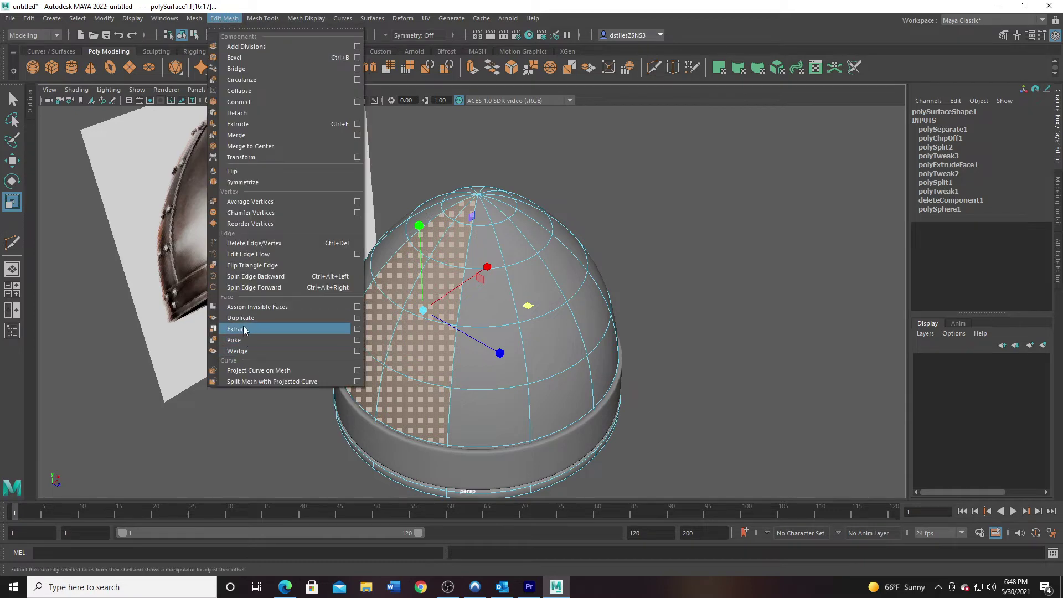
left_click(244, 320)
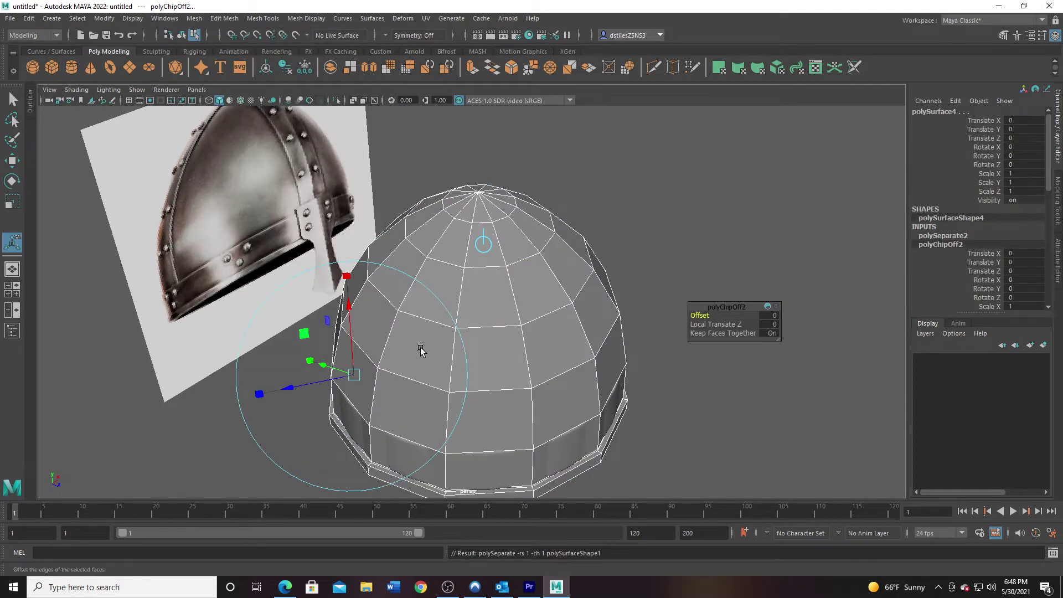
left_click_drag(421, 350, 466, 298, "alt")
key("q")
left_click(523, 304)
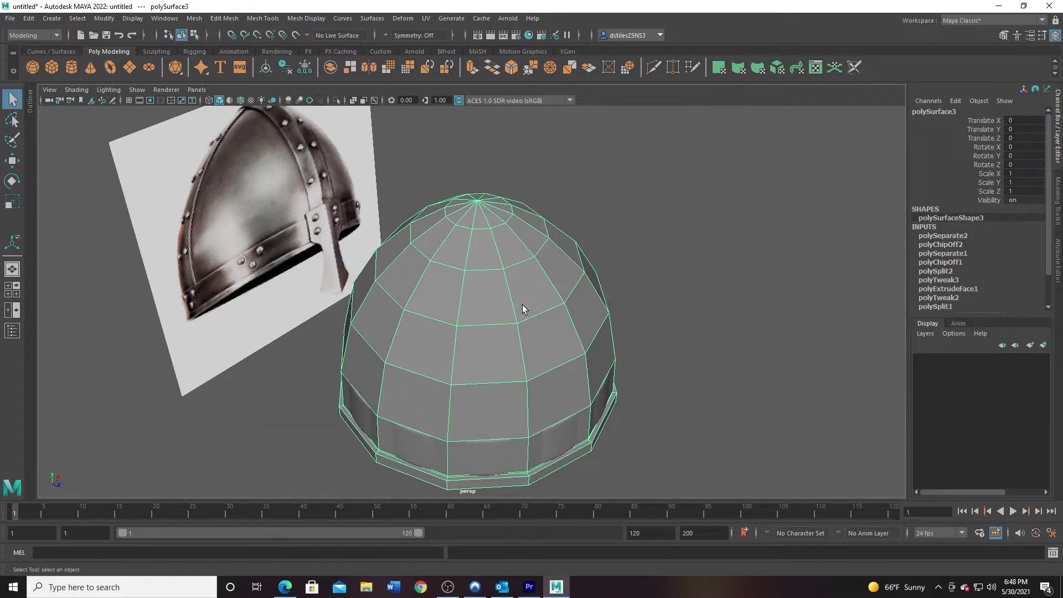
left_click(423, 317)
left_click_drag(423, 317, 462, 326, "alt")
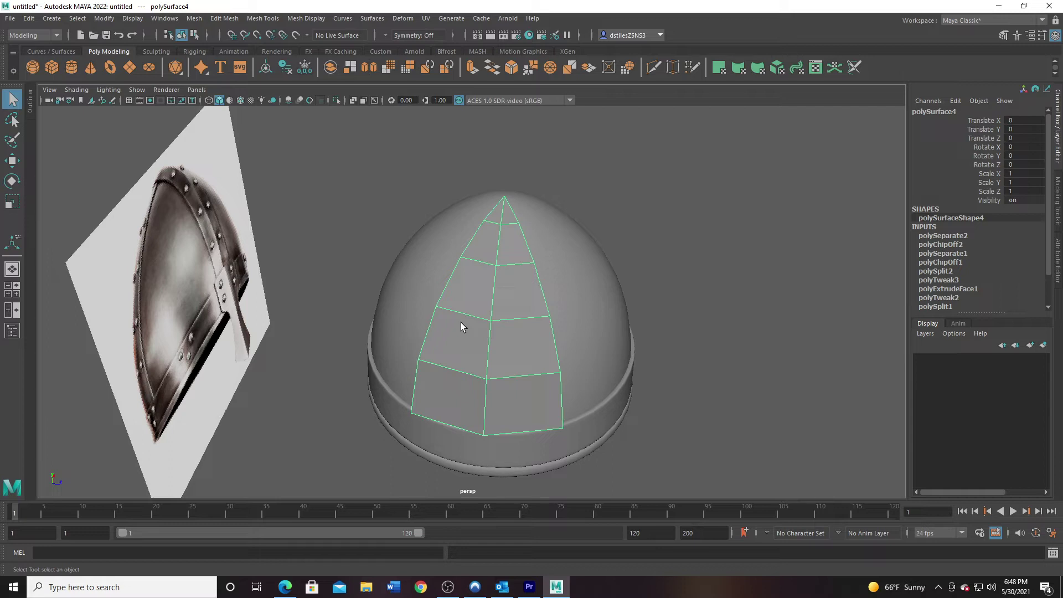
Step: Delete the panel's two triangular tip faces and turn on X-Ray in the side view
right_click_drag(487, 273, 487, 301)
left_click_drag(522, 214, 522, 214)
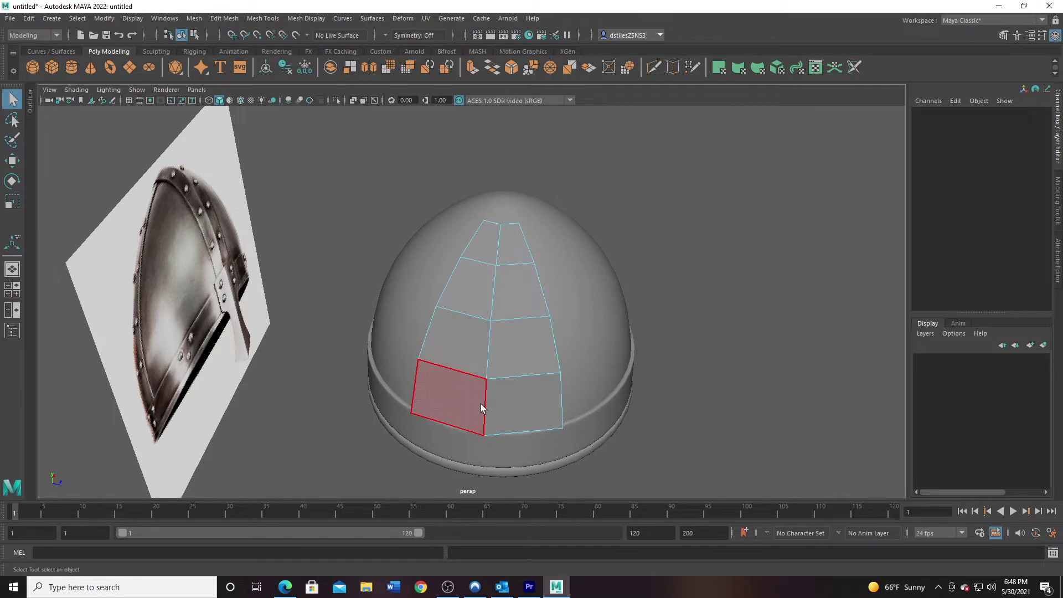
key("space")
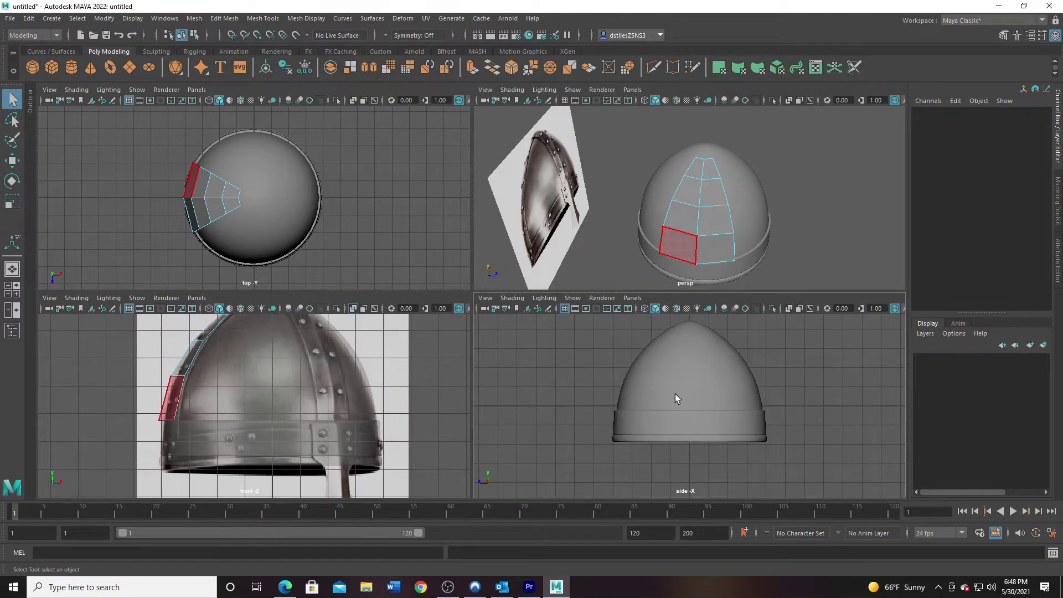
key("space")
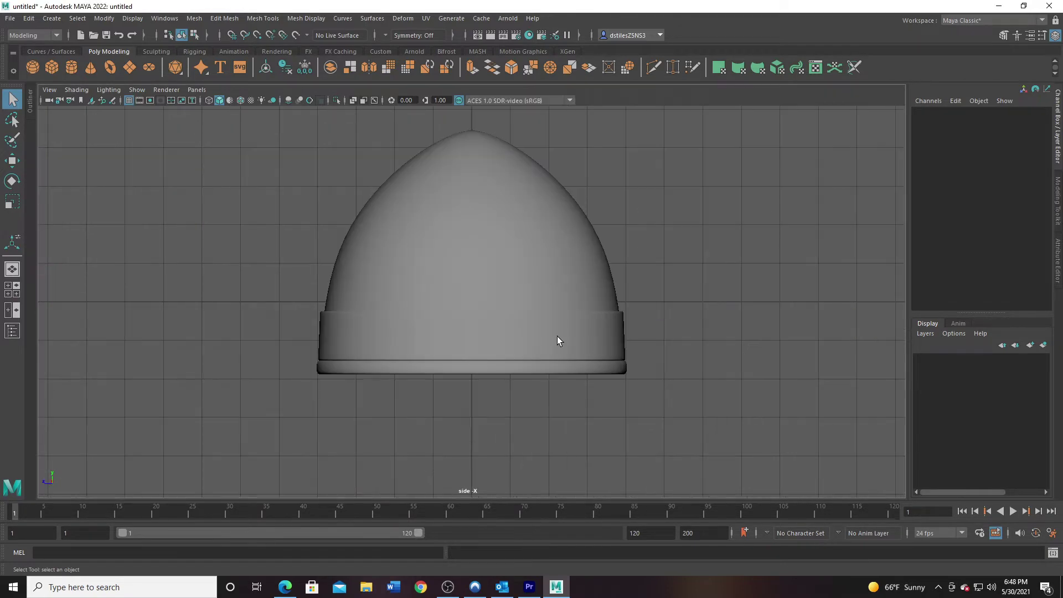
left_click(354, 100)
key("space")
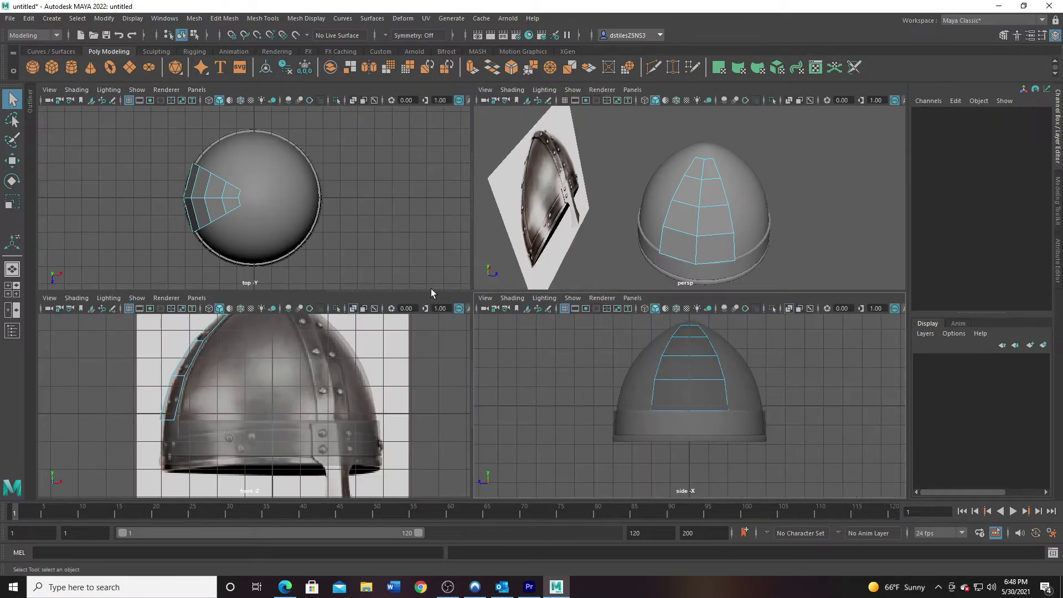
Step: Select the vertices along one long edge of the panel and scale them flat along Z into a straight line
left_click(694, 167)
right_click_drag(700, 205, 658, 162)
left_click_drag(671, 248, 692, 291)
key("r")
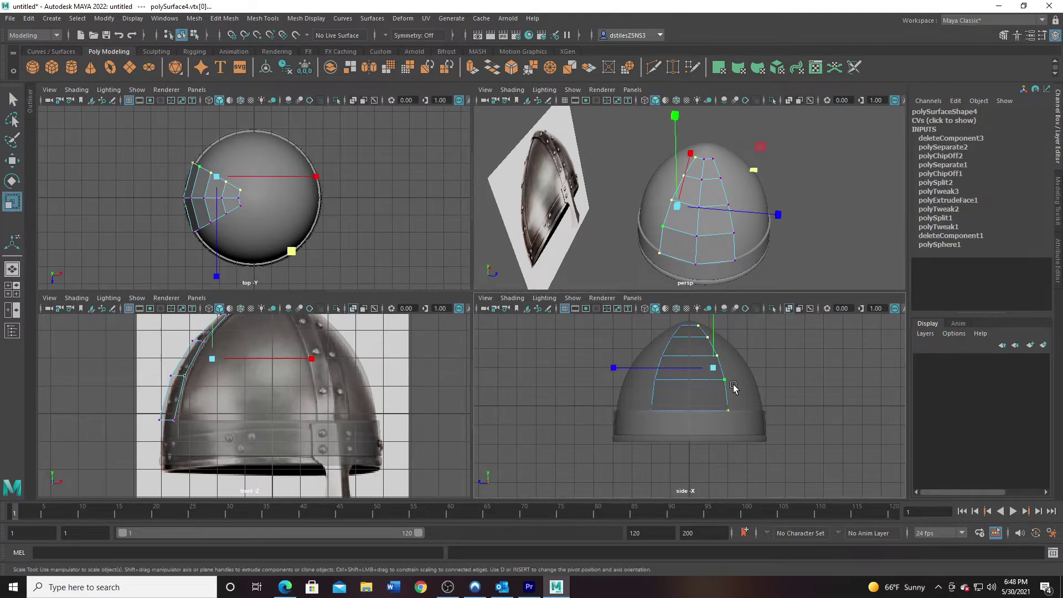
middle_click_drag(614, 370, 606, 384, "alt")
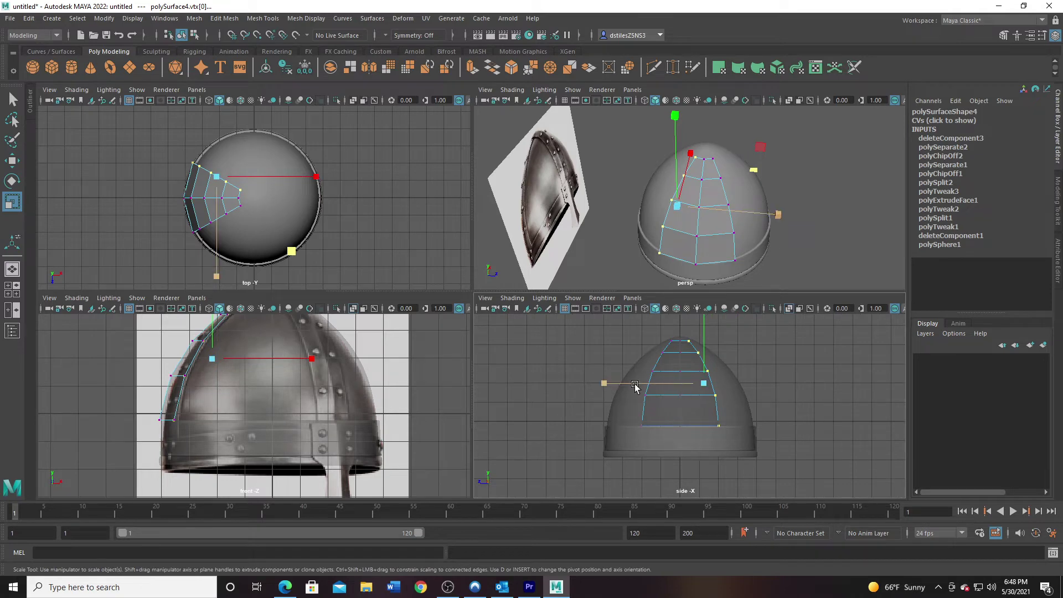
left_click_drag(607, 385, 703, 383)
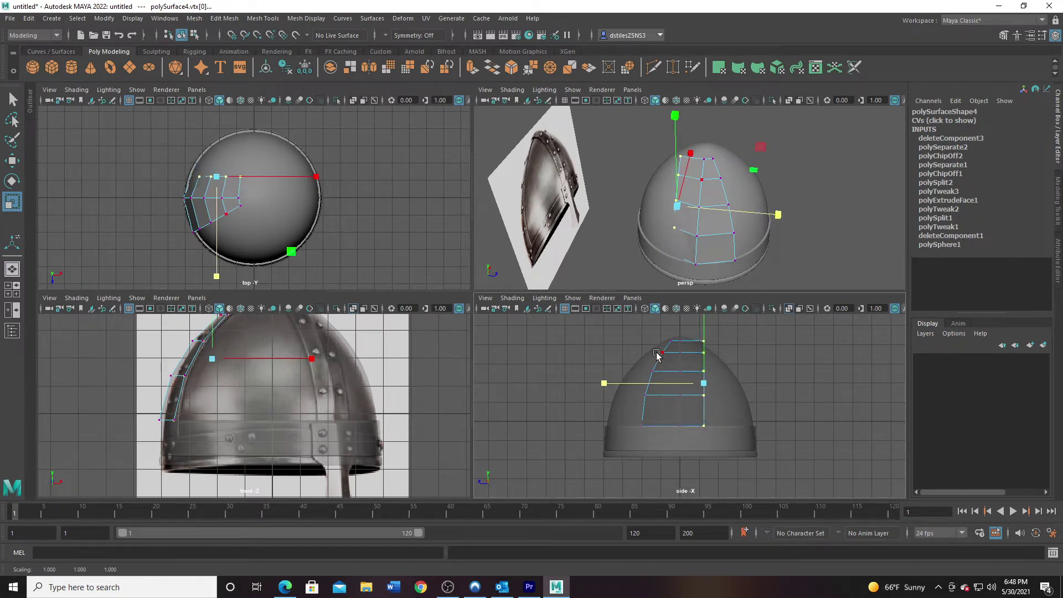
Step: Select the vertices along the panel's opposite long edge and scale them flat along Z into a straight line
left_click_drag(614, 333, 677, 450)
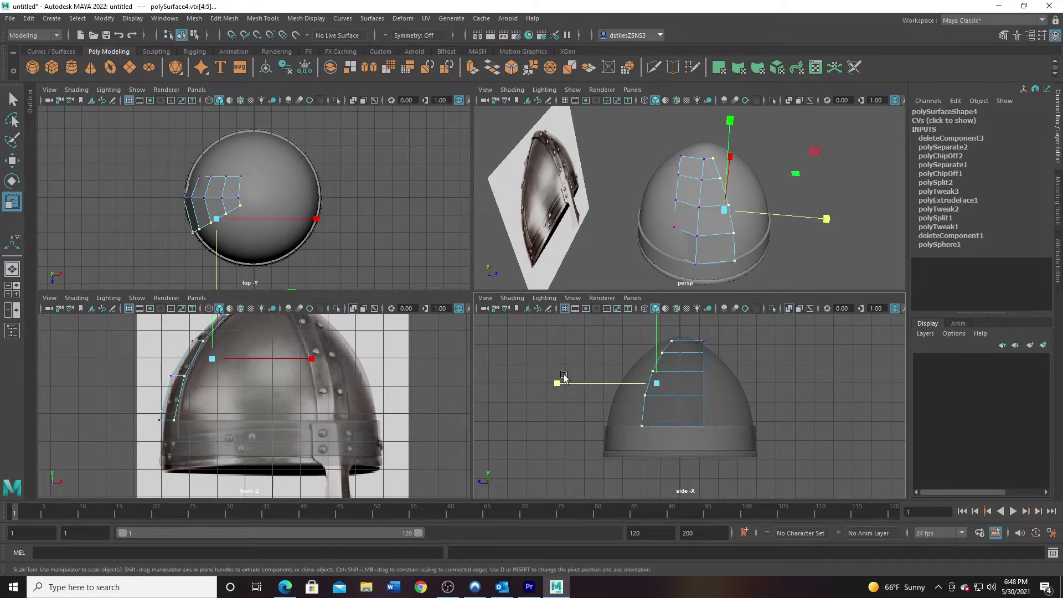
left_click_drag(554, 383, 677, 371)
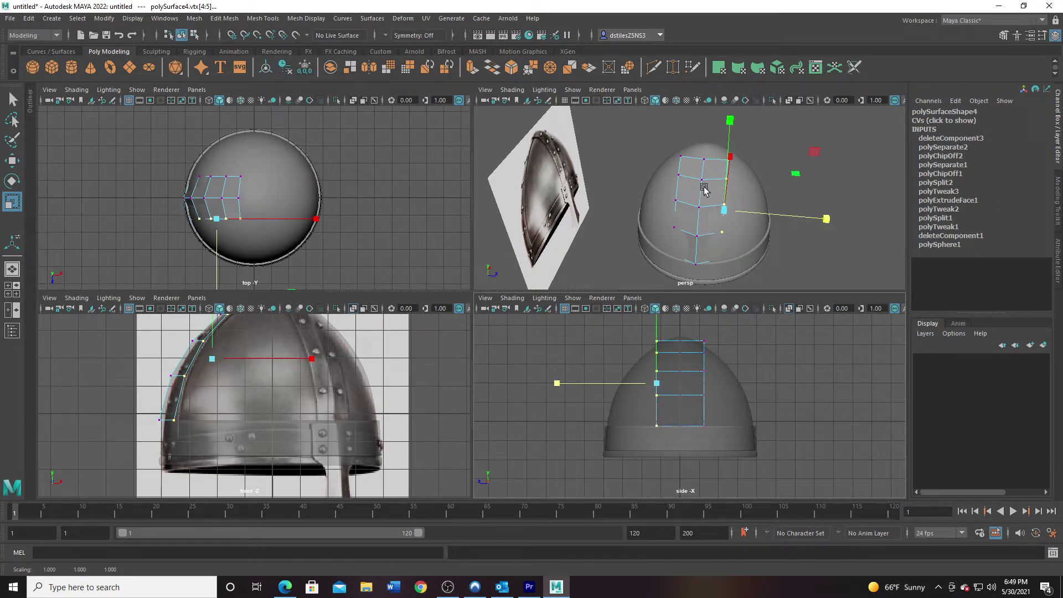
Step: Return to object mode, narrow the whole panel to a Z scale of 0.49 and turn on its smooth preview
right_click_drag(704, 188, 756, 171)
left_click_drag(804, 243, 751, 254)
key("3")
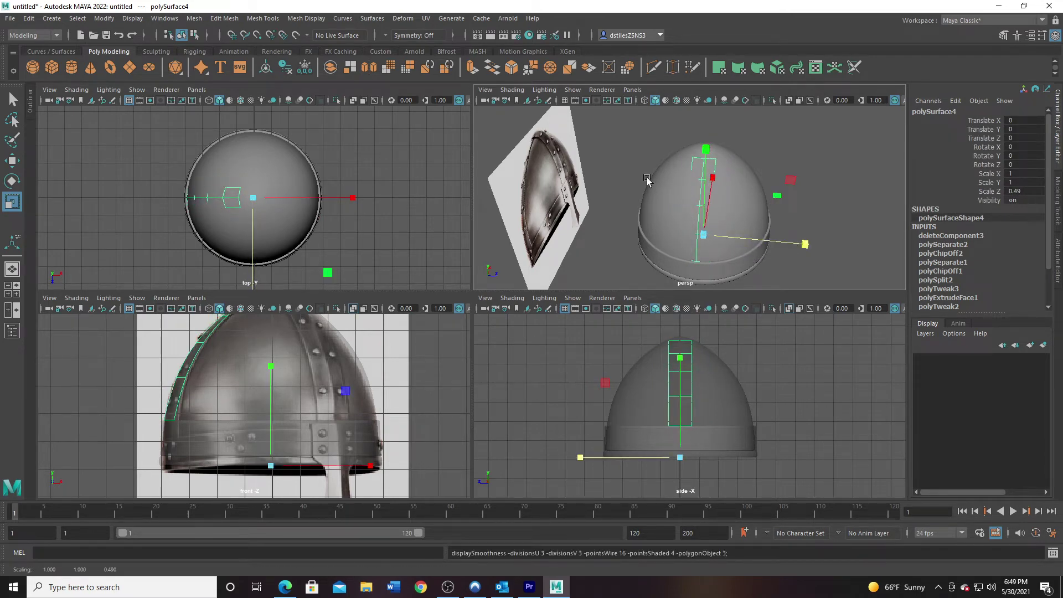
Step: Select the side edges of the strip's two lowest segments on both sides and move them outward along X off the dome
right_click_drag(647, 177, 703, 254, "alt")
left_click_drag(703, 254, 603, 238, "alt")
middle_click_drag(614, 213, 625, 215, "alt")
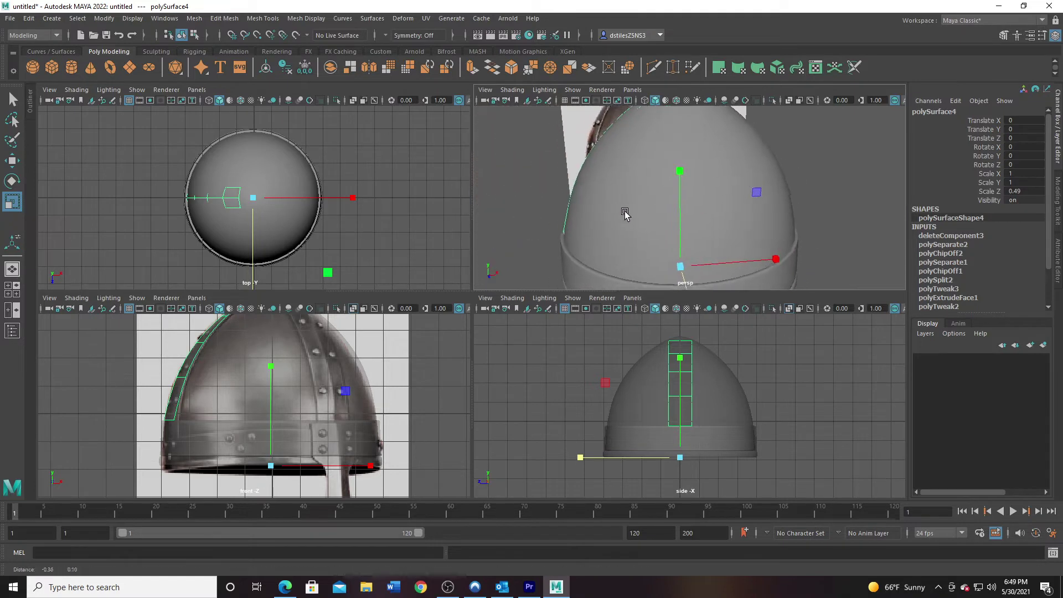
left_click_drag(625, 213, 598, 202, "alt")
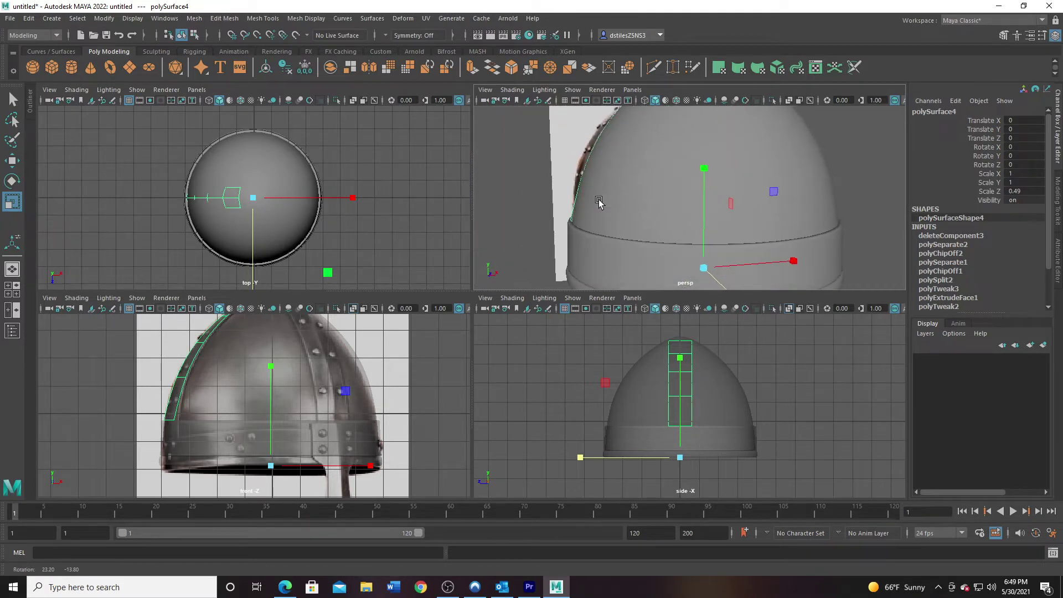
right_click_drag(599, 201, 719, 217, "alt")
left_click_drag(748, 222, 704, 188, "alt")
right_click_drag(723, 153, 719, 115)
left_click(667, 212)
key("space")
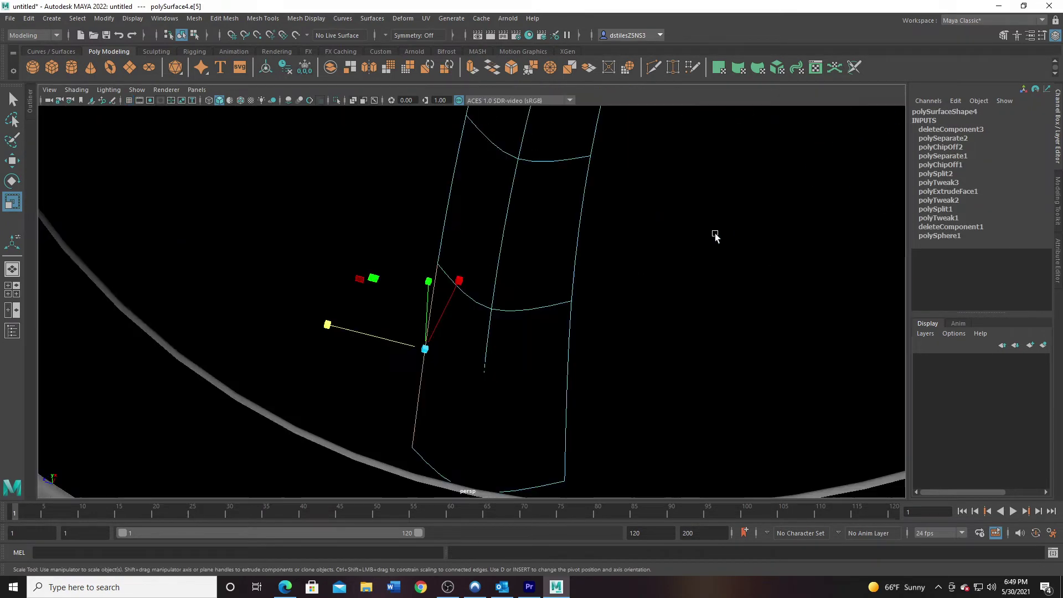
left_click(567, 360, "shift")
left_click(453, 187, "shift")
left_click(579, 217, "shift")
left_click_drag(646, 272, 500, 213, "alt")
scroll(610, 209, "down", 10)
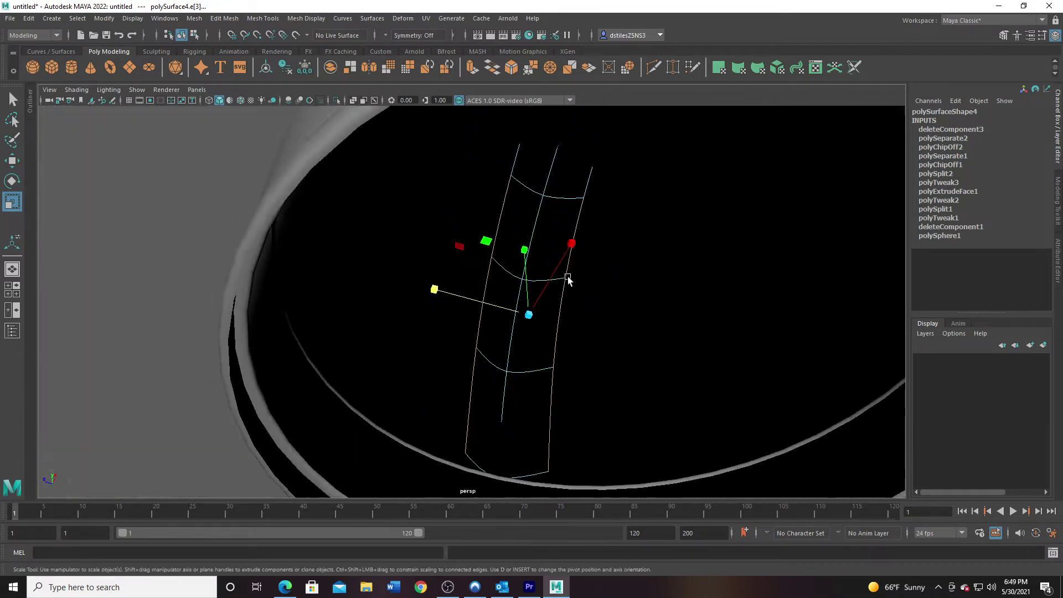
key("w")
mouse_move(581, 313)
left_mouse_down("shift")
mouse_move(561, 313)
mouse_move(565, 325)
left_mouse_up("shift")
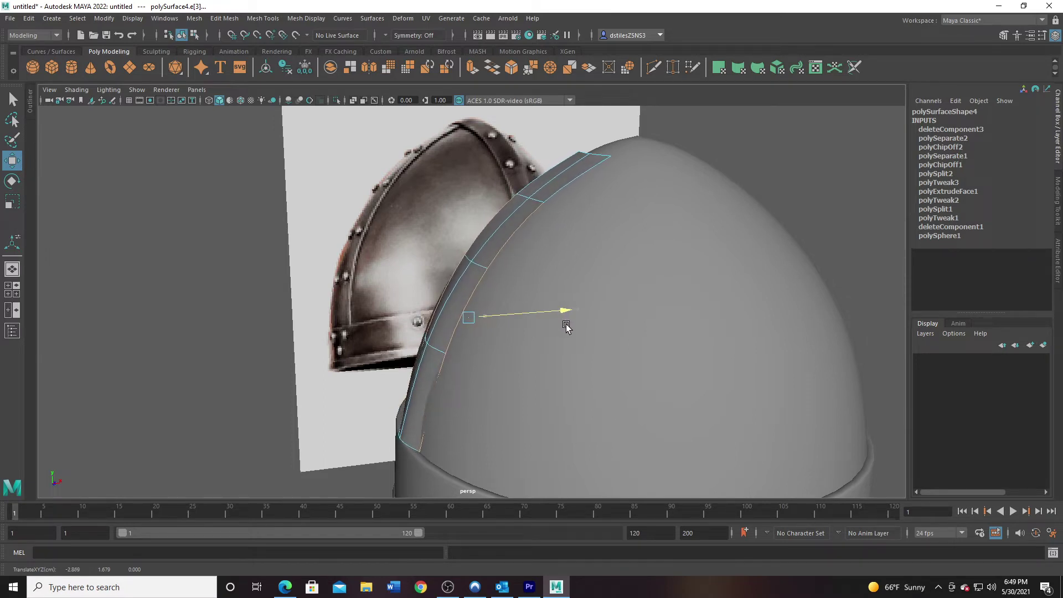
Step: Select both side edges of the strip's second segment from the apex and move them slightly outward in the XY plane
left_click(514, 237)
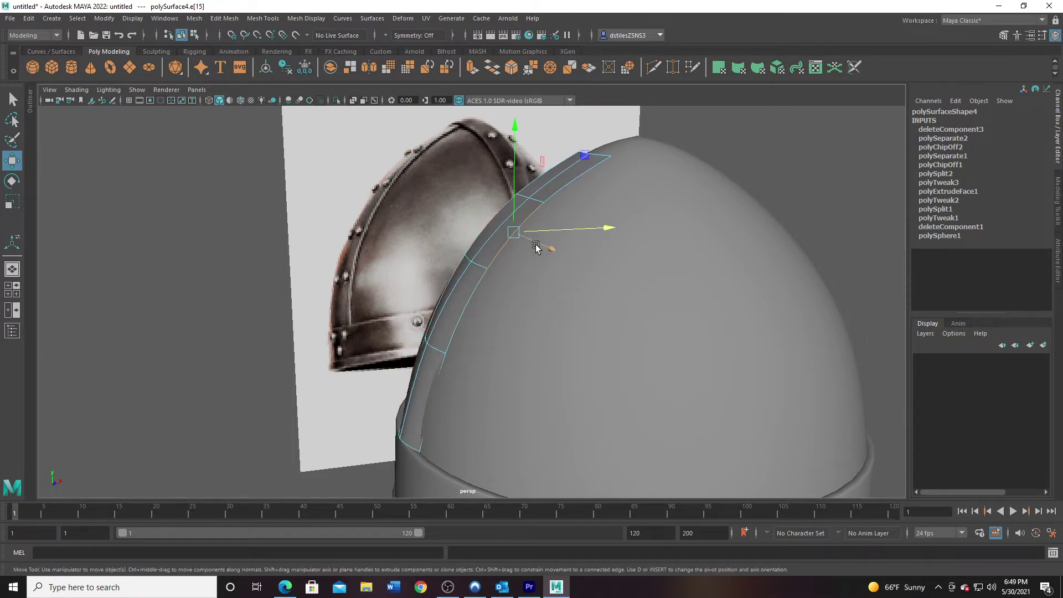
left_click(494, 213, "shift")
left_click_drag(548, 261, 621, 177, "alt")
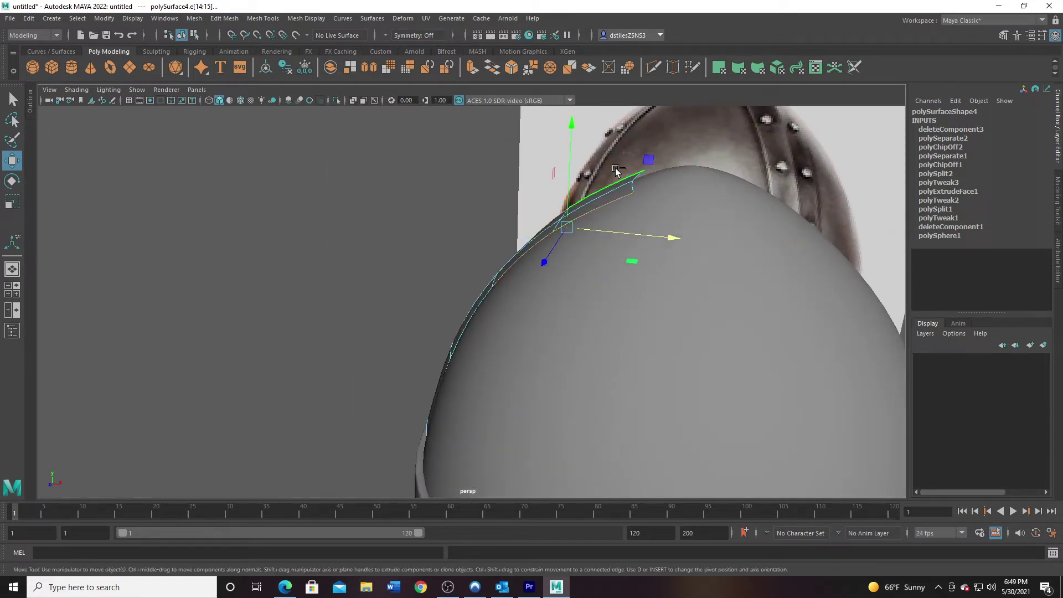
middle_click_drag(650, 161, 653, 162)
middle_click_drag(582, 274, 600, 248, "alt")
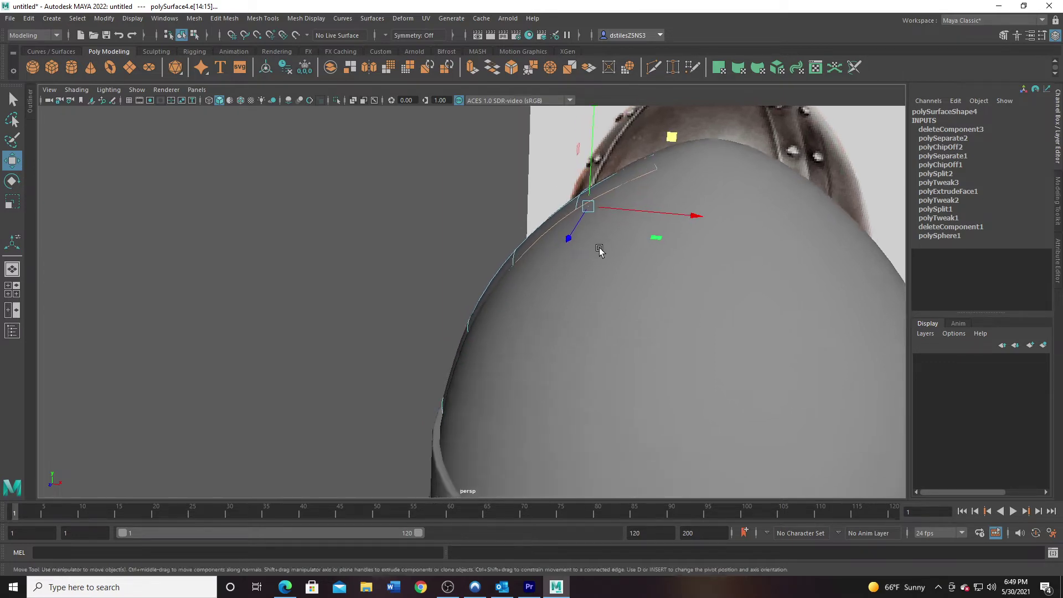
Step: Select both side edges of the strip's third segment from the apex and move them slightly outward along X
left_click_drag(600, 248, 712, 242, "alt")
middle_click_drag(465, 318, 498, 271, "alt")
left_click_drag(499, 271, 510, 316, "alt")
left_click(446, 343)
middle_click_drag(540, 204, 535, 288, "alt")
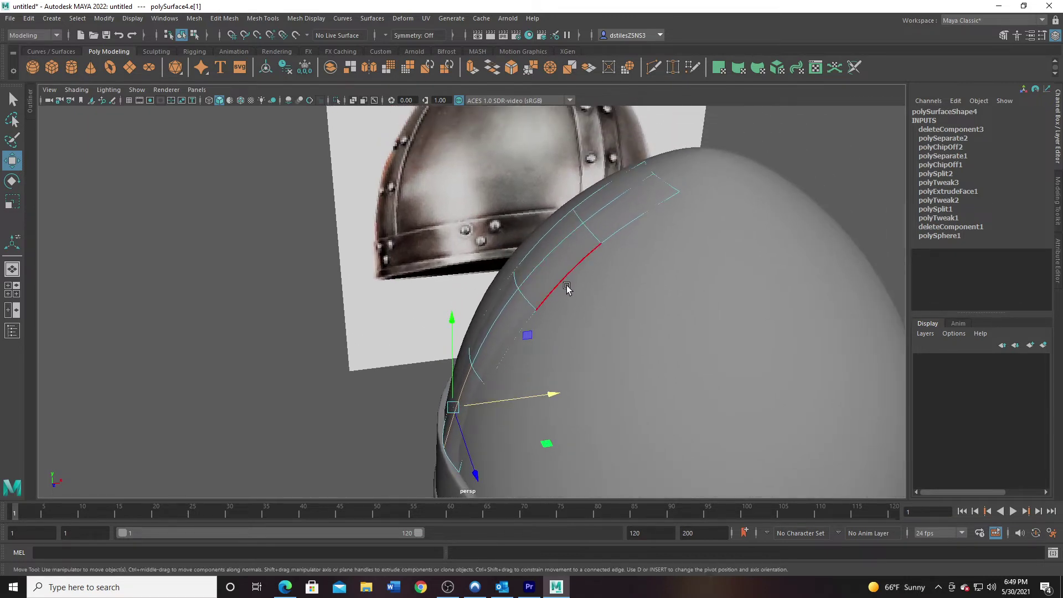
left_click(533, 318)
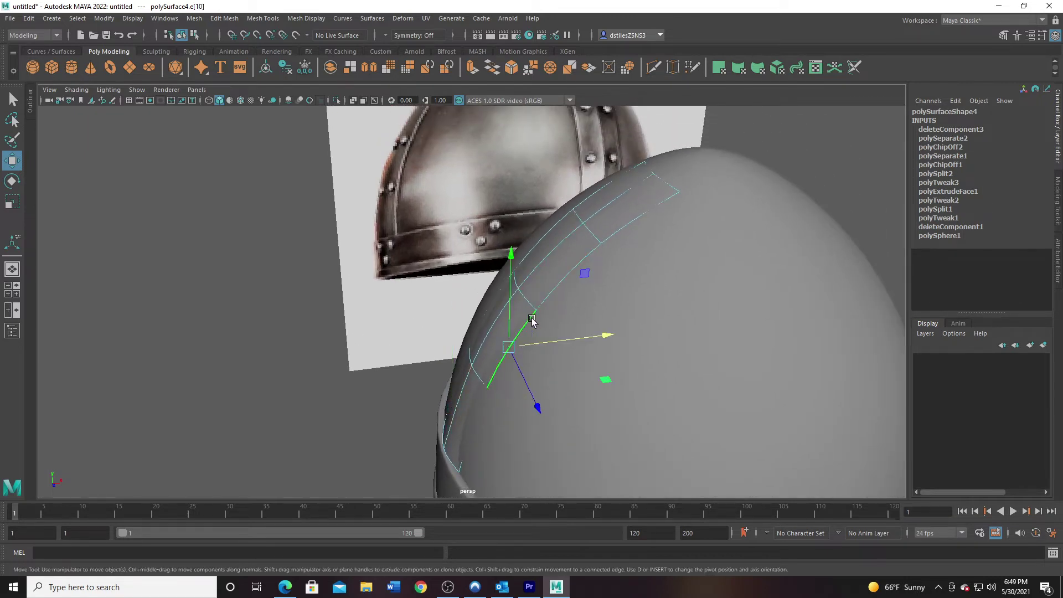
left_click(492, 293, "shift")
left_click_drag(592, 314, 589, 314)
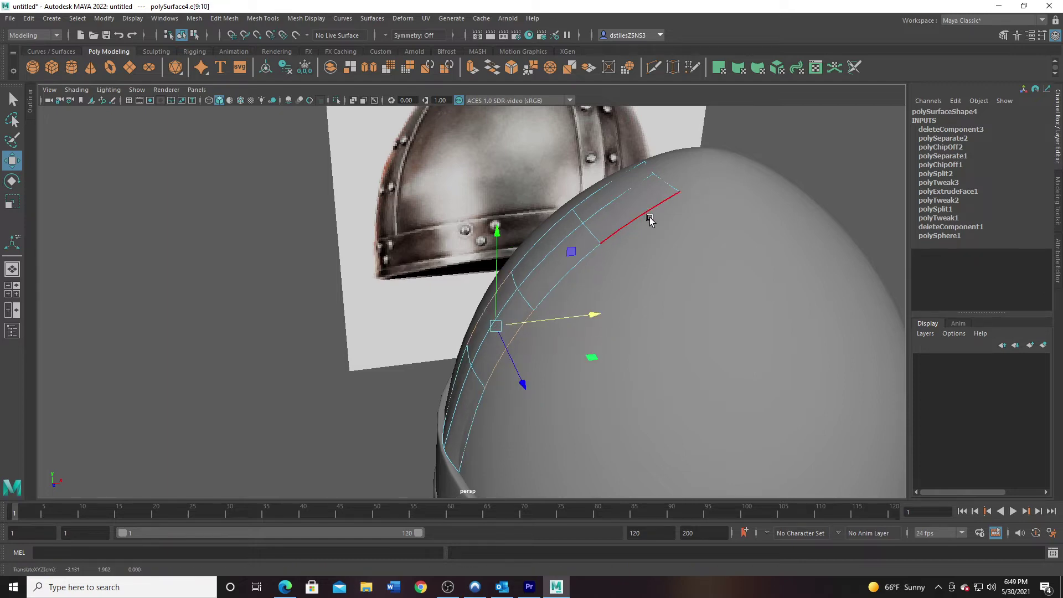
Step: With wireframe on shaded in the perspective view, extrude the strip's upper end edges to the dome's apex
left_click(663, 179)
left_click_drag(652, 170, 727, 216, "alt")
key("space")
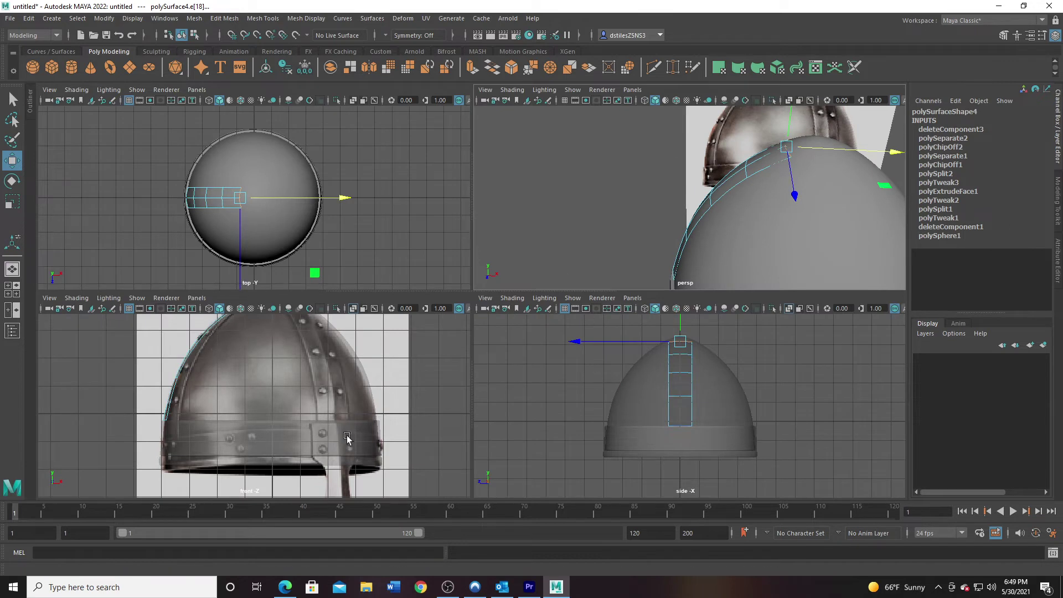
key("space")
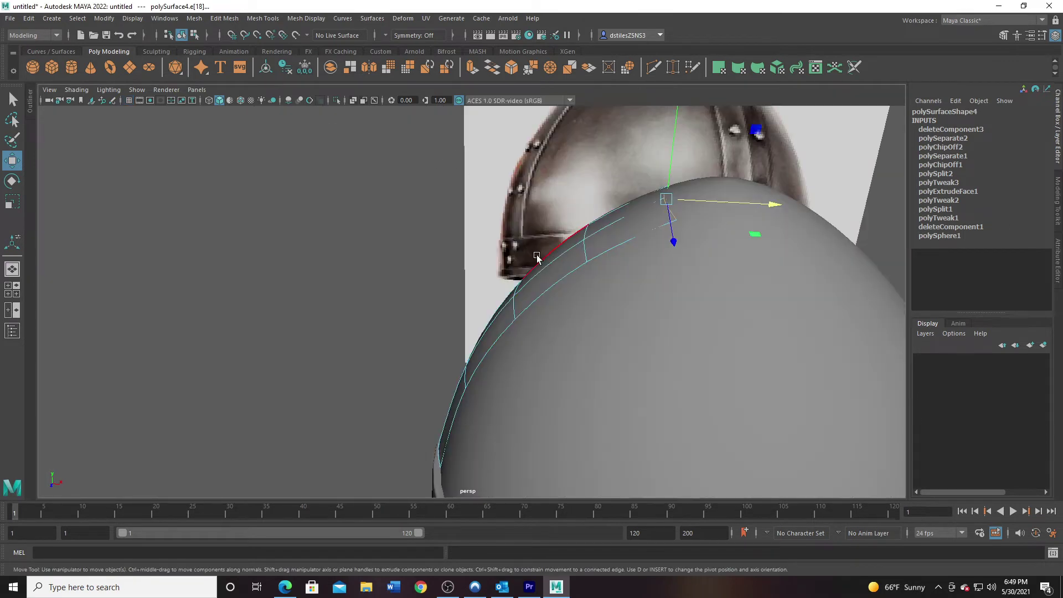
left_click(241, 102)
left_click_drag(559, 205, 467, 243, "alt")
left_click_drag(603, 259, 609, 251, "alt")
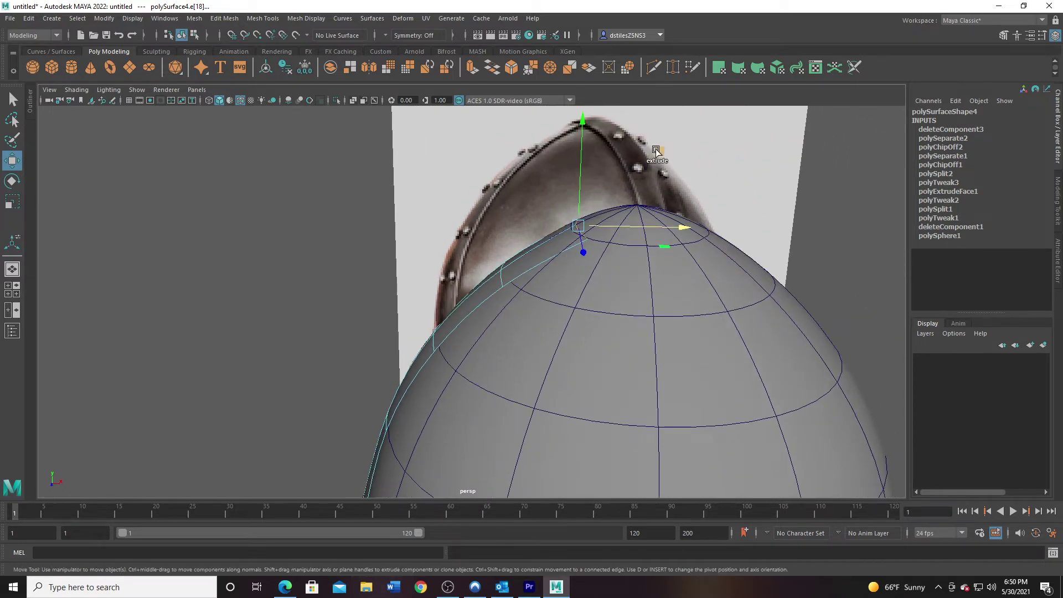
right_click_drag(657, 151, 658, 149, "shift")
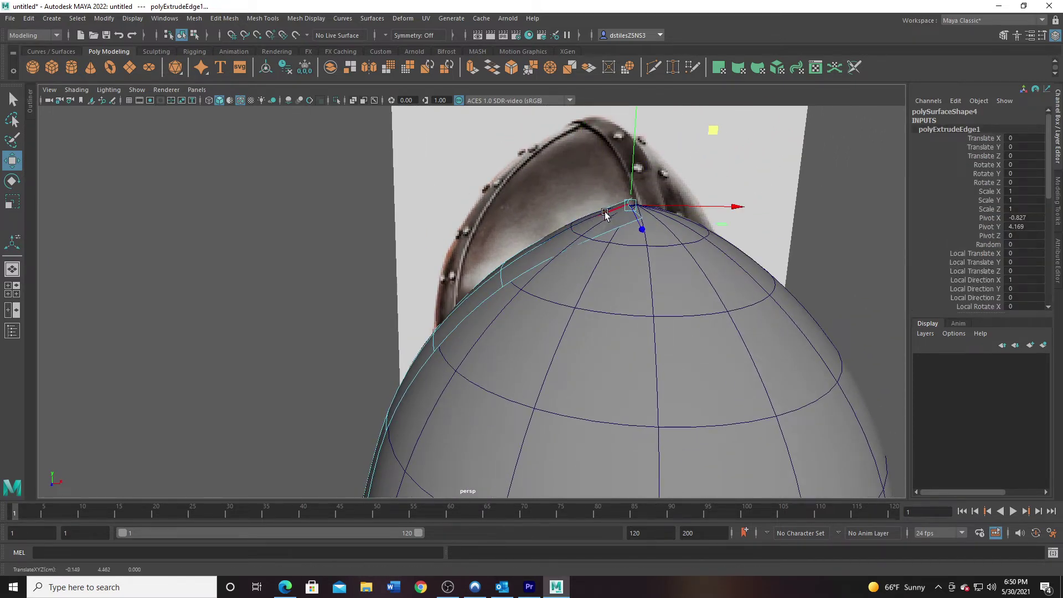
right_click_drag(605, 215, 560, 201)
left_click_drag(590, 266, 591, 265)
key("ctrl+z")
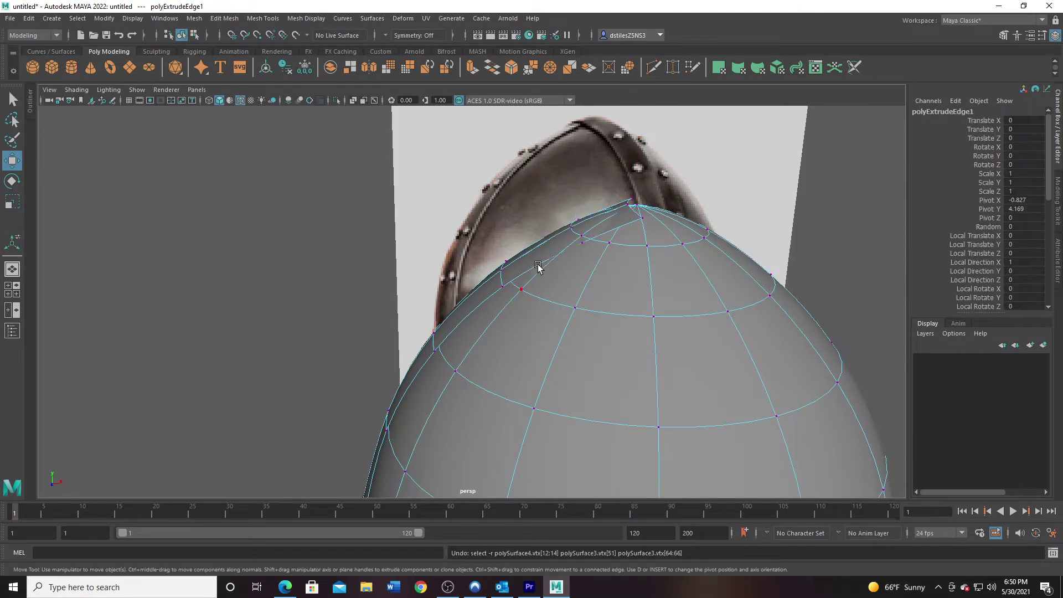
key("ctrl+z")
Step: Adjust the vertex row just before the strip's apex end and scale the end vertices along X into a straight line
right_click_drag(500, 272, 559, 199)
left_click_drag(550, 194, 578, 234)
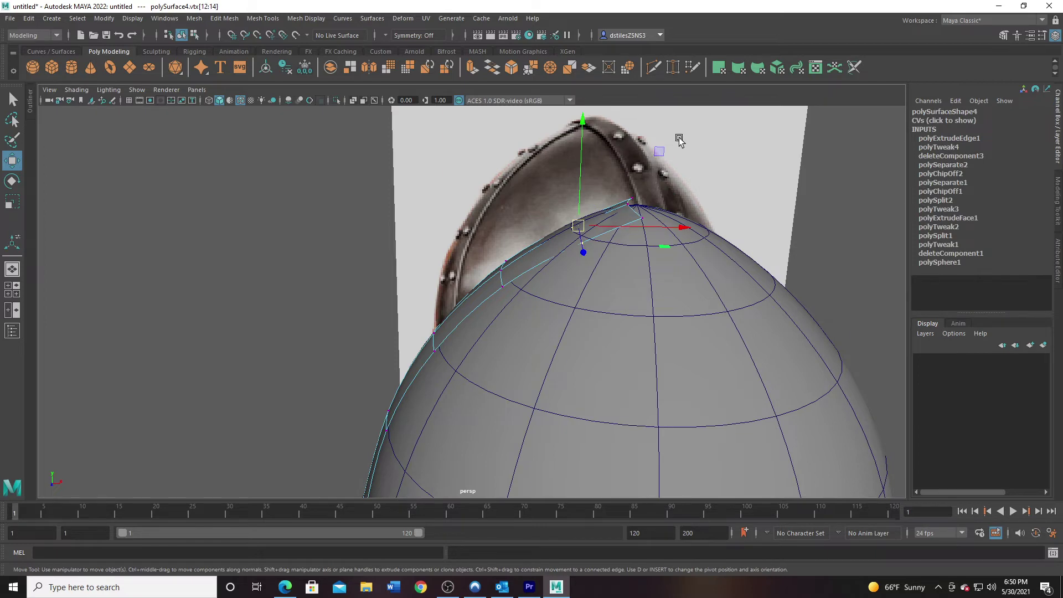
left_click_drag(659, 151, 656, 226)
key("r")
left_click_drag(727, 205, 541, 229)
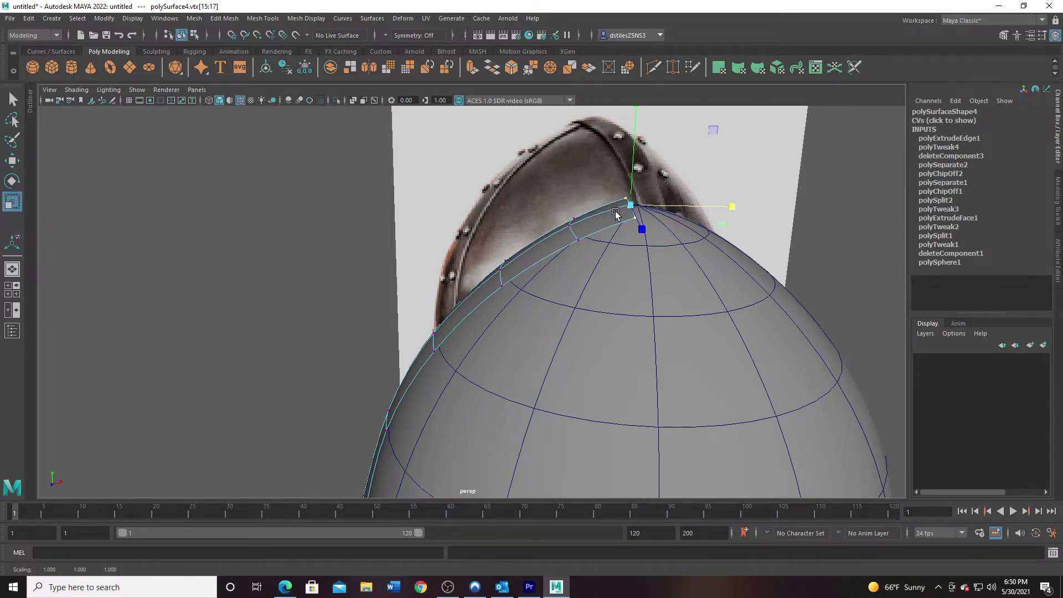
Step: In the top view, show wireframe on shaded and move the strip's end vertices along X to the dome's centre line
left_click_drag(616, 214, 525, 341, "alt")
left_click_drag(545, 381, 576, 329, "alt")
key("space")
key("space")
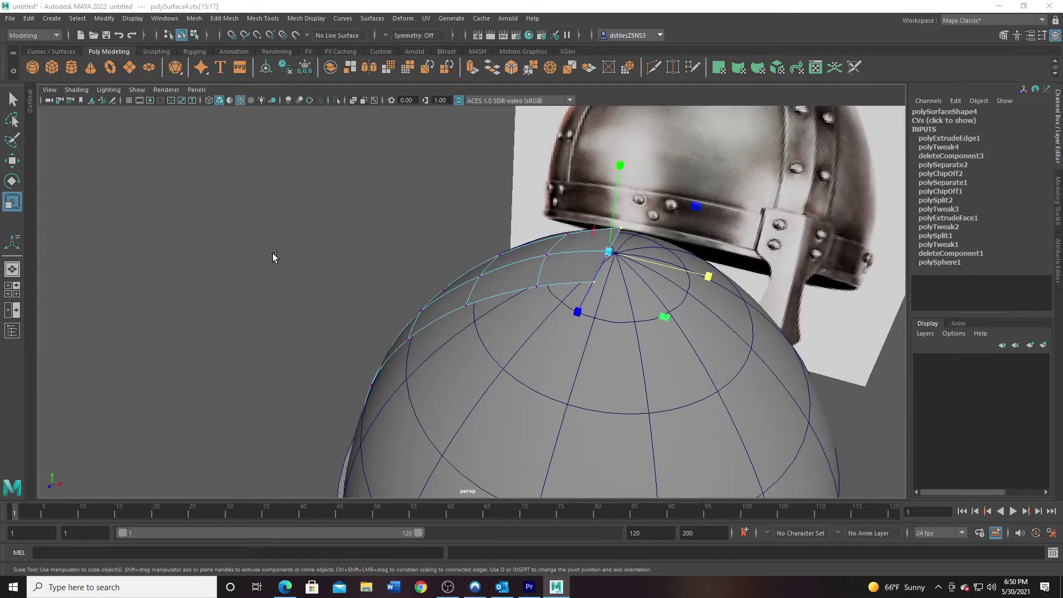
left_click(240, 100)
scroll(642, 345, "up", 3)
key("w")
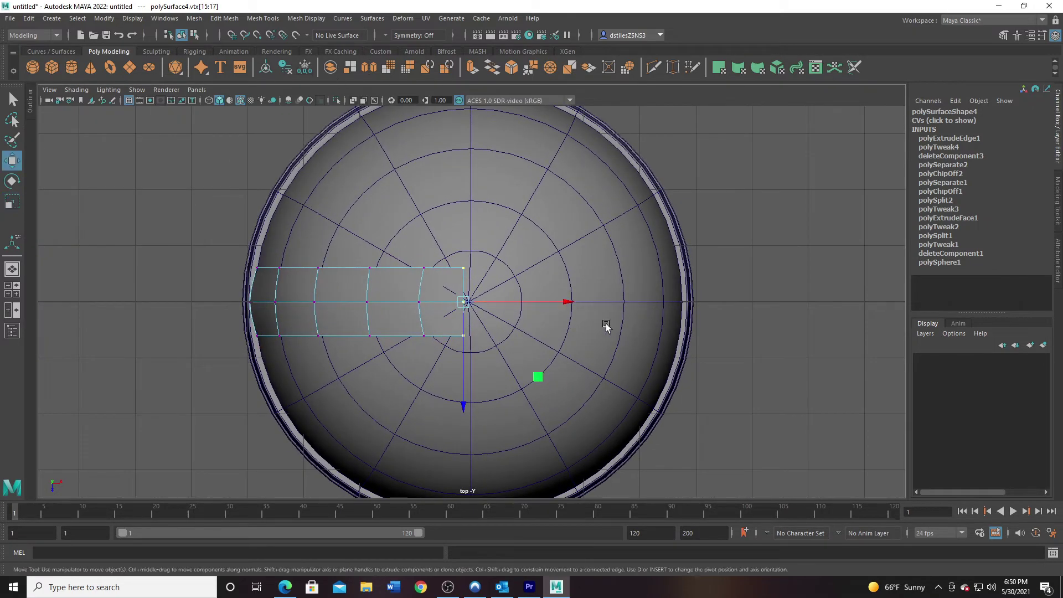
left_click_drag(500, 303, 470, 300)
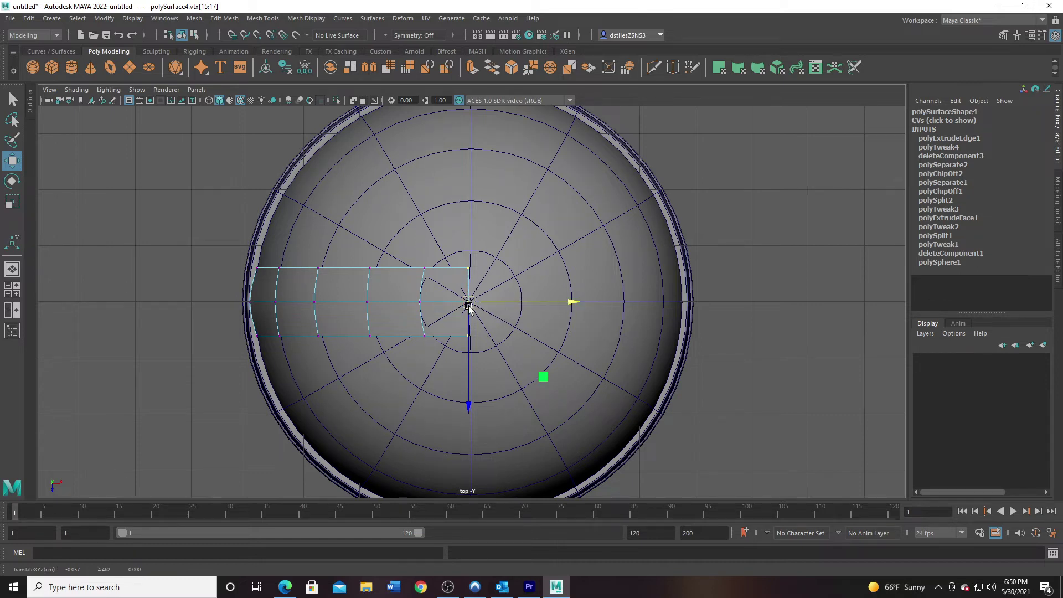
Step: Select the strip as an object in the perspective view and center its pivot
key("space")
key("space")
left_click_drag(542, 275, 460, 246, "alt")
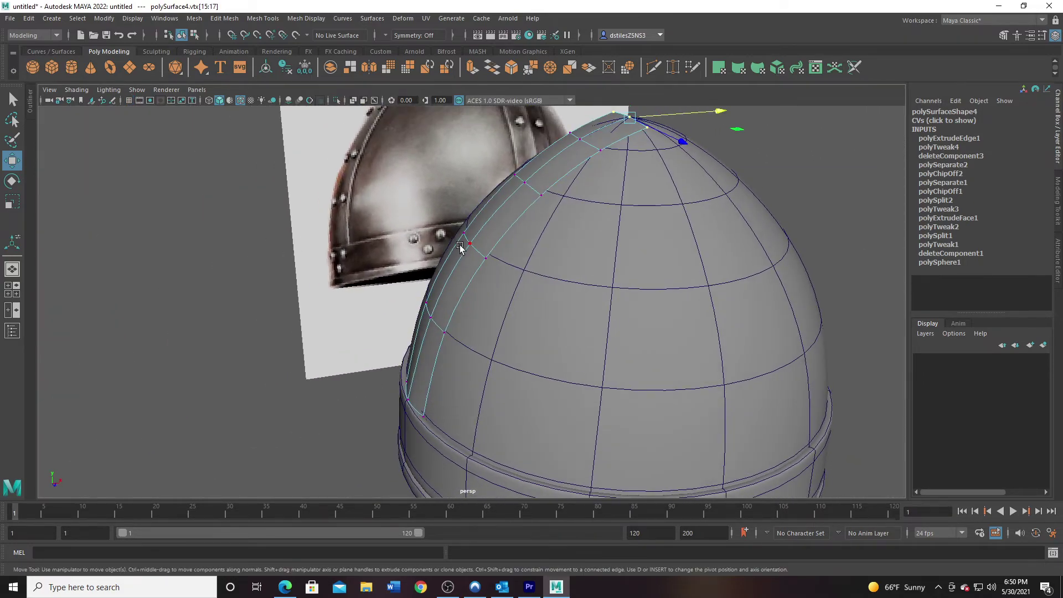
right_click_drag(459, 247, 548, 186)
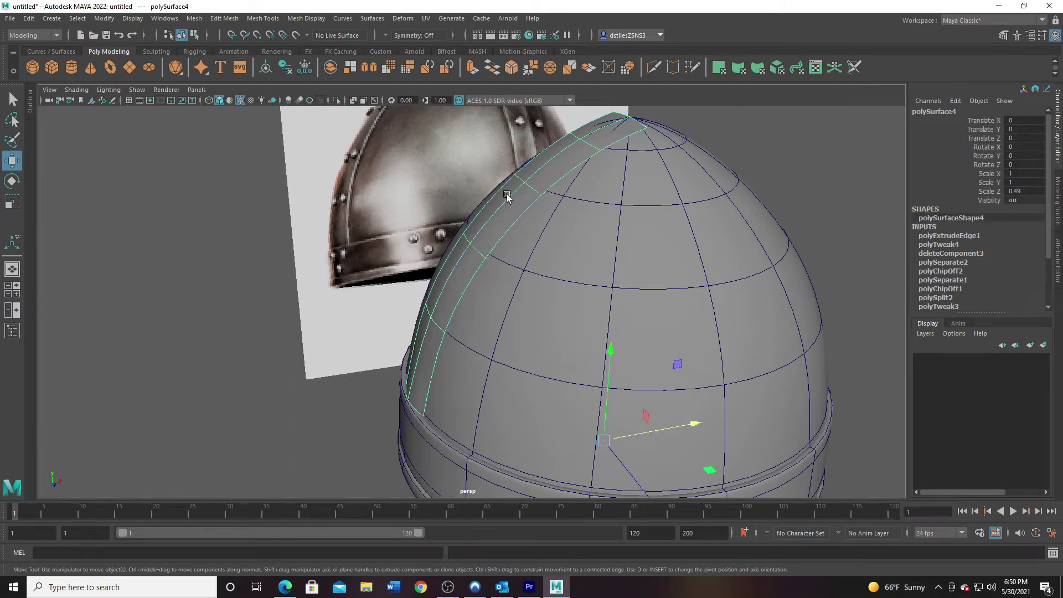
left_click(106, 20)
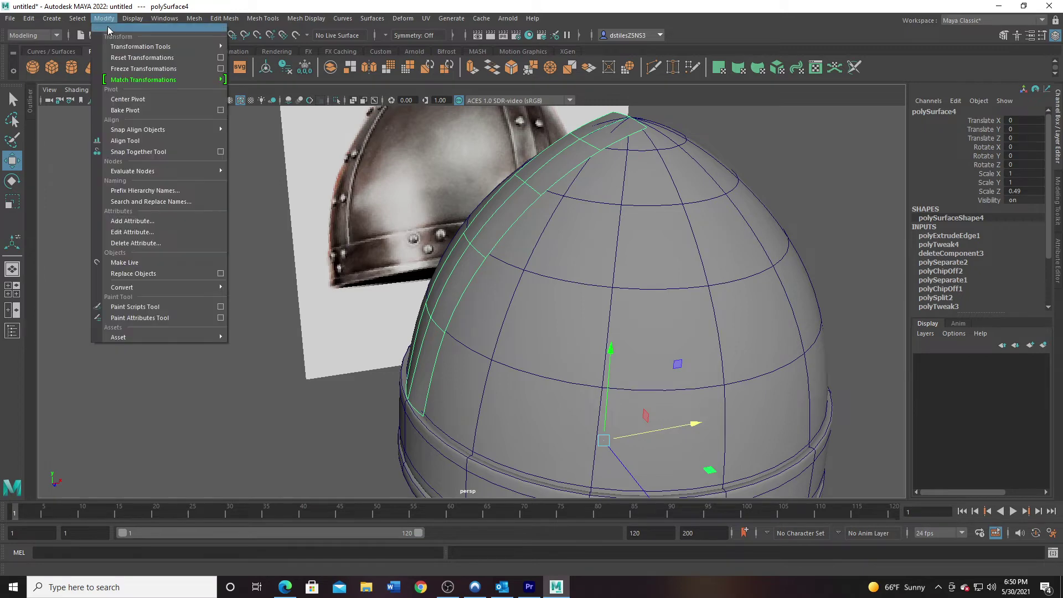
left_click(129, 99)
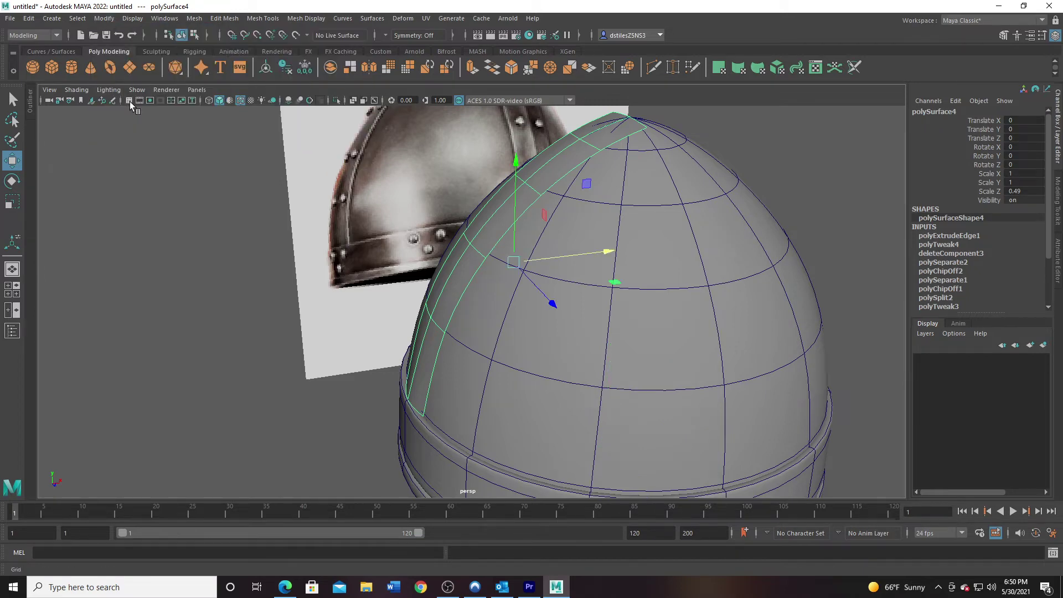
Step: Extrude the strip's faces with a Local Translate Z of -0.122 to give it thickness
left_click(472, 71)
left_click_drag(533, 274, 490, 260, "alt")
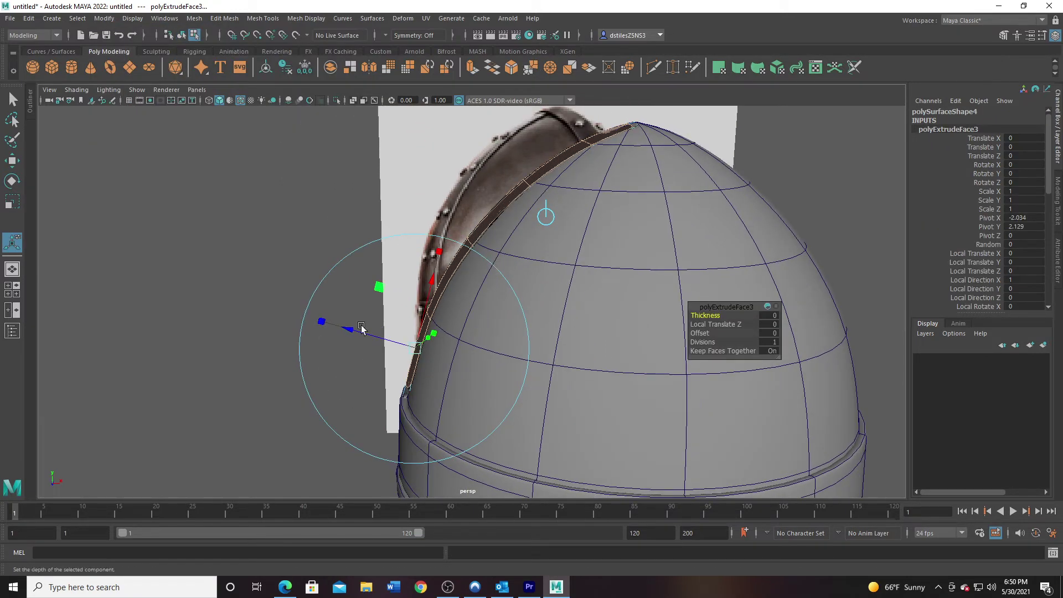
left_click_drag(353, 331, 354, 335)
left_click_drag(443, 301, 482, 315, "alt")
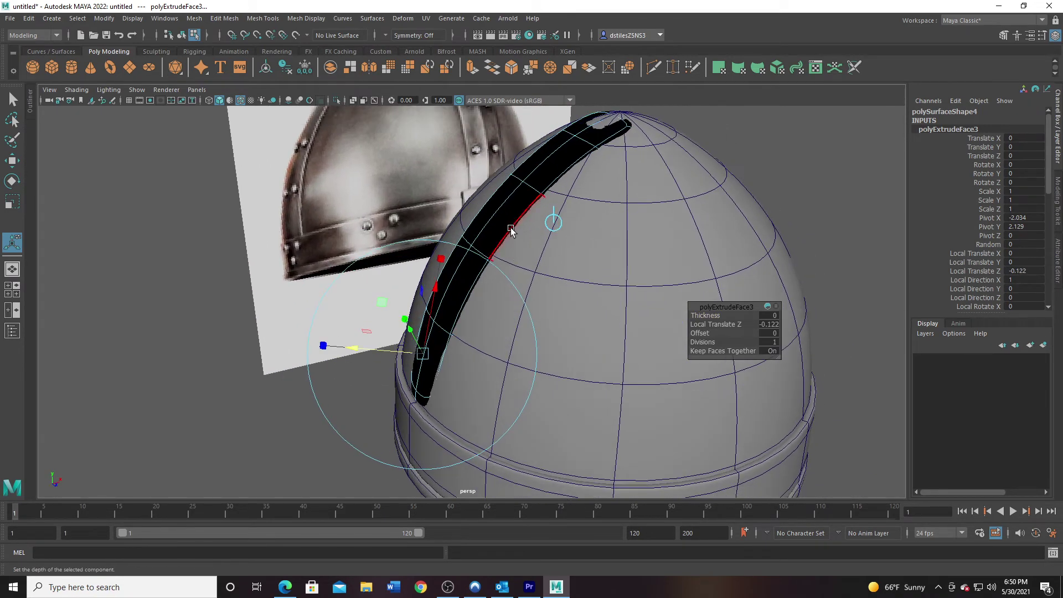
Step: Leave the extrude manipulator, select the strip as an object and reverse its normals
key("q")
right_click_drag(507, 225, 608, 161)
left_click(306, 19)
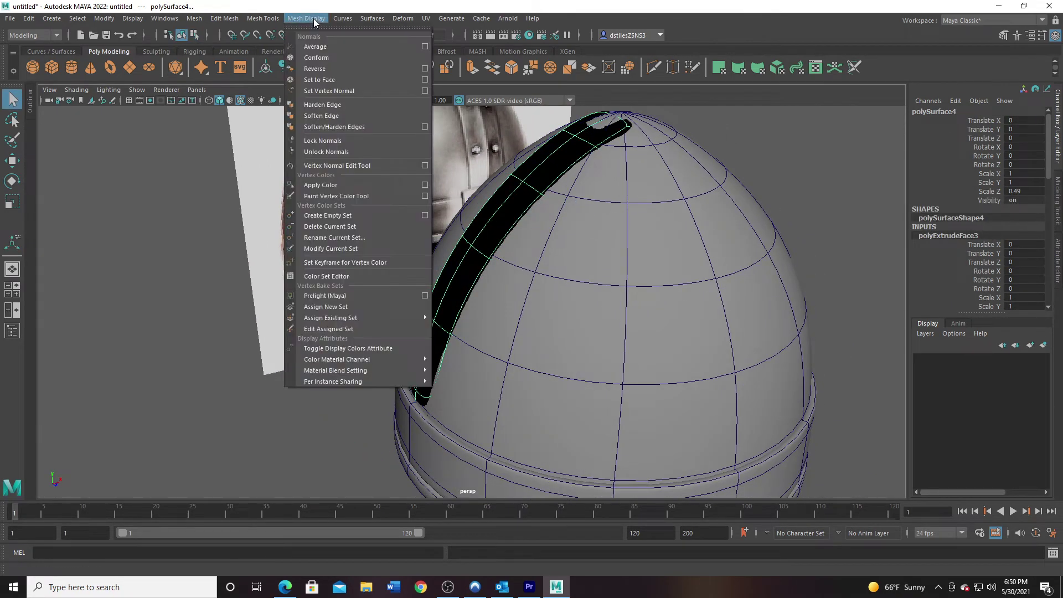
left_click(326, 70)
Step: Turn off the strip's smooth preview and isolate it in the perspective view
left_click_drag(535, 176, 559, 265, "alt")
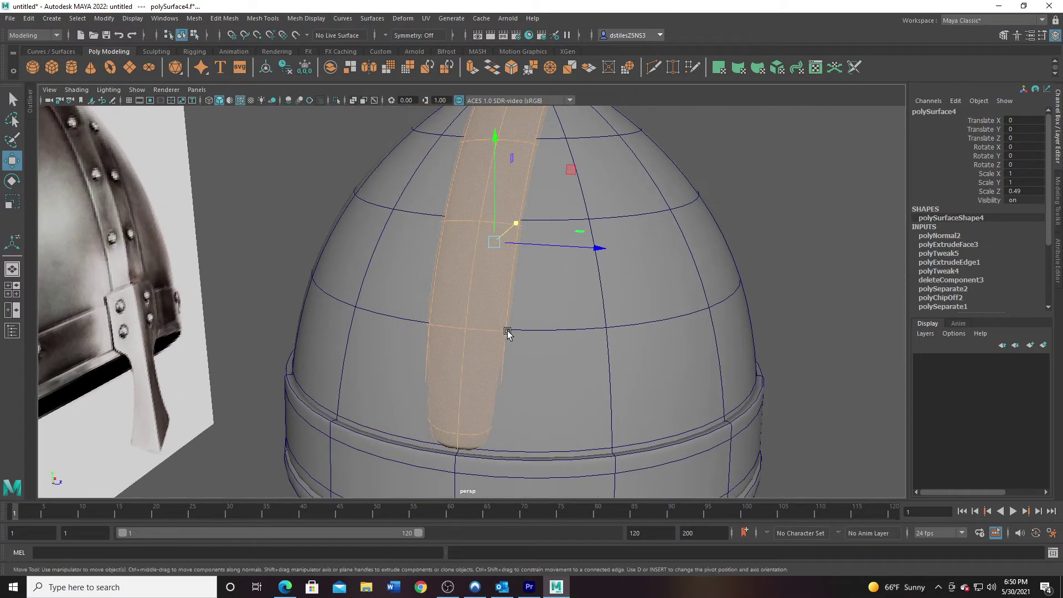
left_click_drag(512, 331, 491, 247, "alt")
key("1")
key("ctrl+1")
Step: Select the two end-cap faces at the strip's apex end and delete them
right_click(491, 242)
right_click_drag(490, 242, 489, 266)
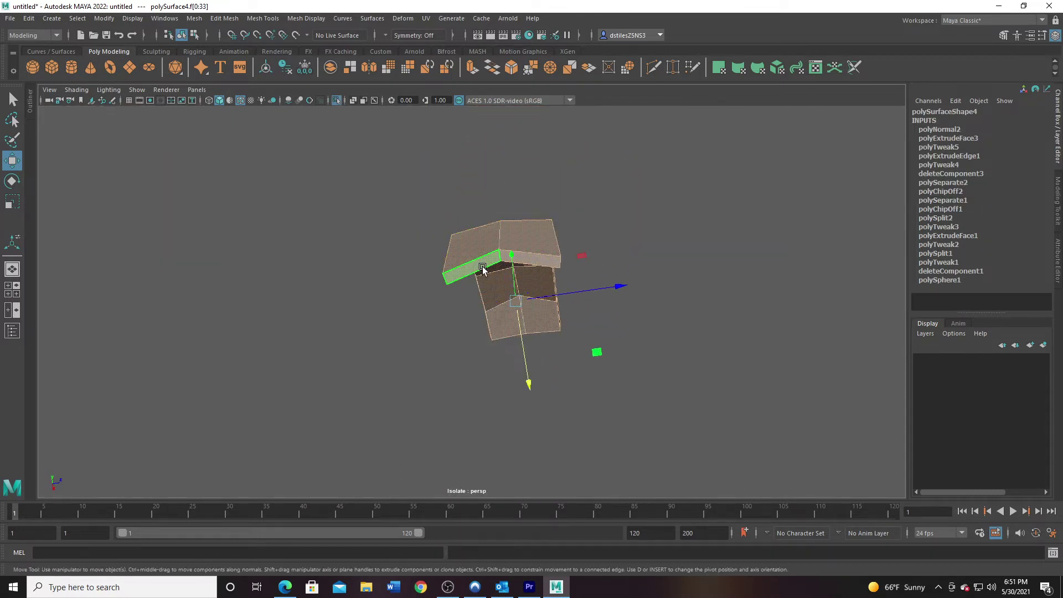
left_click(482, 265)
left_click(540, 262, "shift")
key("Delete")
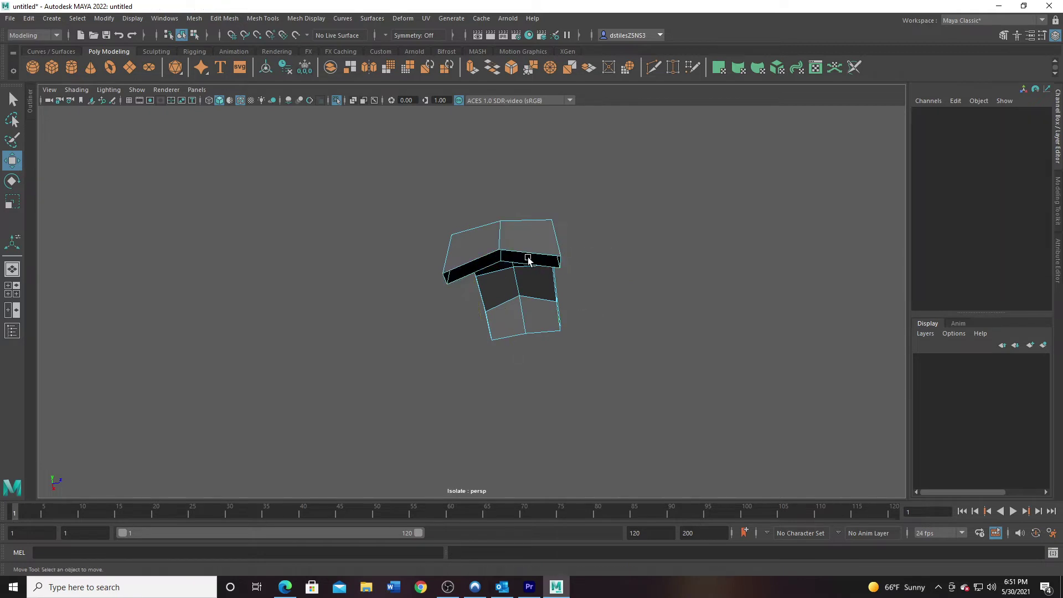
left_click_drag(536, 263, 427, 332, "alt")
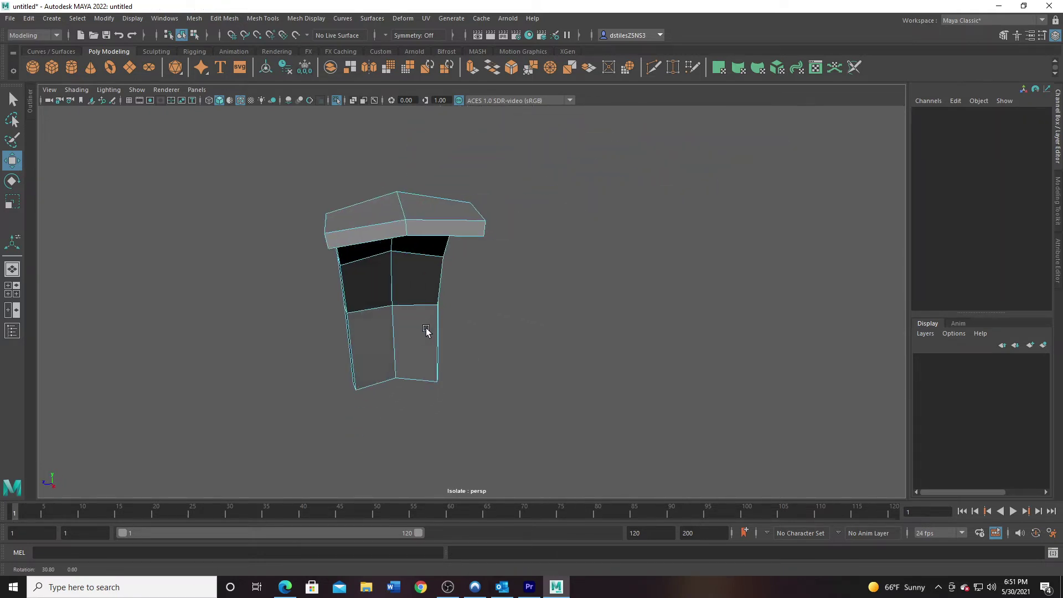
Step: Select the two end-cap faces at the strip's remaining closed end and delete them
left_click(453, 223)
left_click(448, 228, "shift")
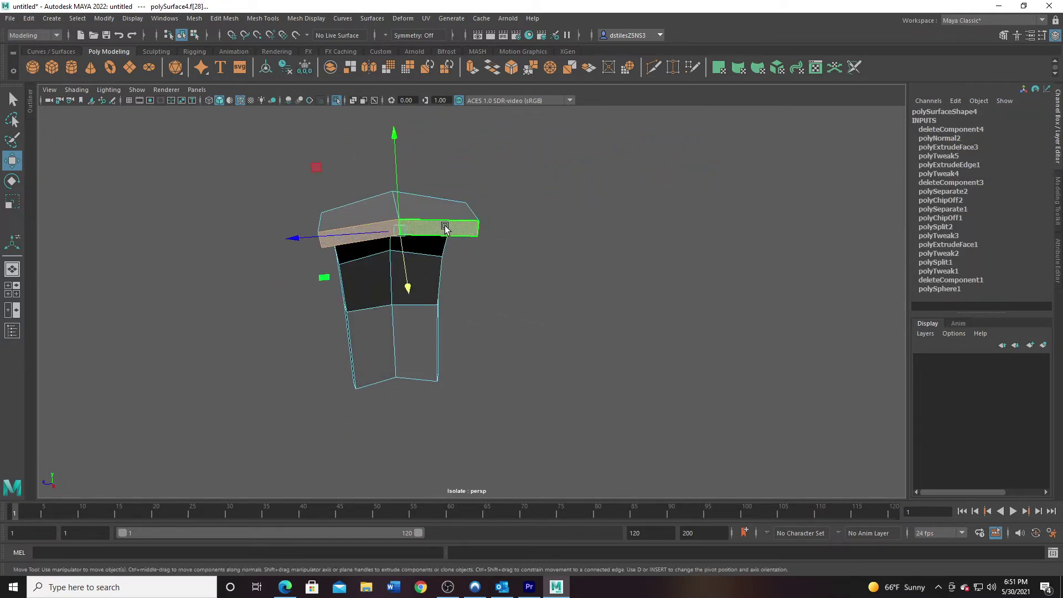
key("Delete")
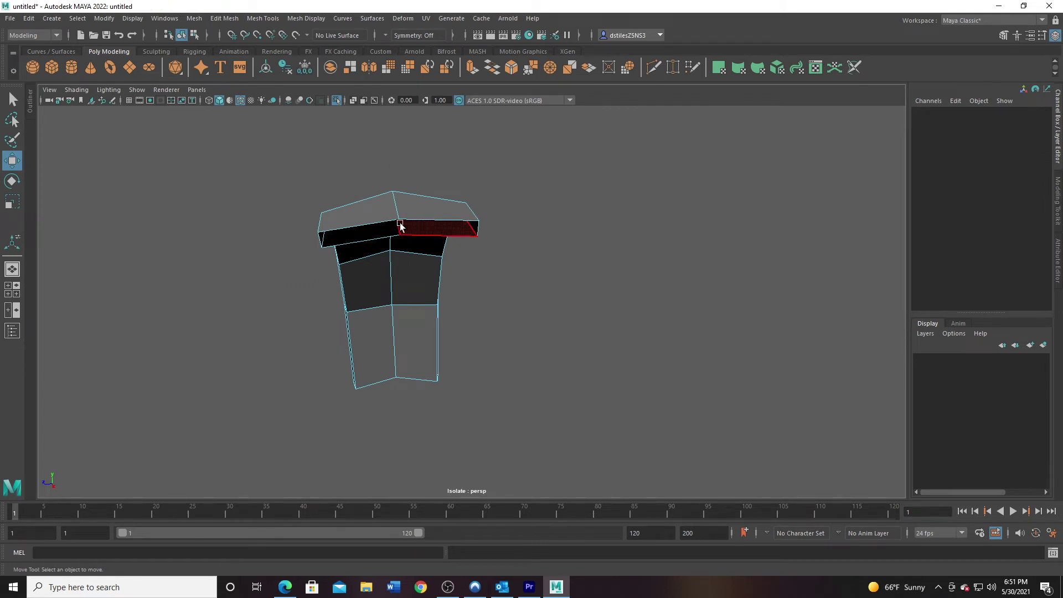
Step: Select both columns of inner faces along the underside of the strip and delete them
mouse_move(418, 349)
left_mouse_down("alt")
mouse_move(432, 335)
mouse_move(467, 343)
mouse_move(435, 344)
left_mouse_up("alt")
left_click_drag(509, 258, 542, 288, "alt")
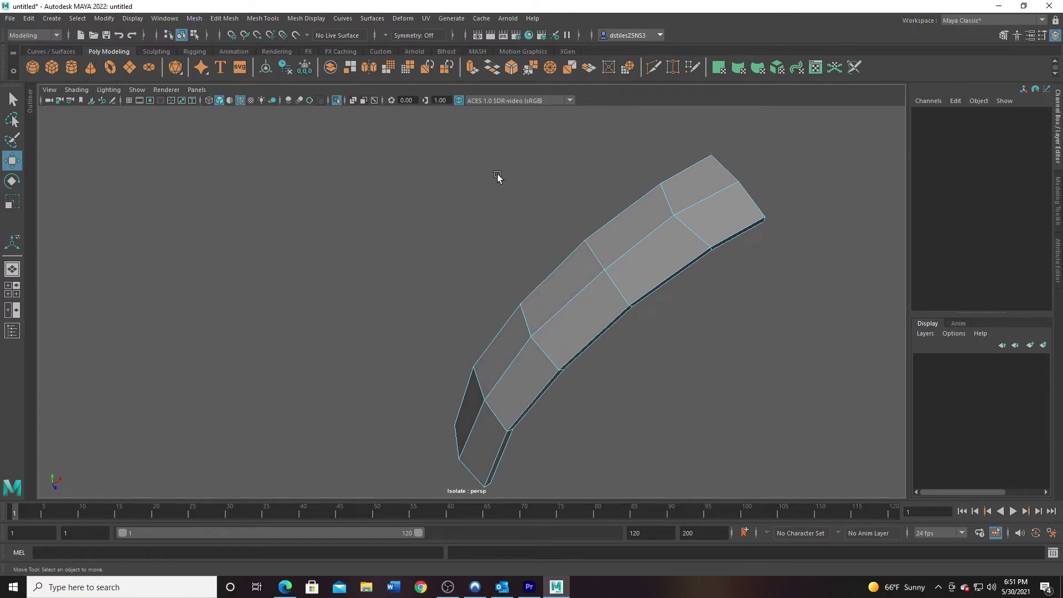
left_click_drag(499, 176, 435, 216, "alt")
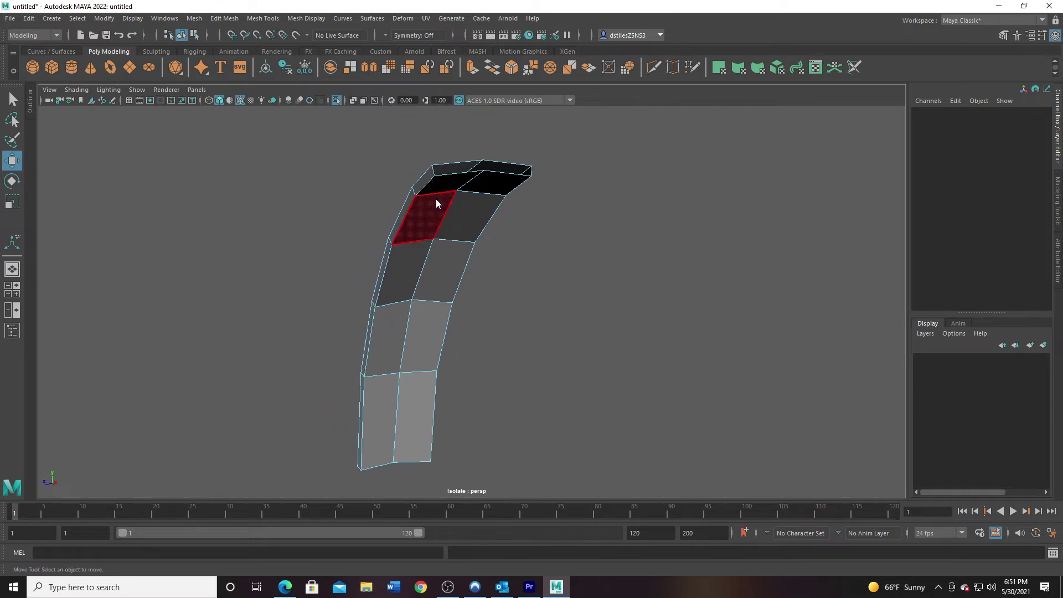
mouse_move(436, 199)
right_mouse_down()
mouse_move(434, 185)
mouse_move(437, 200)
right_mouse_up()
left_click(438, 190)
double_click(381, 421, "shift")
left_click(493, 183, "shift")
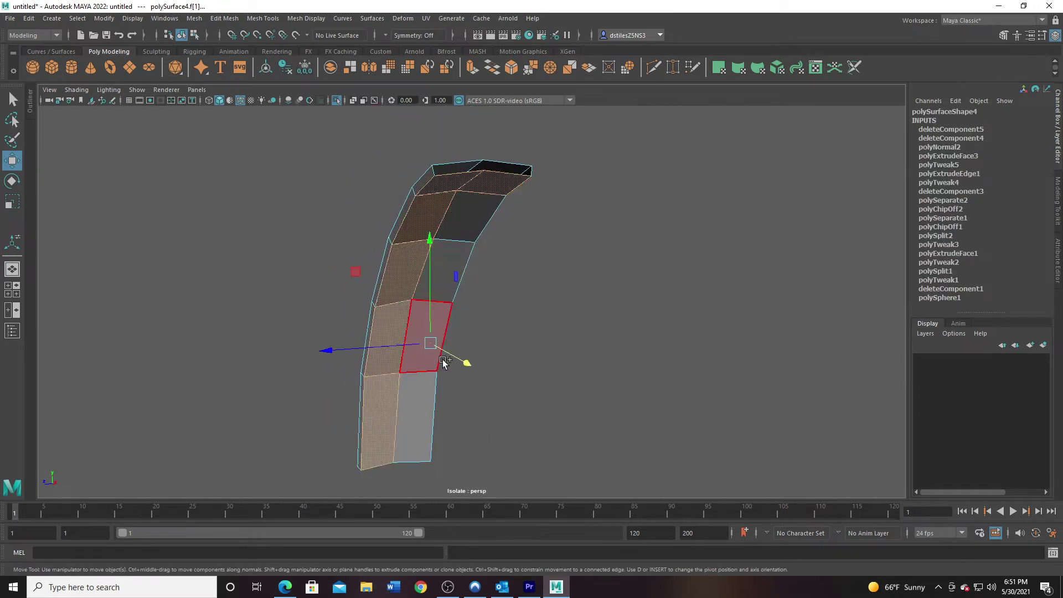
double_click(411, 433, "shift")
key("Delete")
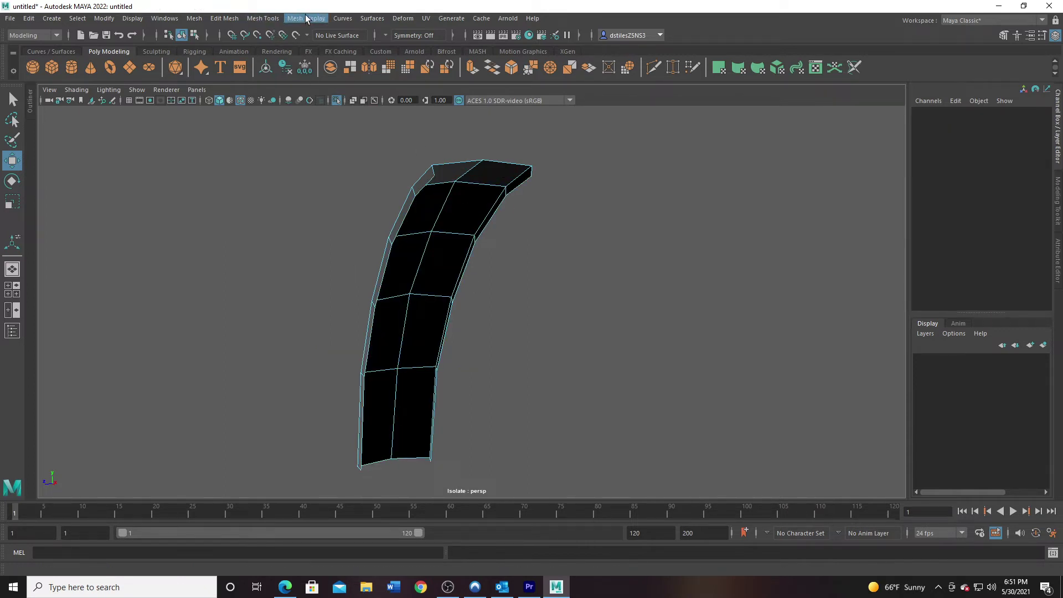
Step: Add offset edge loops on both sides of the strip's centre edge and return to object mode
left_click(264, 19)
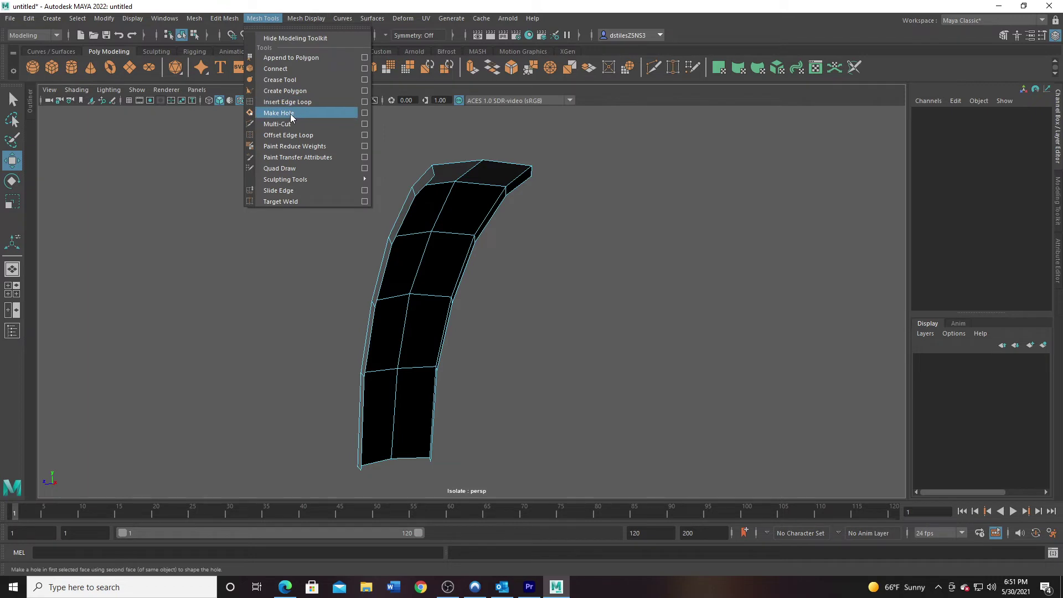
left_click(288, 135)
mouse_move(392, 230)
left_mouse_down("alt")
mouse_move(434, 275)
mouse_move(575, 285)
mouse_move(547, 265)
left_mouse_up("alt")
key("q")
right_click_drag(547, 264, 585, 251)
Step: End the strip's isolation in the perspective view and turn off wireframe on shaded
key("space")
key("space")
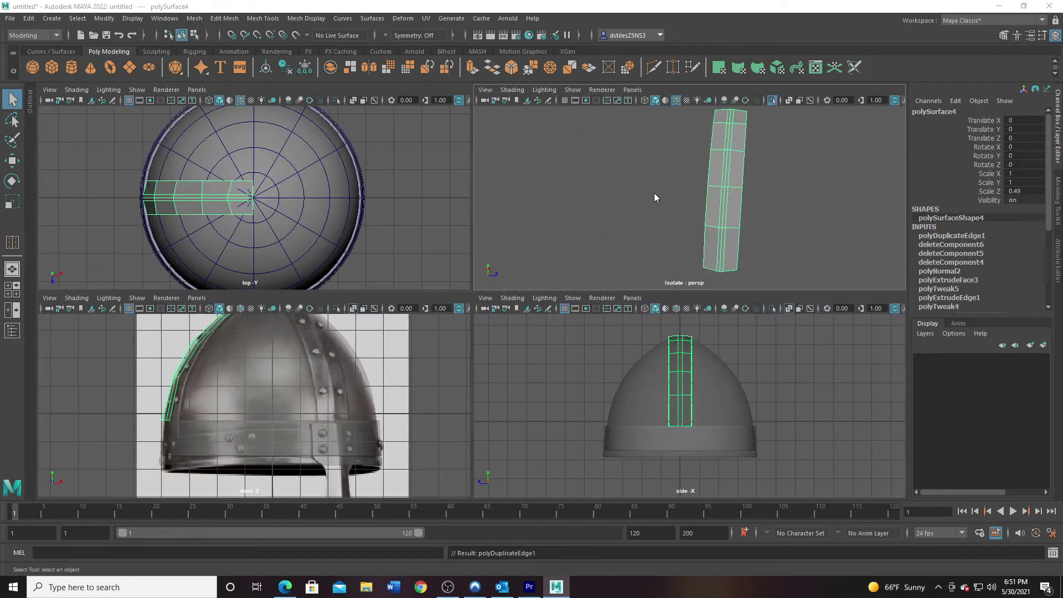
key("space")
key("space")
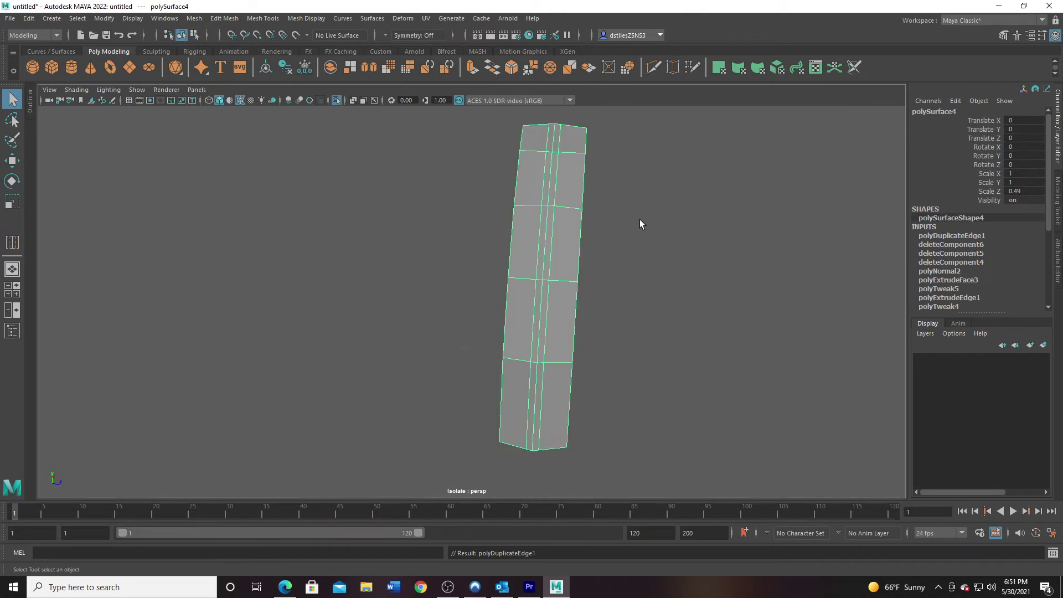
key("ctrl+1")
left_click_drag(604, 238, 588, 280, "alt")
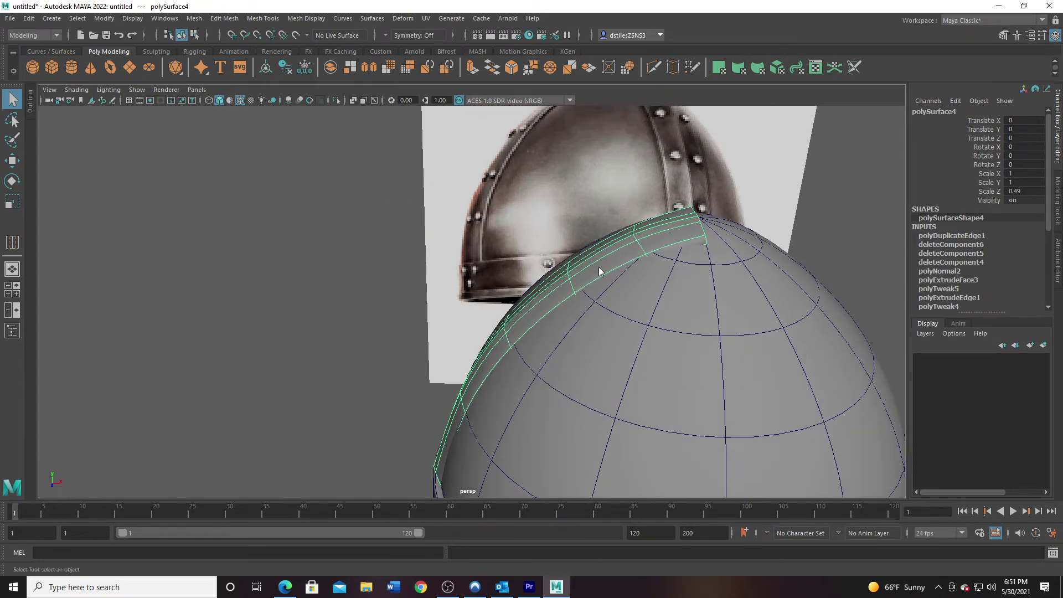
left_click(403, 324)
left_click_drag(540, 328, 519, 307, "alt")
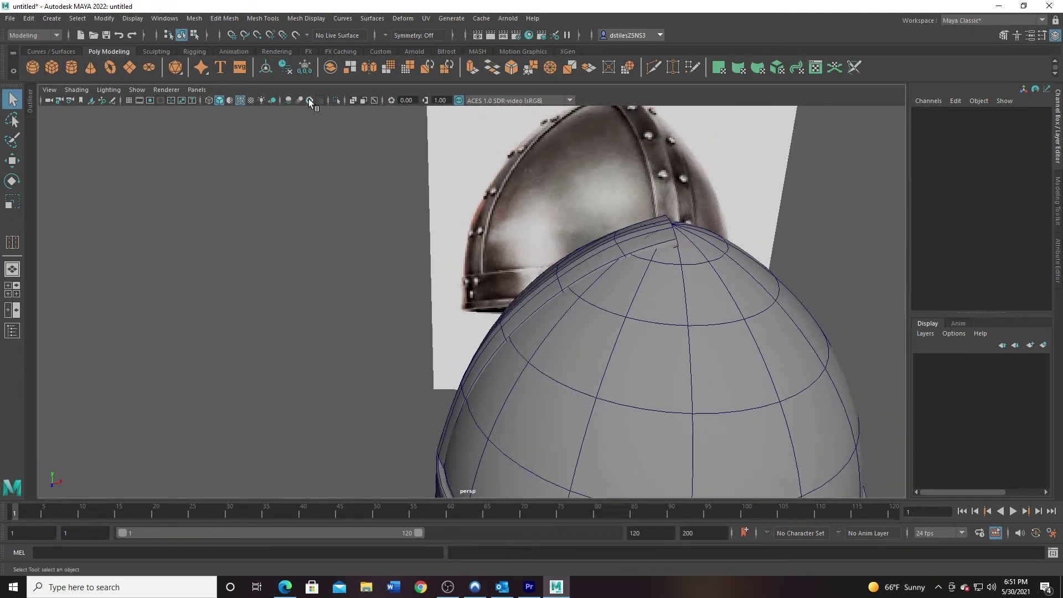
left_click(240, 101)
Step: Select the two thin side faces at the strip's lower end and inspect how they sit against the dome
mouse_move(554, 338)
left_mouse_down("alt")
mouse_move(574, 326)
mouse_move(542, 252)
mouse_move(526, 261)
mouse_move(578, 252)
mouse_move(580, 319)
mouse_move(634, 314)
mouse_move(570, 304)
mouse_move(608, 373)
mouse_move(493, 395)
mouse_move(506, 290)
left_mouse_up("alt")
right_click_drag(506, 289, 625, 344, "alt")
left_click(310, 300)
right_click_drag(310, 300, 308, 327)
left_click(304, 331)
left_click(458, 349, "shift")
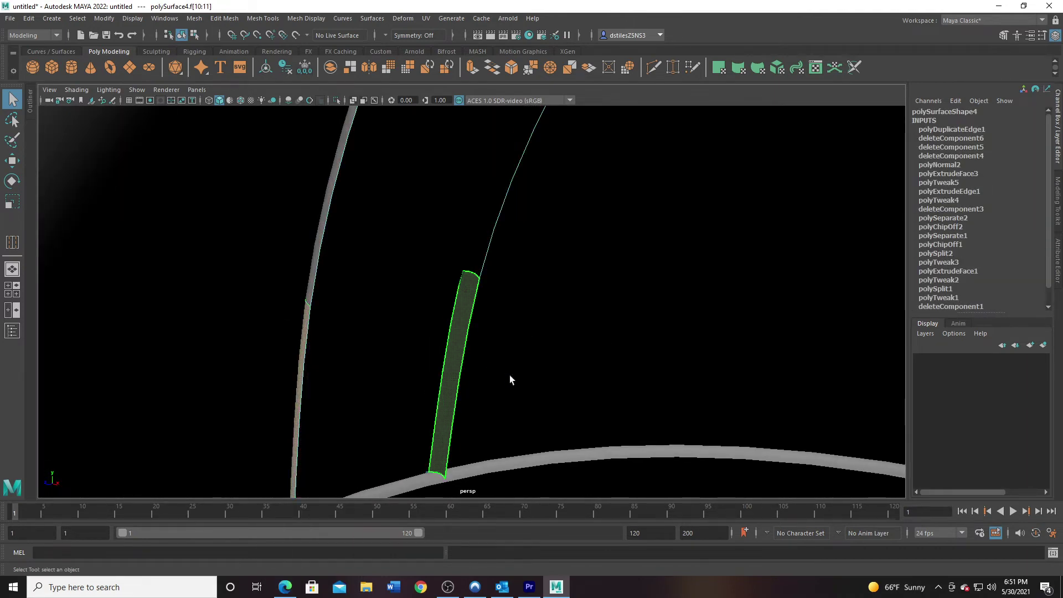
key("f")
key("w")
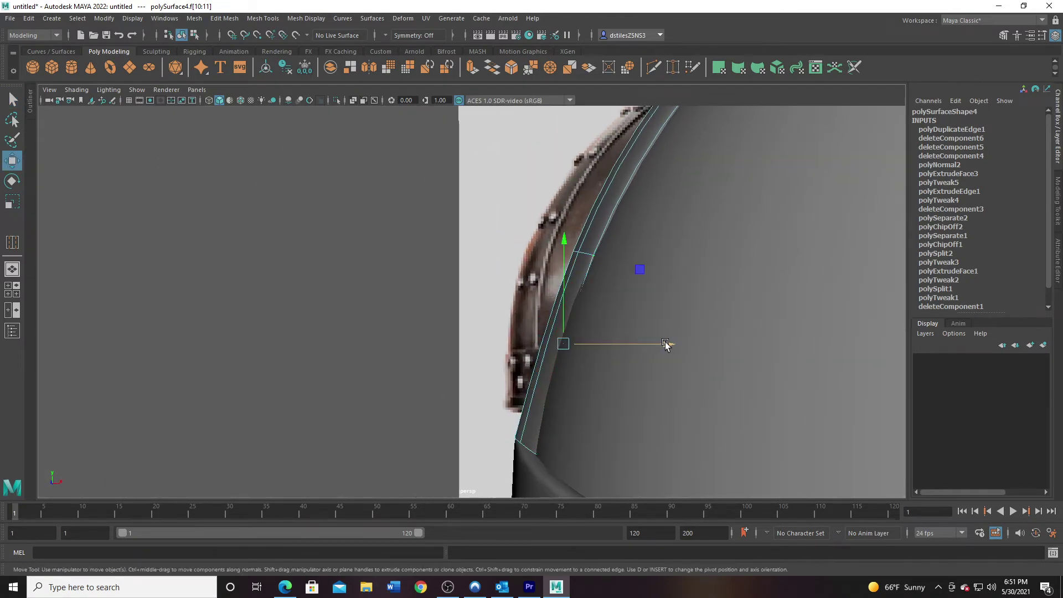
left_click_drag(662, 347, 594, 384, "alt")
middle_click_drag(593, 384, 534, 377, "alt")
left_click_drag(534, 377, 475, 346, "alt")
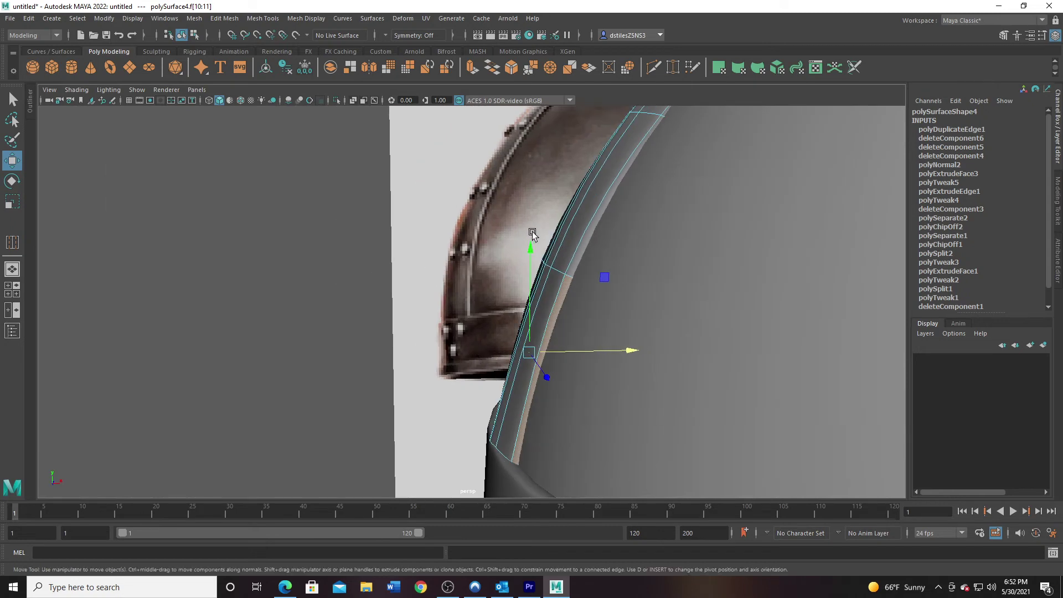
right_click_drag(557, 242, 561, 196)
double_click(575, 212)
left_click_drag(569, 226, 527, 278, "alt")
double_click(575, 235, "shift")
scroll(580, 226, "down", 2)
middle_click_drag(527, 277, 478, 299, "alt")
right_click_drag(477, 300, 453, 310, "alt")
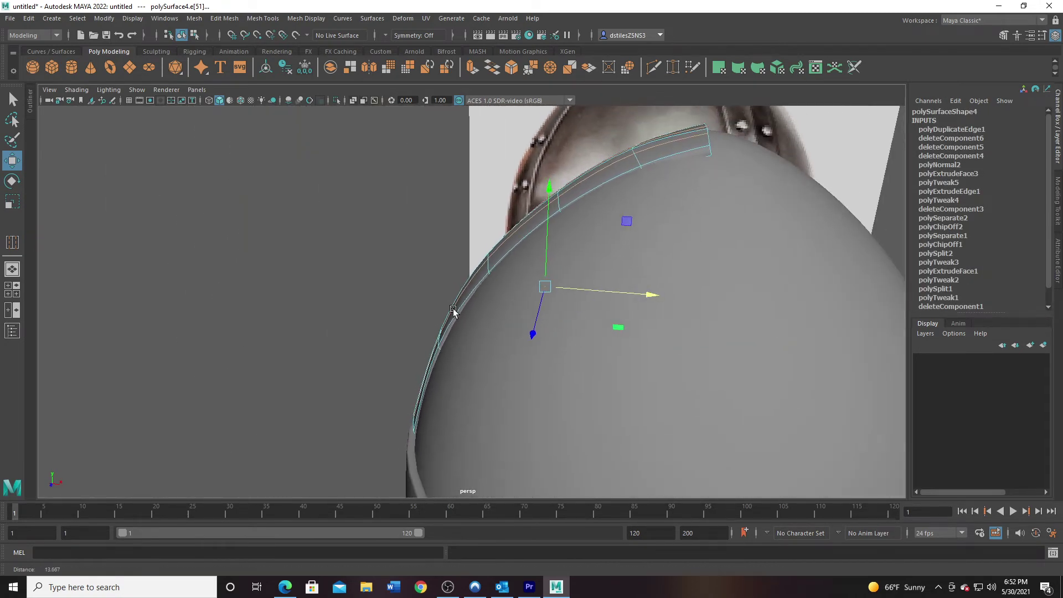
left_click_drag(453, 309, 449, 307, "alt")
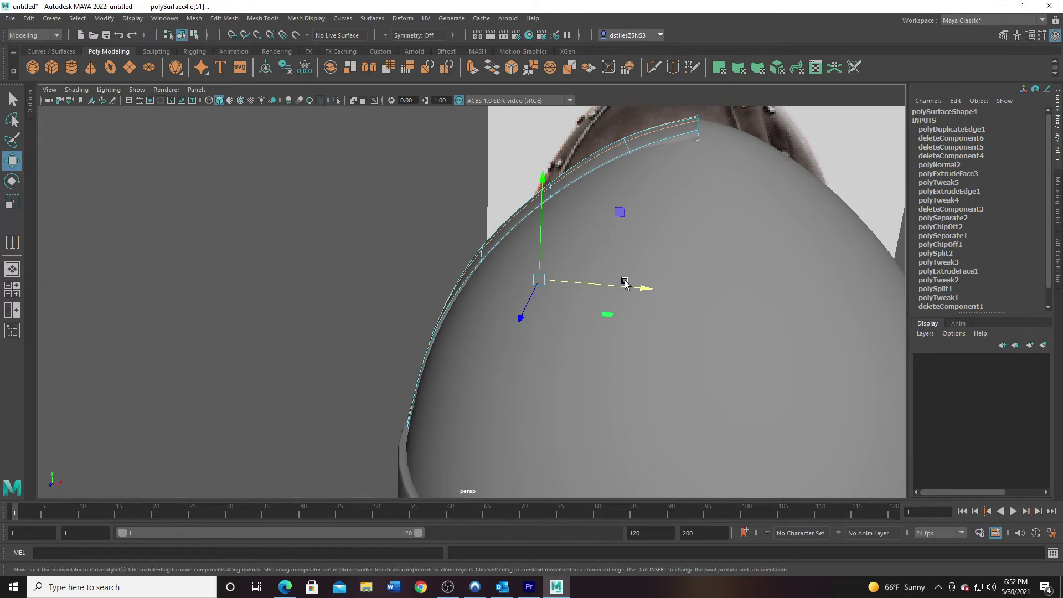
left_click_drag(626, 283, 628, 335)
Step: Select the row of vertices at the strip's apex end and scale it slightly along X
right_click_drag(693, 276, 648, 261)
left_click_drag(692, 212, 791, 367)
key("r")
left_click_drag(836, 281, 833, 284)
left_click_drag(731, 282, 731, 282)
key("w")
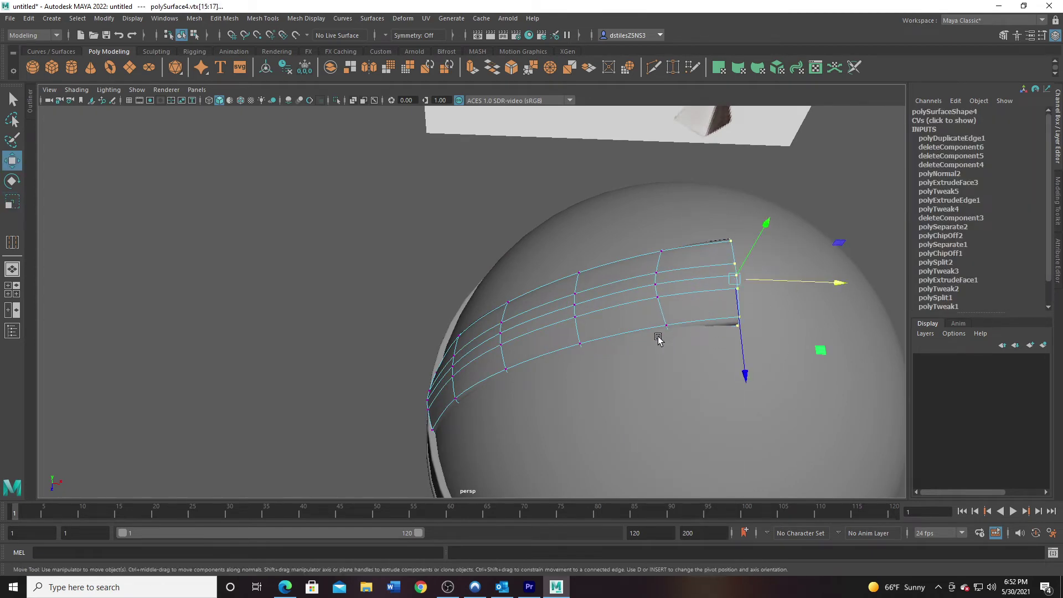
Step: Move the cross row of vertices partway up the strip along X to follow the dome's curve
right_click_drag(657, 337, 548, 339, "alt")
left_click_drag(549, 339, 610, 287, "alt")
right_click_drag(610, 287, 582, 382, "alt")
left_click_drag(583, 383, 516, 398, "alt")
left_click_drag(546, 449, 436, 334)
right_click_drag(453, 296, 452, 254)
right_click_drag(479, 313, 437, 283)
left_click_drag(398, 332, 431, 257, "alt")
left_click_drag(514, 278, 603, 273)
left_click_drag(422, 335, 460, 367, "alt")
left_click_drag(531, 347, 535, 345)
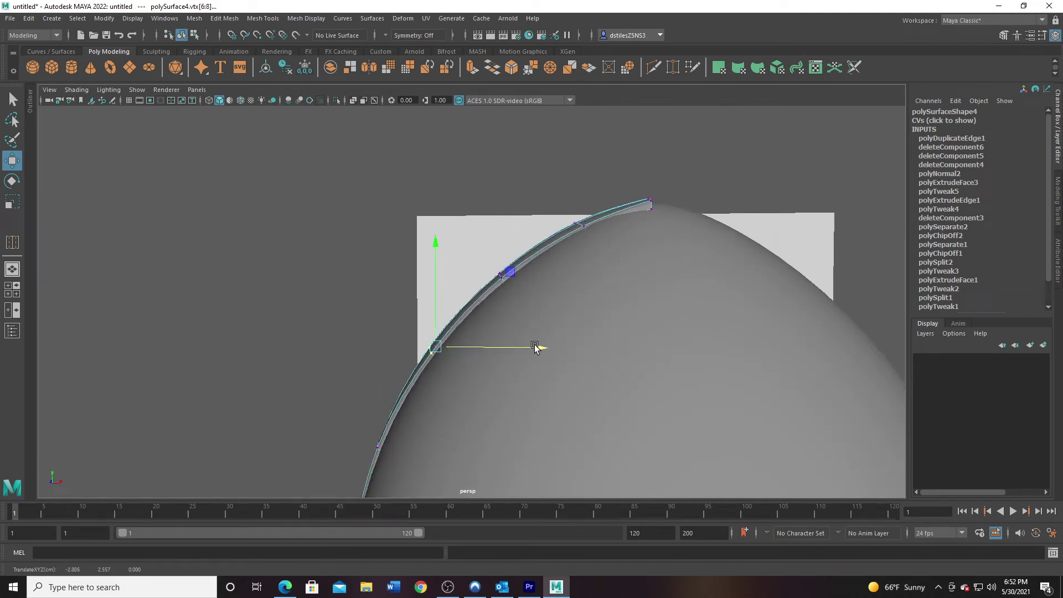
Step: Raise the strip's apex-end vertex row and the row beside it slightly along Y, and return to object mode
left_click_drag(556, 198, 599, 254)
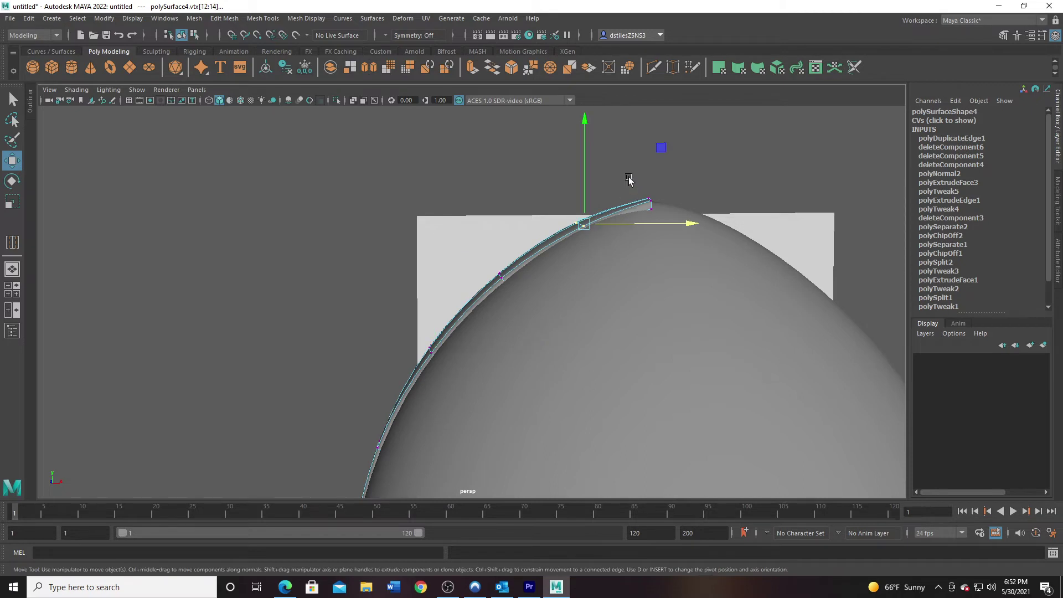
left_click_drag(629, 180, 673, 236)
left_click_drag(651, 138, 650, 136)
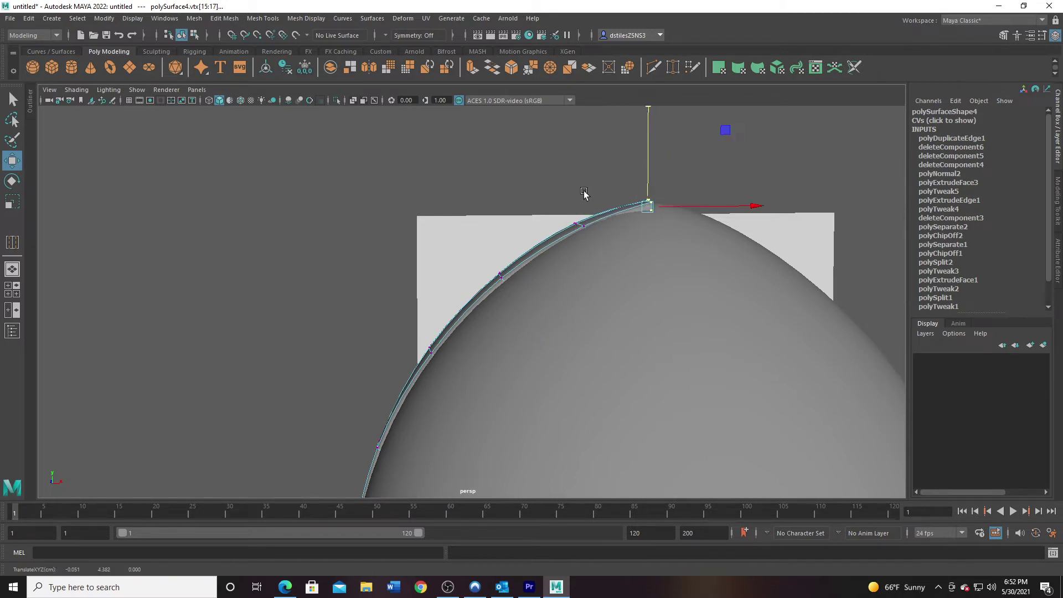
left_click_drag(537, 194, 608, 243)
left_click_drag(585, 203, 584, 199)
scroll(541, 291, "down", 1)
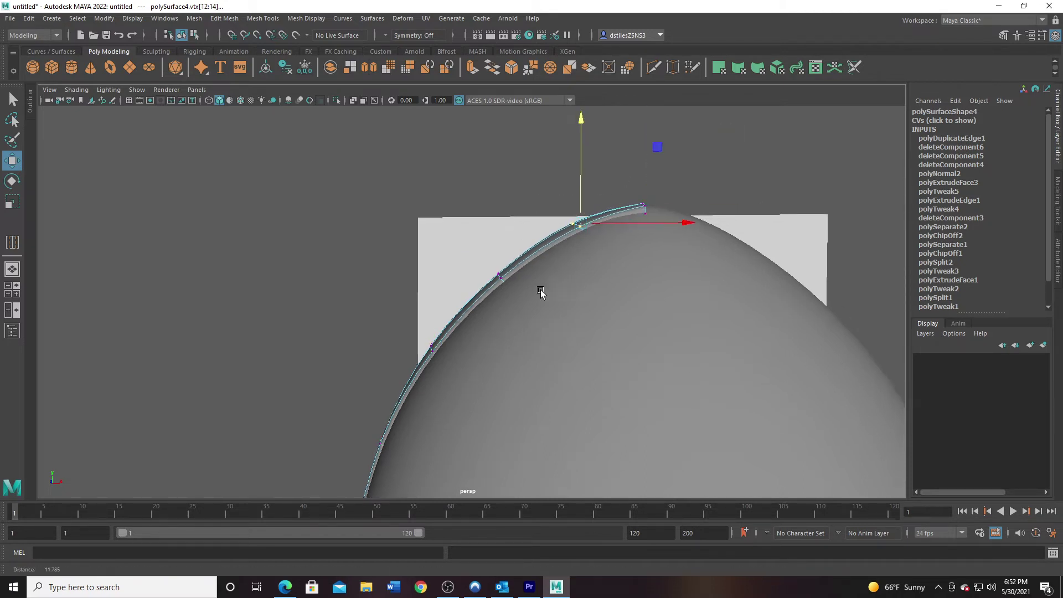
left_click_drag(541, 291, 574, 320, "alt")
middle_click_drag(424, 361, 439, 337, "alt")
left_click_drag(439, 337, 483, 326, "alt")
right_click_drag(492, 283, 546, 265)
left_click(657, 308)
left_click_drag(657, 308, 491, 365, "alt")
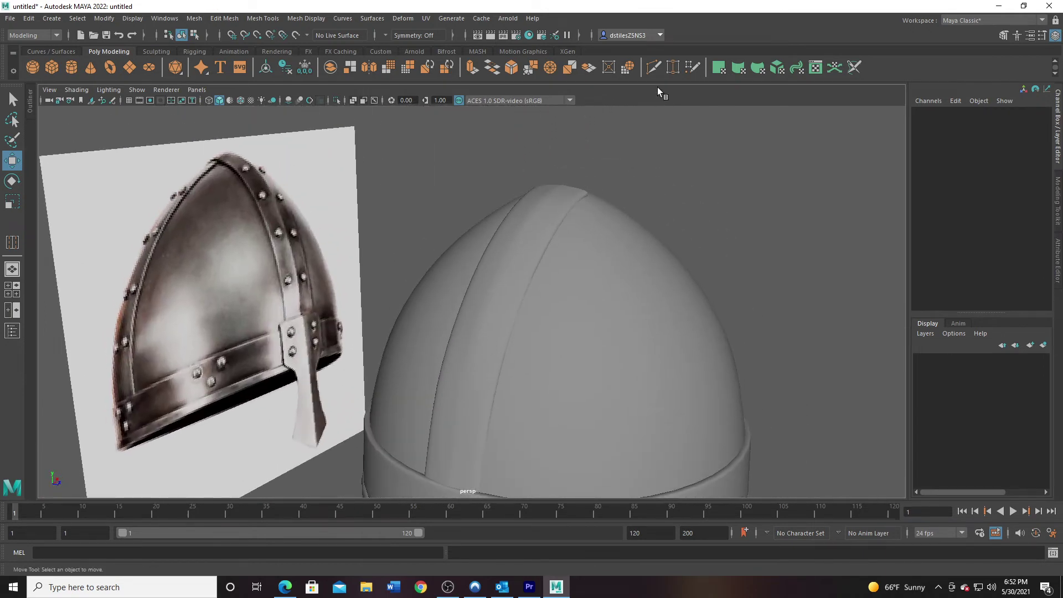
Step: Insert supporting edge loops close to both long sides of the strip with Multi-Cut, and return to object mode
left_click(652, 69)
left_click_drag(539, 289, 512, 295, "alt")
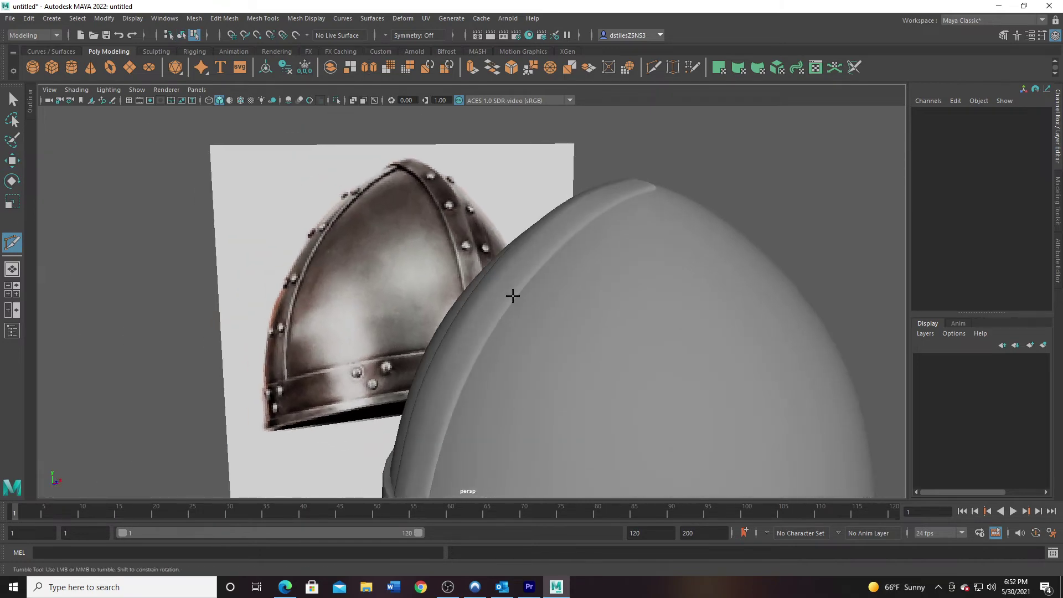
key("q")
left_click(511, 285)
right_click_drag(515, 292, 565, 266)
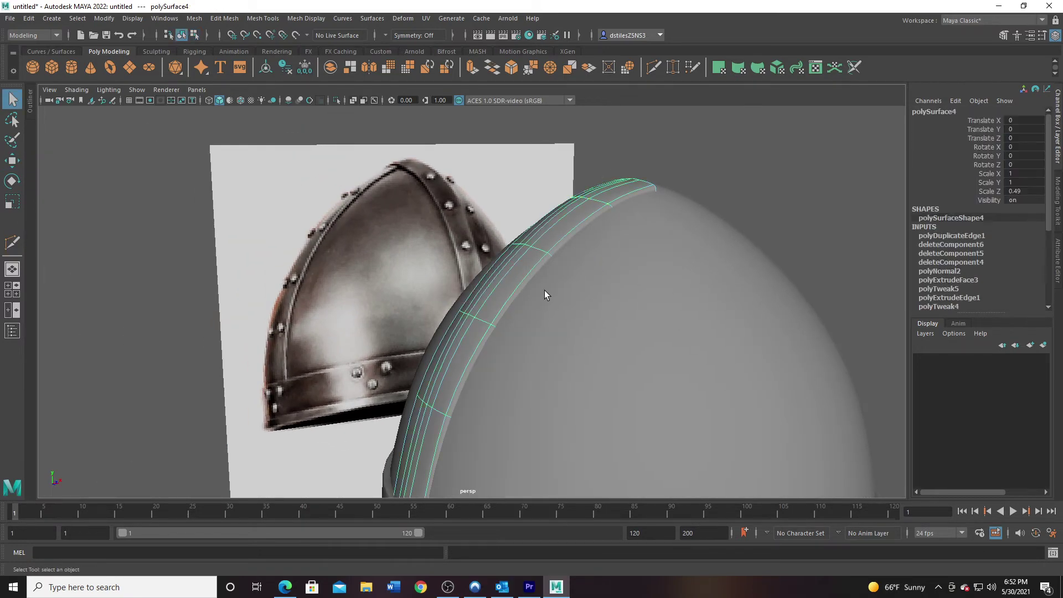
key("ctrl+shift+x")
scroll(494, 319, "up", 2)
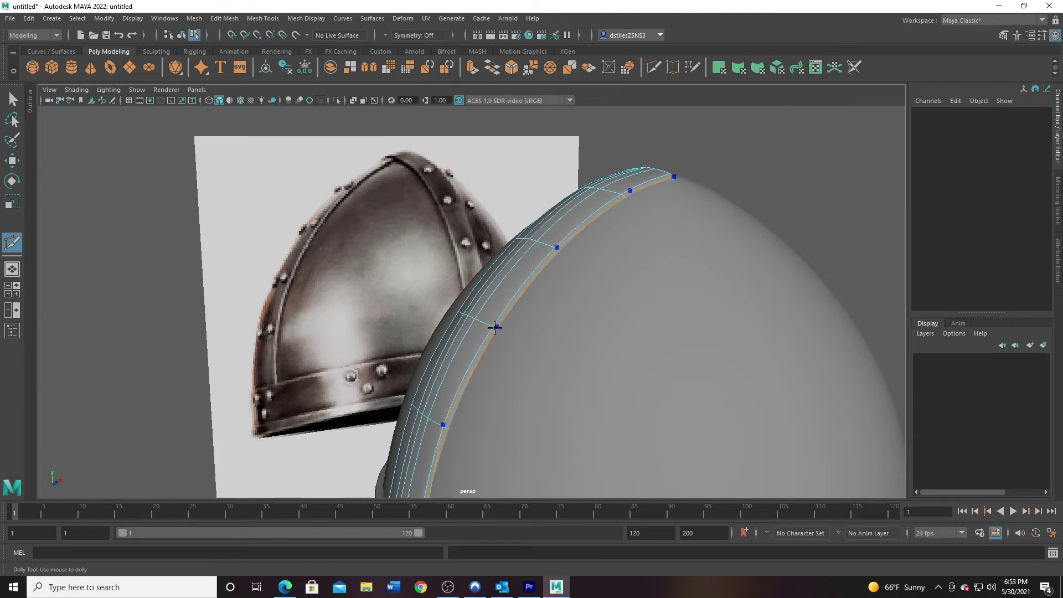
mouse_move(495, 328)
left_mouse_down("alt")
mouse_move(510, 350)
mouse_move(535, 332)
mouse_move(600, 357)
mouse_move(503, 330)
left_mouse_up("alt")
key("q")
right_click_drag(496, 282, 568, 262)
left_click(582, 324)
Step: Mirror the strip over the dome across the world X axis with direction + and Merge border
left_click_drag(582, 323, 537, 282, "alt")
mouse_move(537, 282)
right_mouse_down()
mouse_move(593, 257)
mouse_move(551, 282)
right_mouse_up()
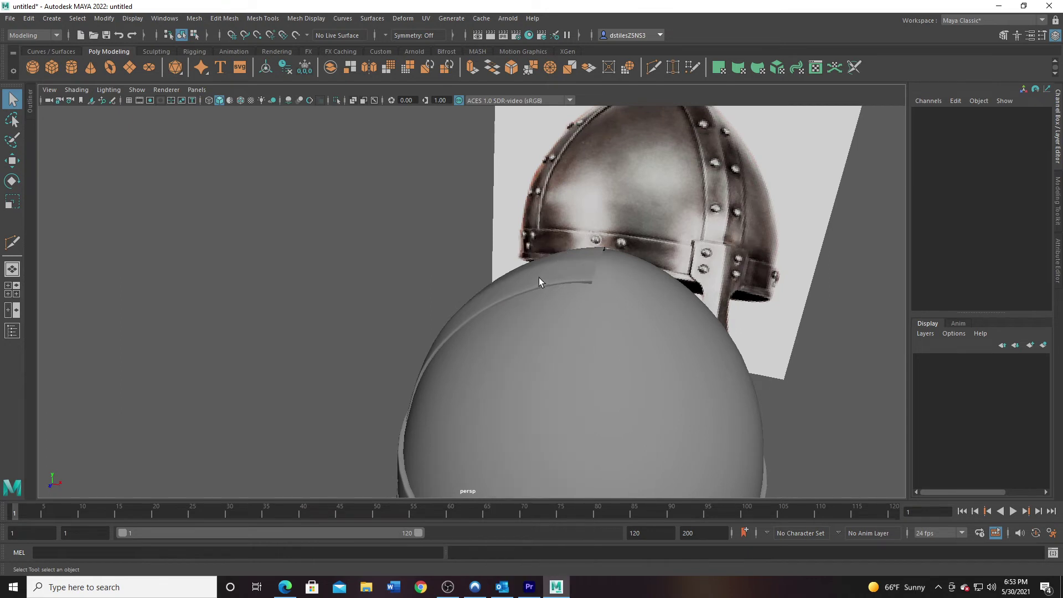
left_click(538, 281)
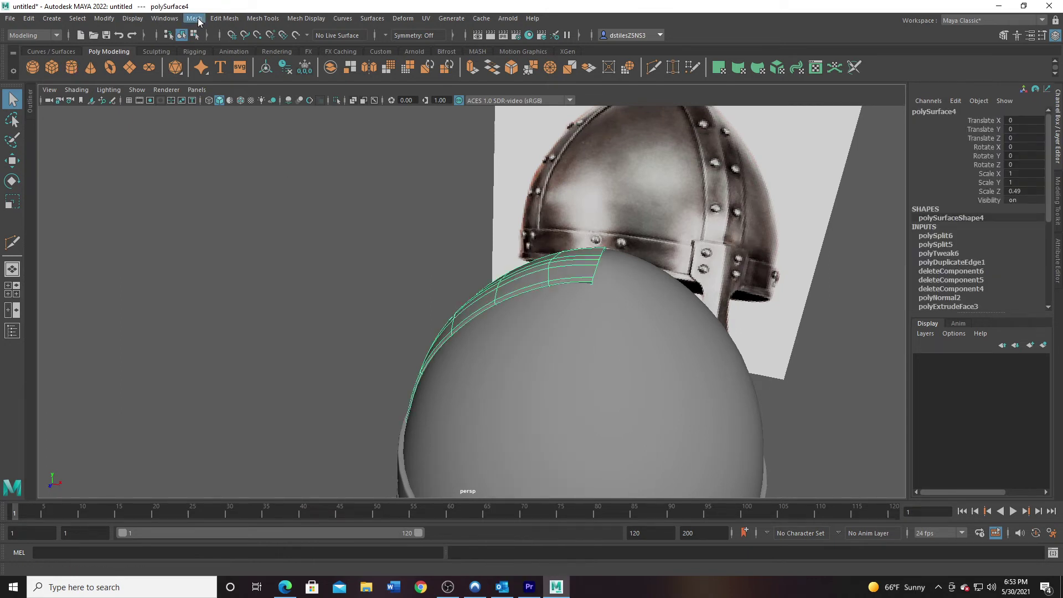
left_click(195, 18)
left_click(230, 189)
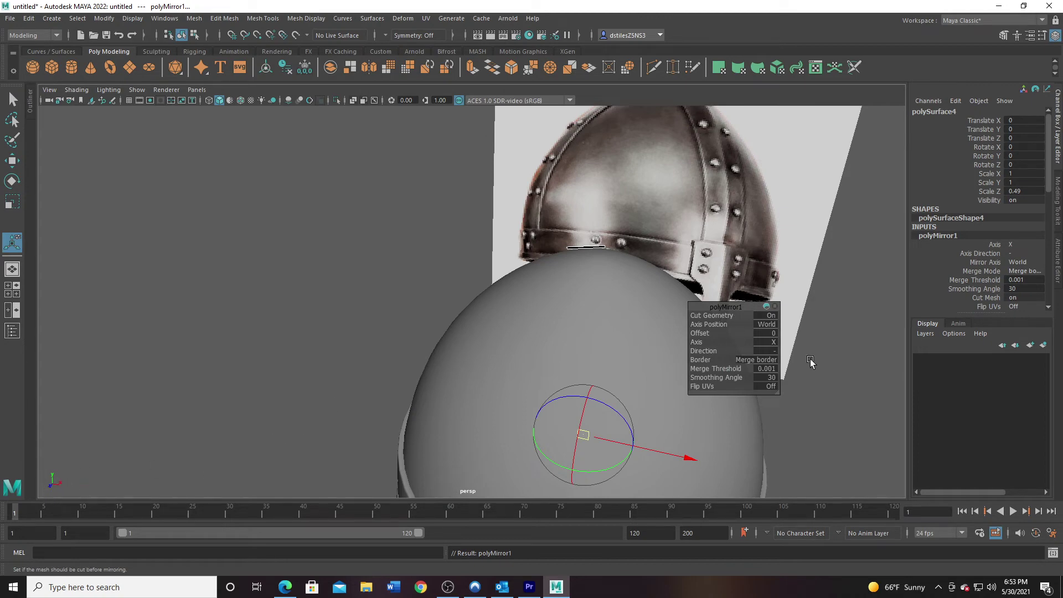
left_click(772, 350)
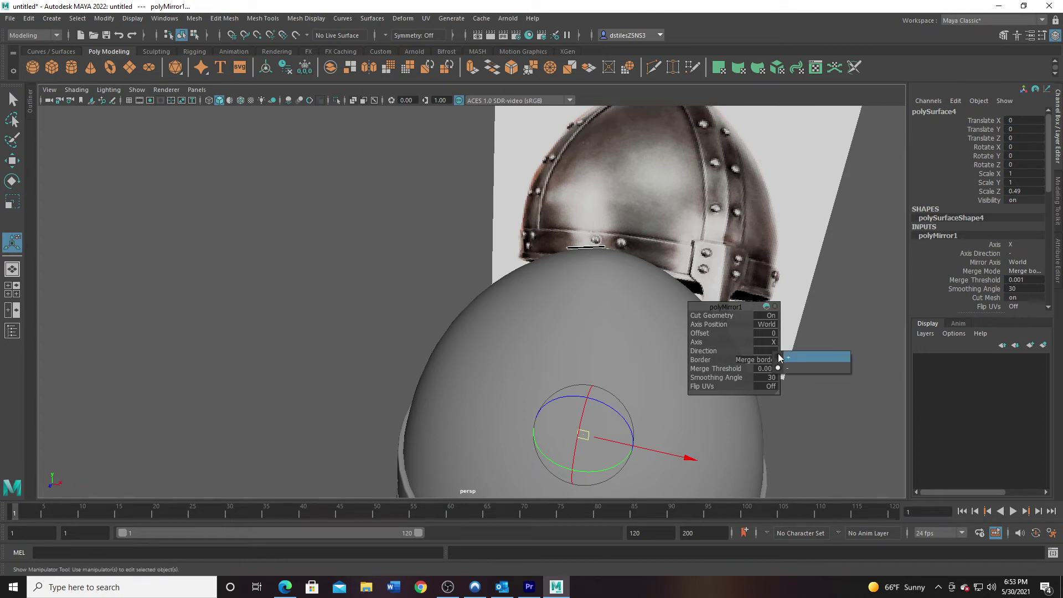
left_click(781, 357)
left_click_drag(490, 330, 465, 357, "alt")
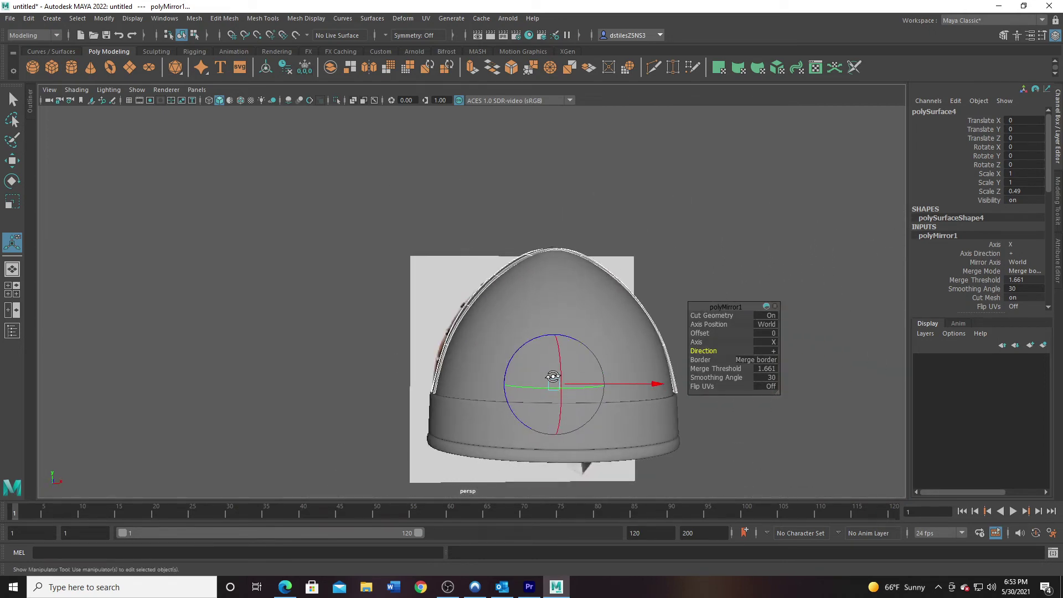
left_click_drag(553, 376, 536, 375, "alt")
Step: Select the mirrored strip and check it in the top view and against the reference image in the front view
key("space")
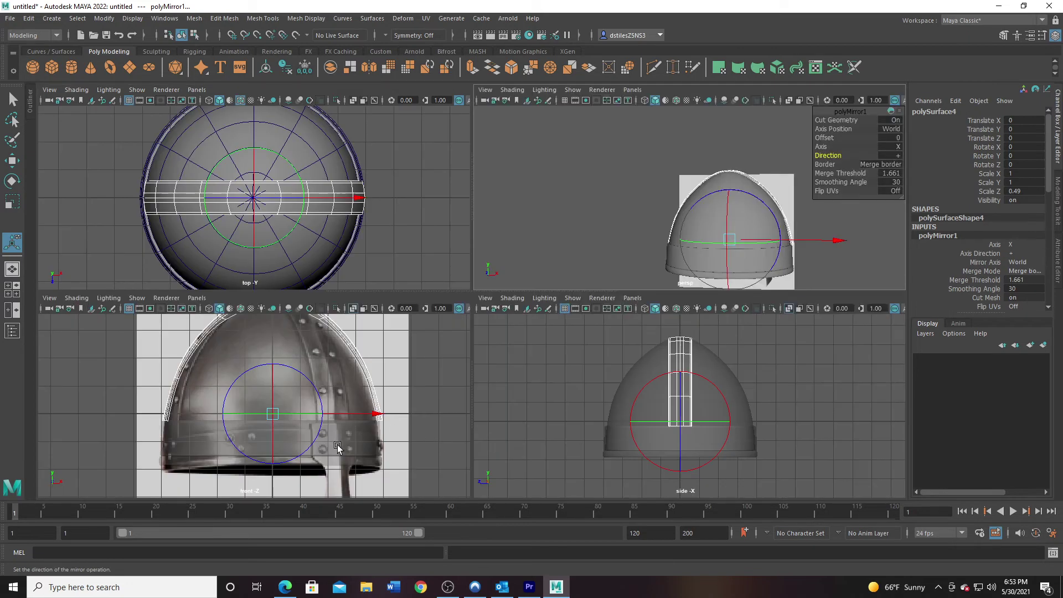
left_click(274, 342)
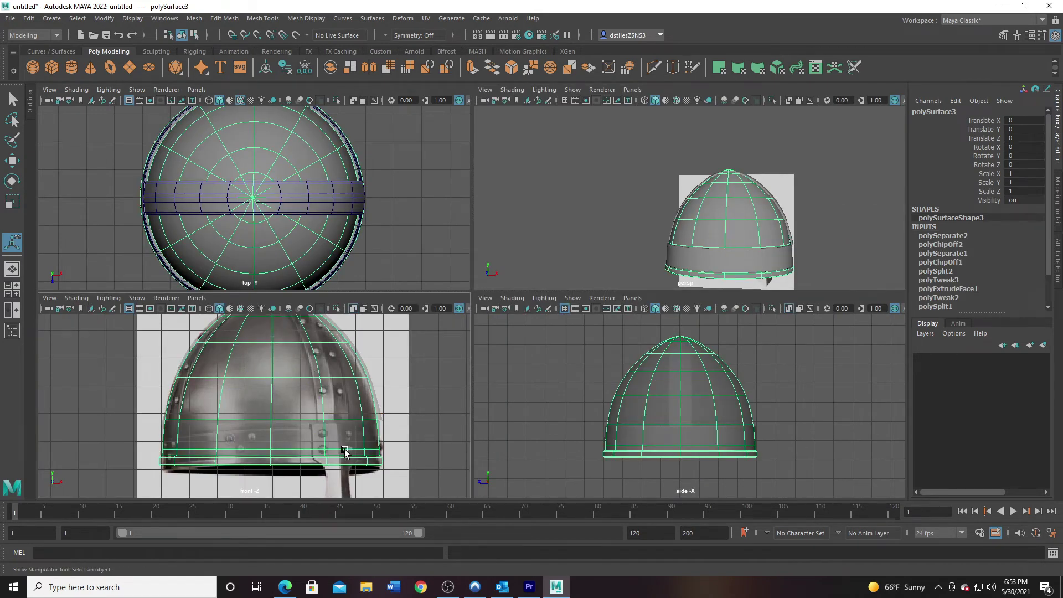
left_click(371, 381)
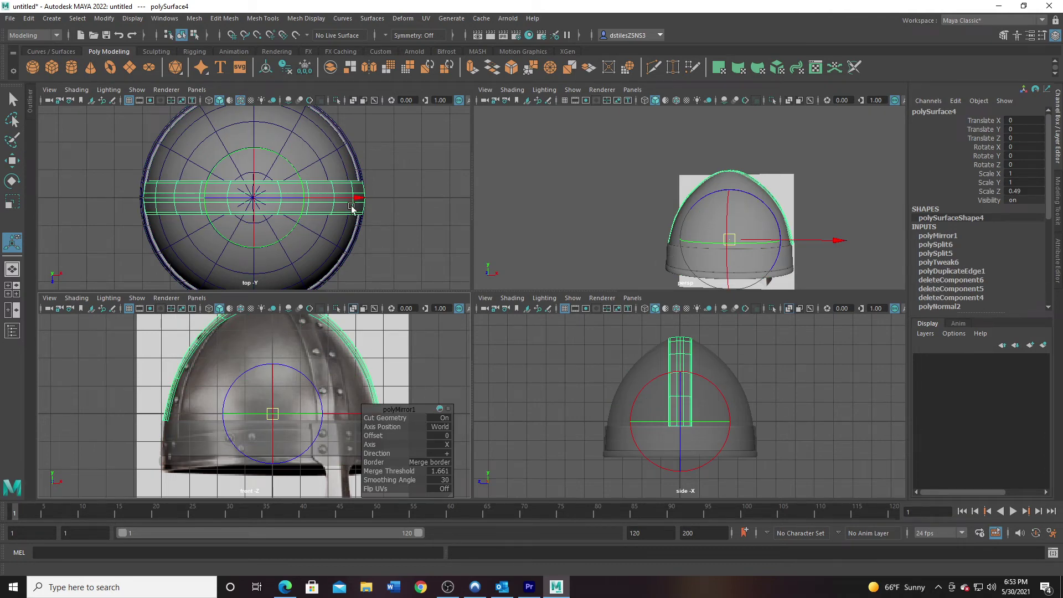
key("space")
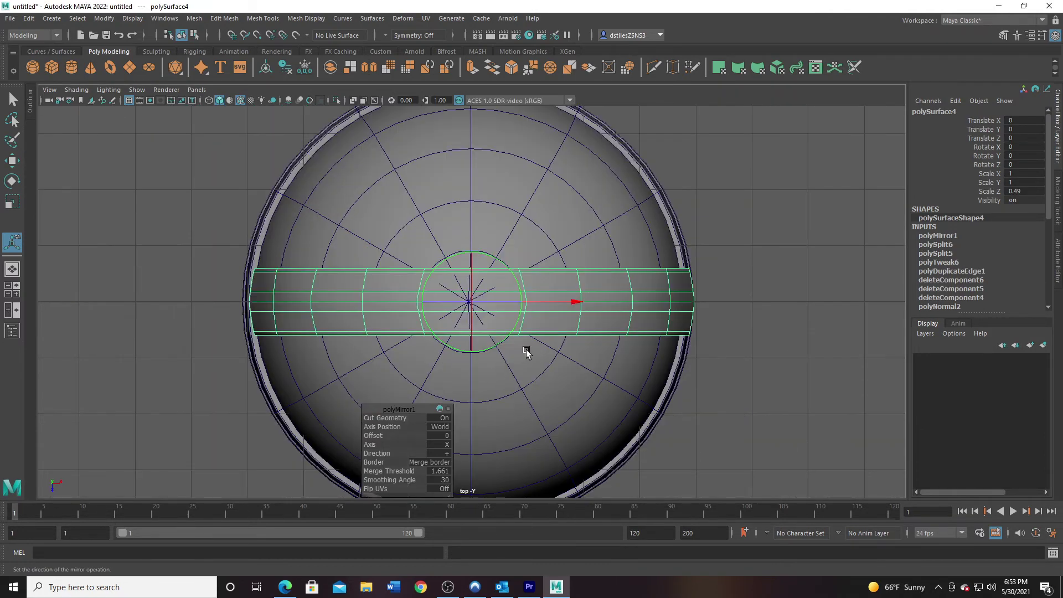
key("space")
key("space")
scroll(446, 339, "up", 5)
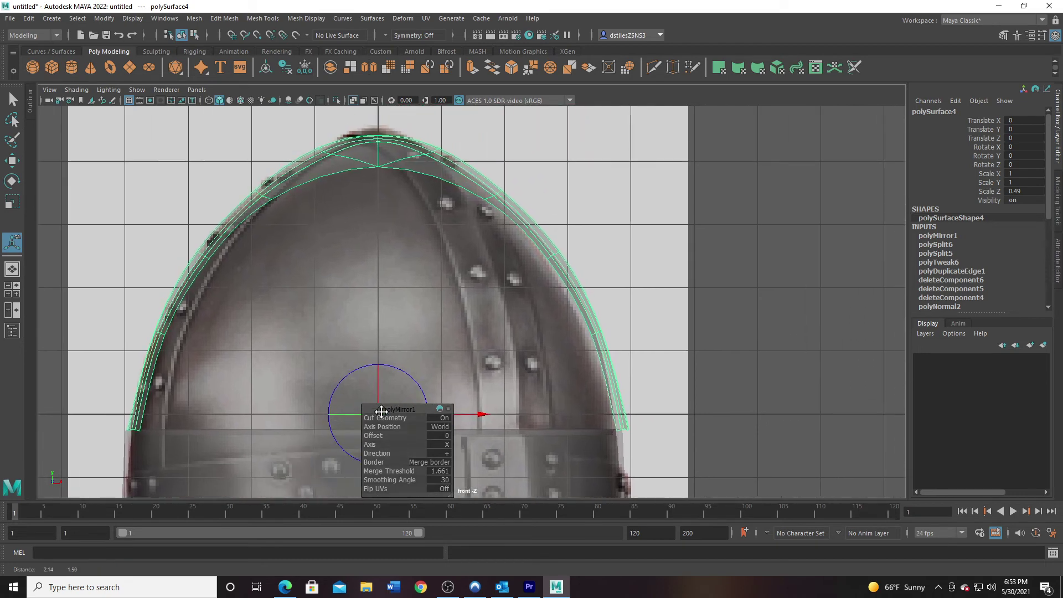
Step: Turn off X-ray in the front view and move the strip's +X lower-end vertices inward against the dome just above the band
middle_click_drag(382, 412, 378, 413, "alt")
left_click(352, 101)
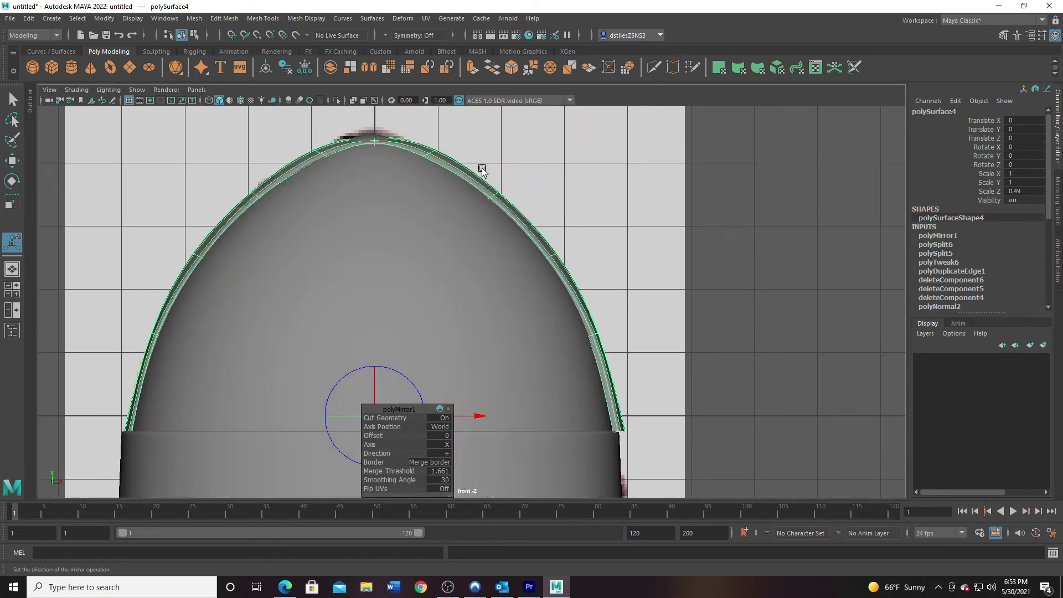
right_click_drag(577, 289, 502, 278)
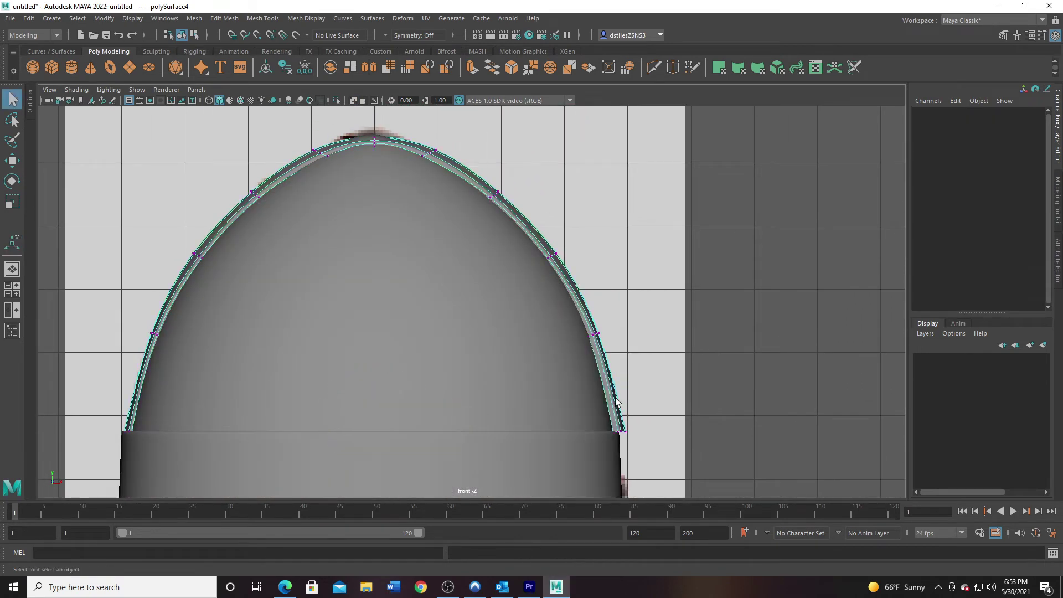
left_click_drag(583, 384, 713, 432)
key("w")
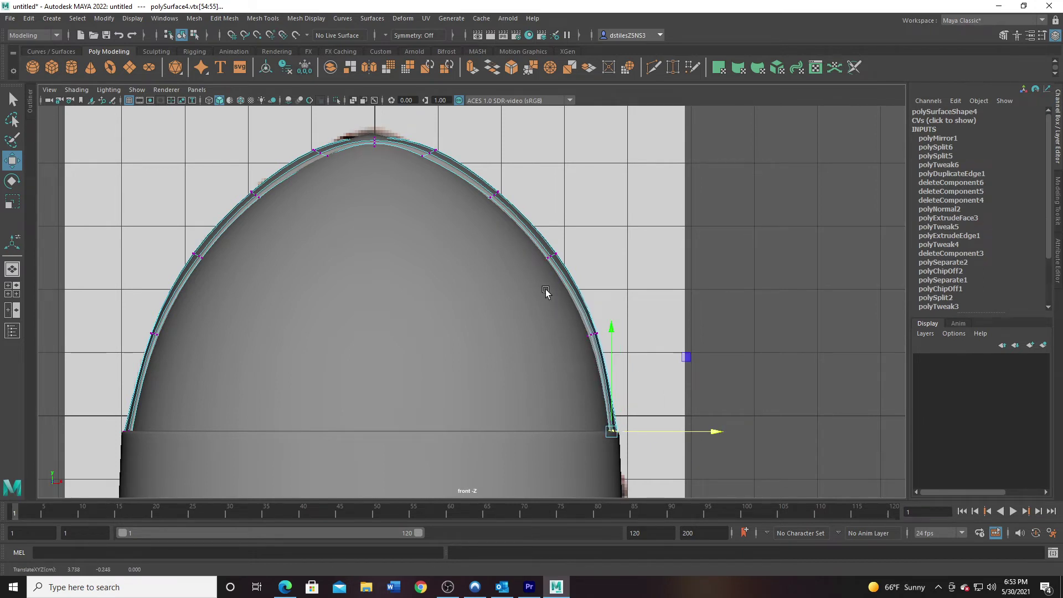
Step: Select the strip's apex vertex row and nudge it slightly along Y in the front view
middle_click_drag(440, 173, 537, 245, "alt")
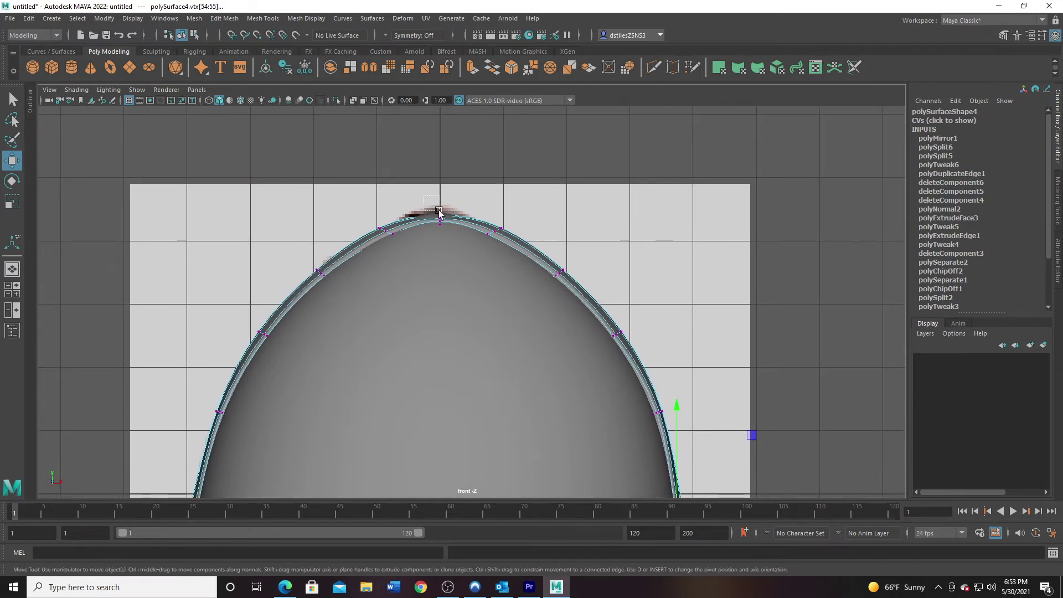
left_click_drag(439, 211, 439, 199)
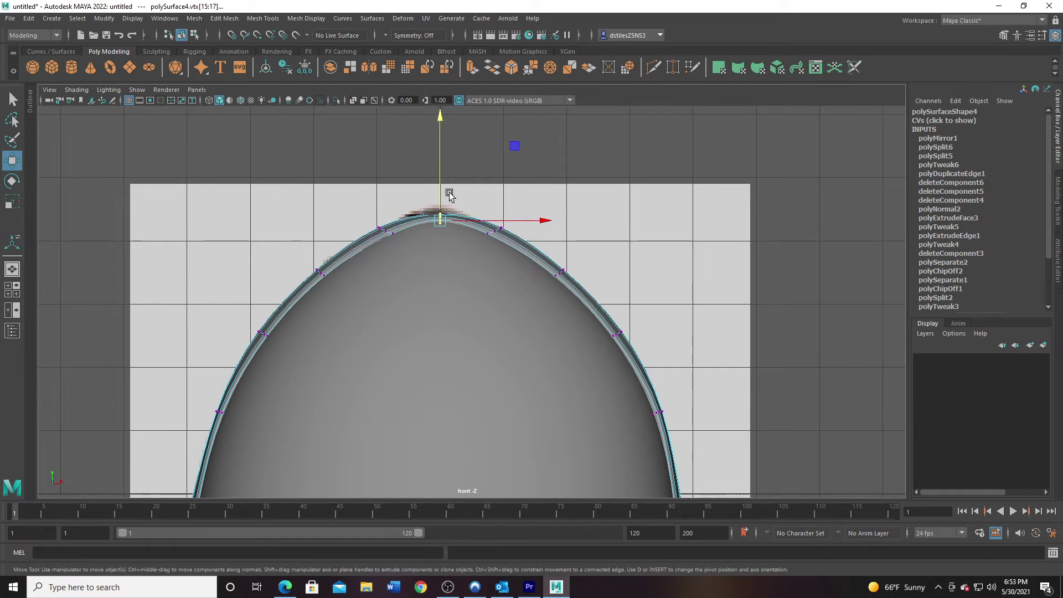
key("q")
scroll(593, 309, "up", 5)
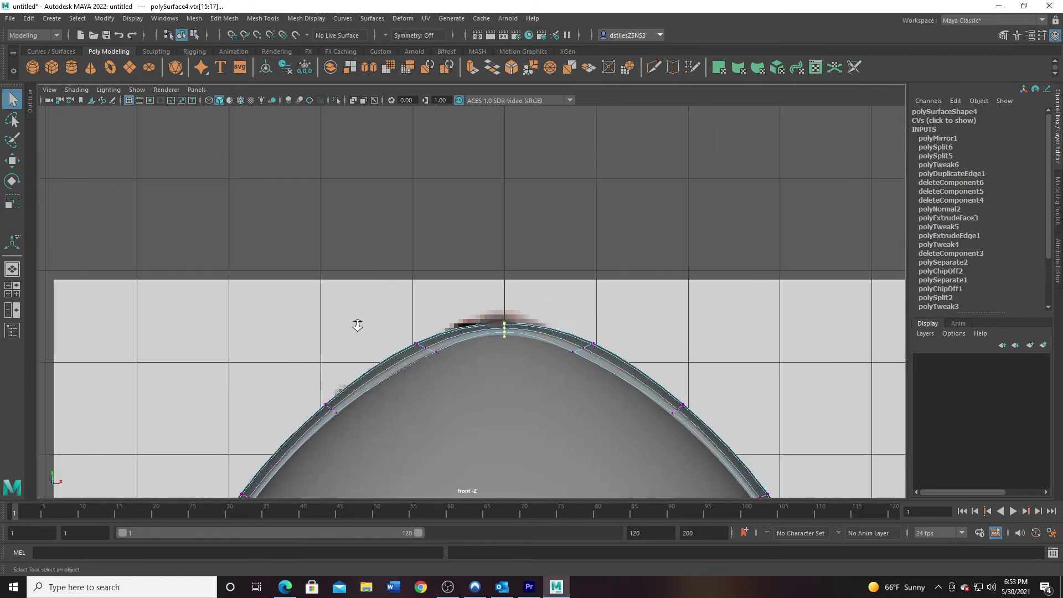
Step: Inspect the strip over the dome from several angles in the perspective view, and return to object mode
key("space")
key("space")
scroll(627, 284, "down", 1)
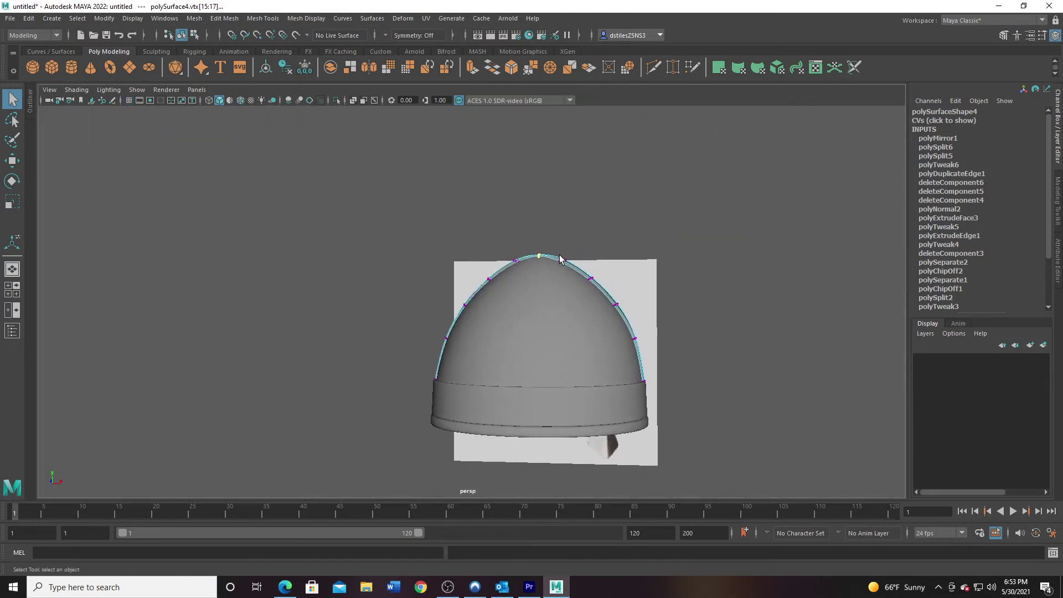
left_click_drag(560, 258, 583, 247, "alt")
scroll(543, 277, "up", 4)
right_click_drag(529, 231, 600, 292, "alt")
left_click_drag(600, 292, 604, 318, "alt")
right_click_drag(563, 143, 503, 261, "alt")
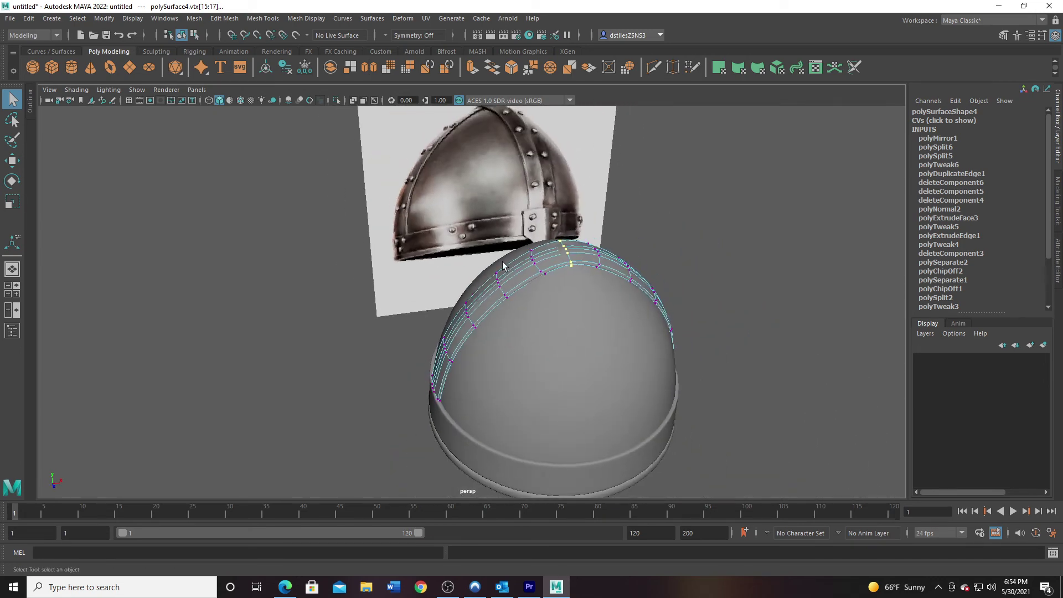
left_click_drag(503, 262, 506, 318, "alt")
right_click_drag(506, 317, 471, 322)
left_click_drag(471, 321, 551, 349, "alt")
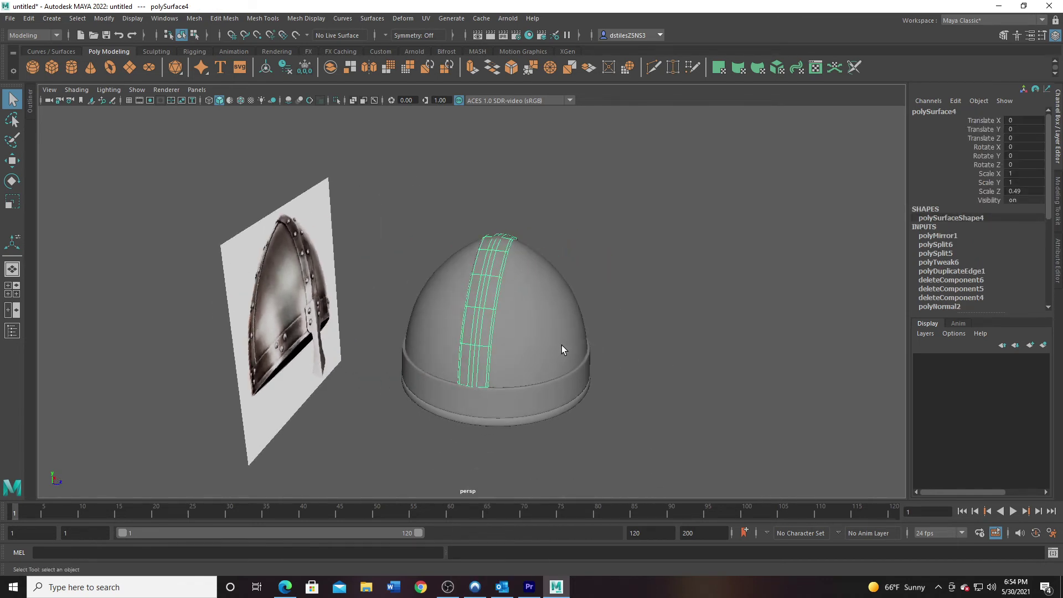
Step: Duplicate the mirrored strip
key("ctrl+d")
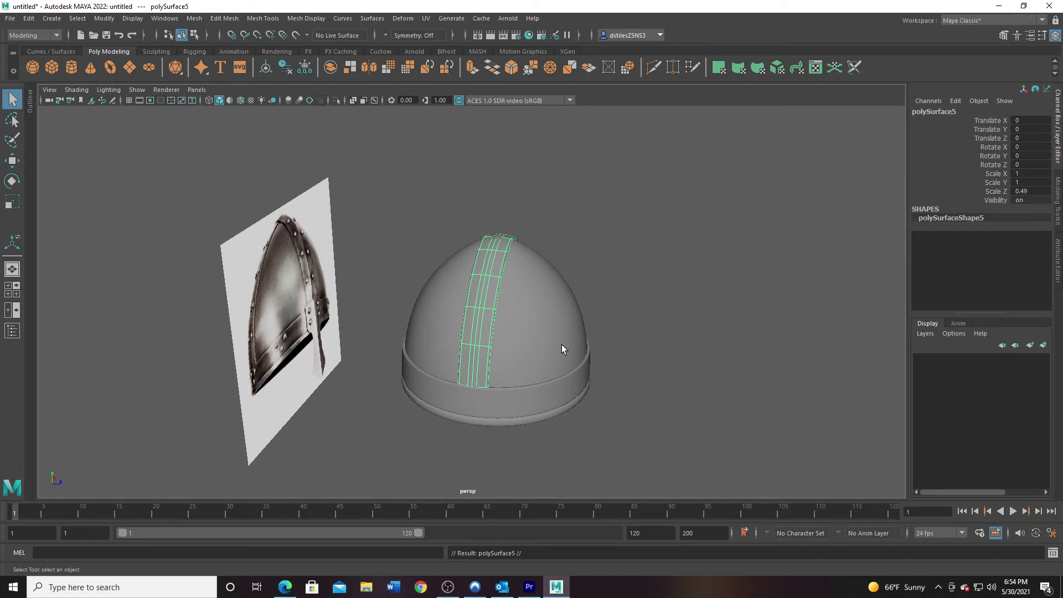
key("e")
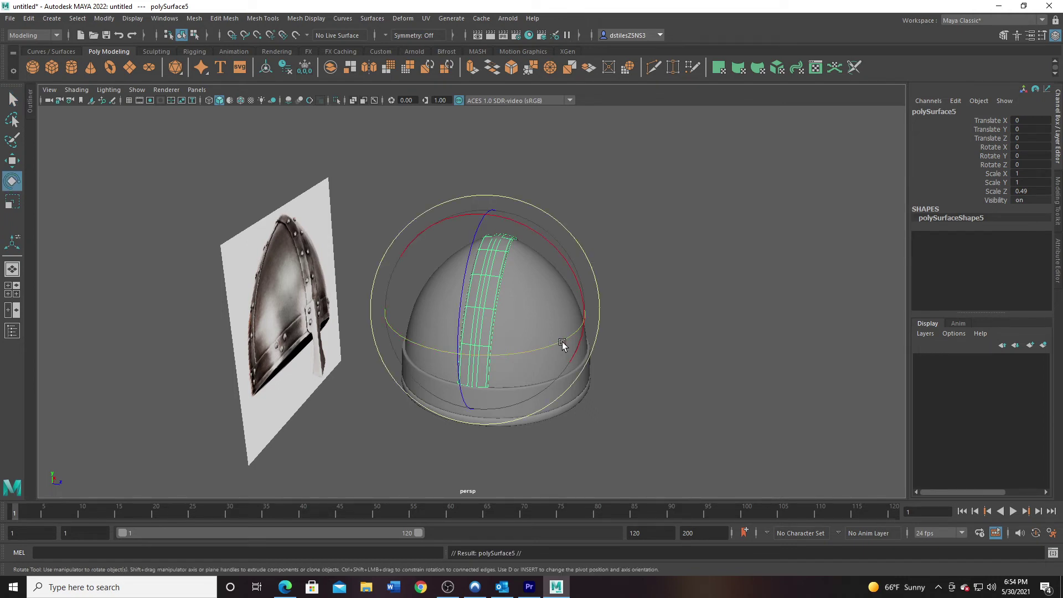
left_click_drag(562, 344, 505, 357)
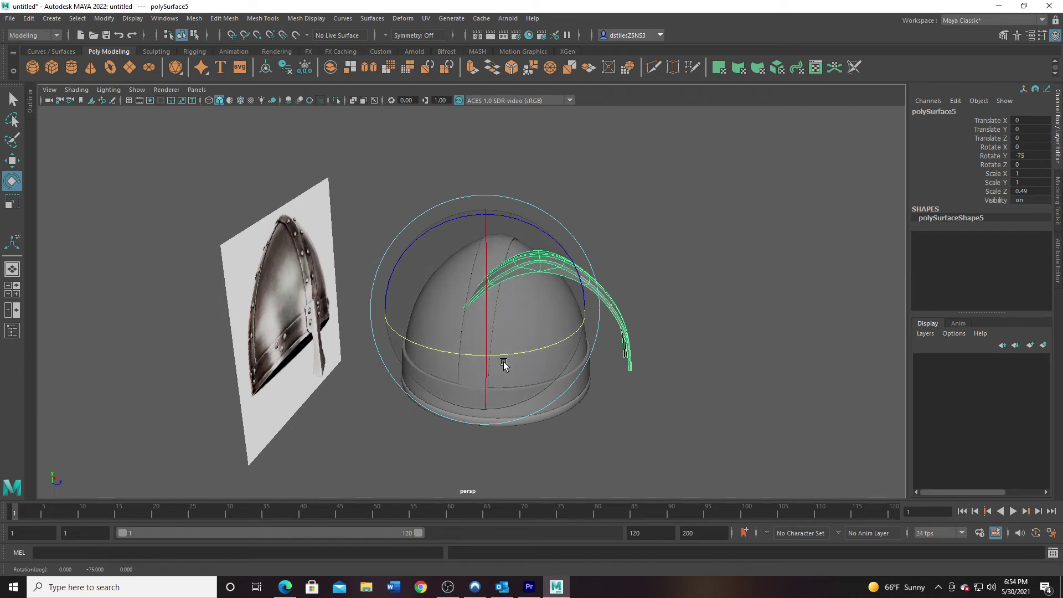
key("ctrl+z")
Step: Center the duplicated strip's pivot and rotate it to -90 around Y so it crosses the first strip
left_click(103, 18)
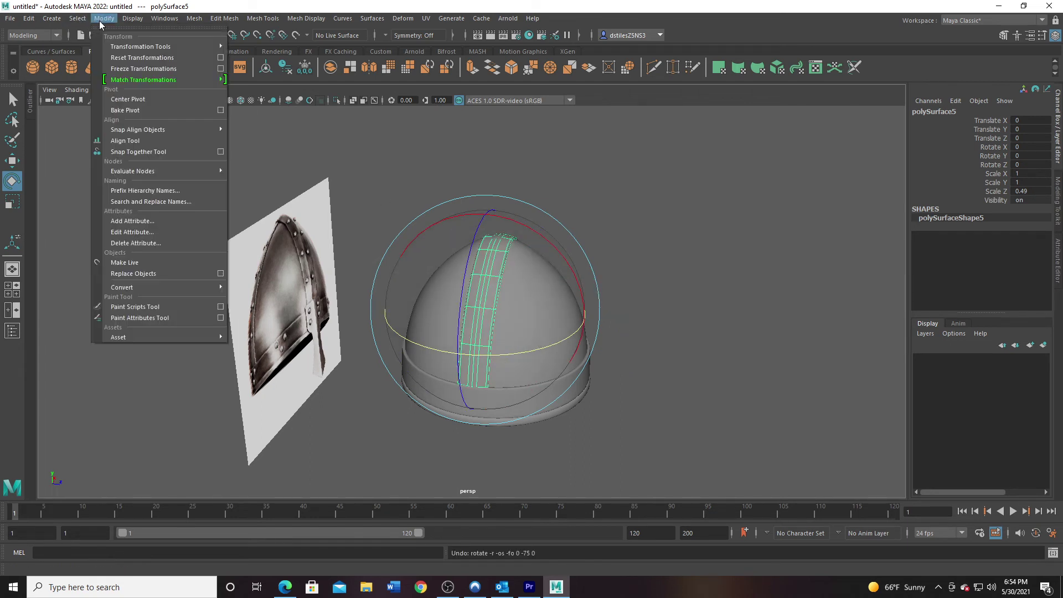
left_click(137, 98)
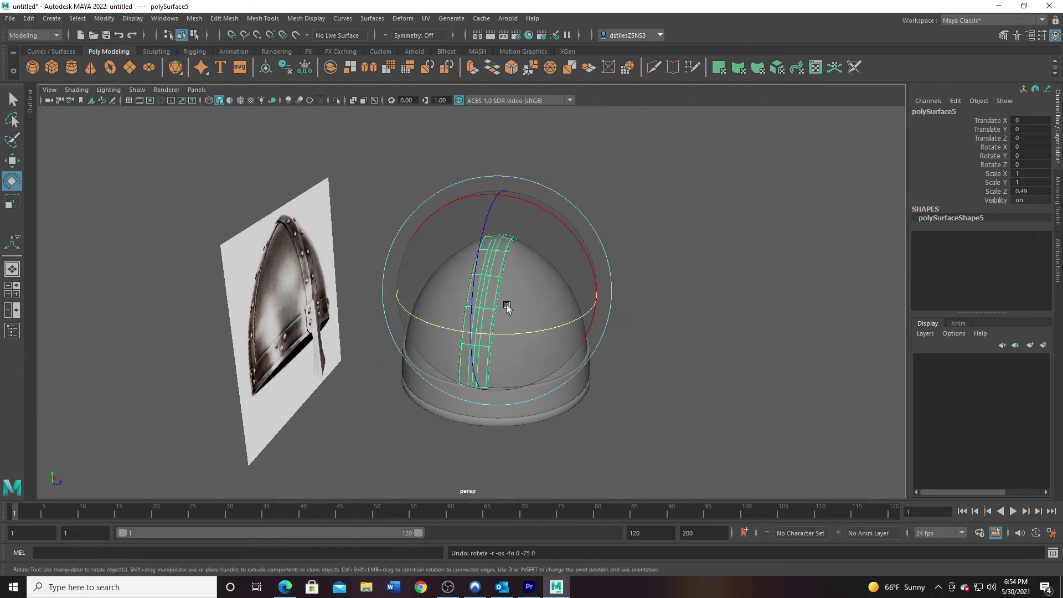
left_click_drag(521, 335, 456, 343)
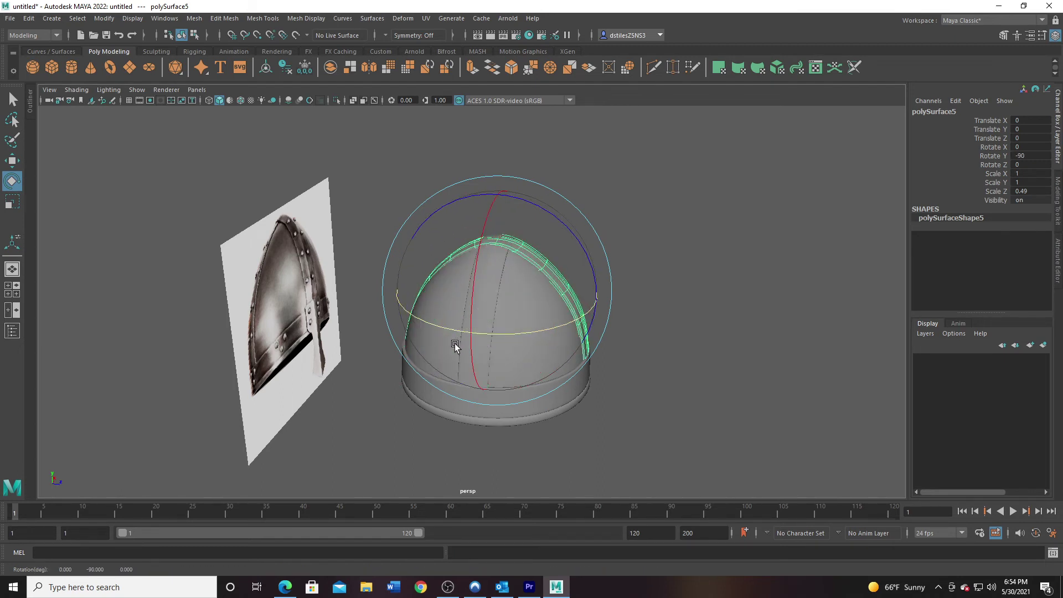
Step: Select the duplicated strip's apex vertex row and raise it along Y above the first strip
left_click(597, 354)
left_click_drag(597, 352, 523, 354, "alt")
left_click(550, 314)
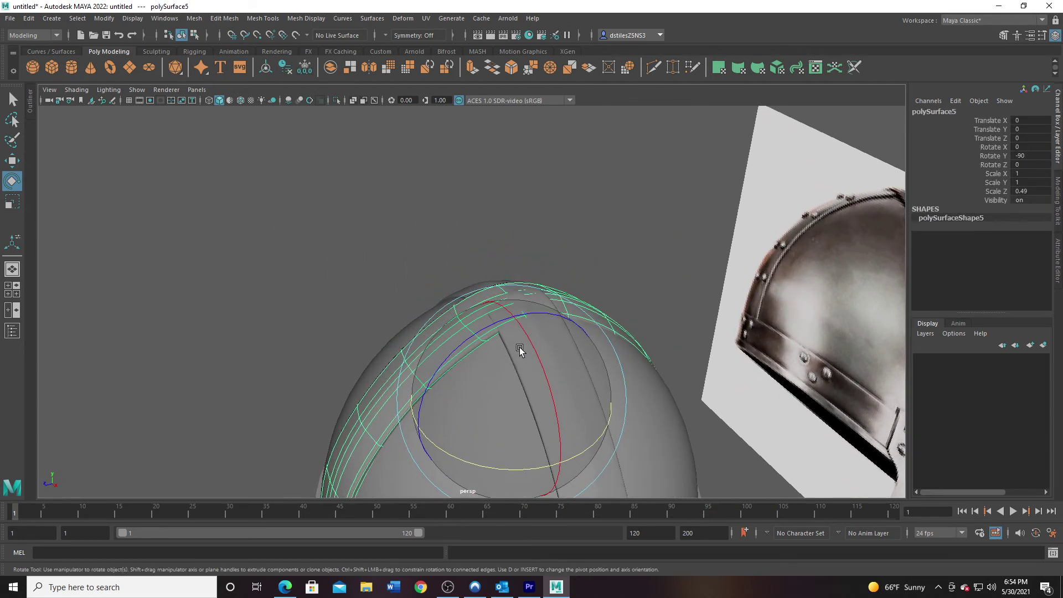
key("q")
left_click_drag(543, 304, 504, 297, "alt")
right_click_drag(513, 282, 454, 282)
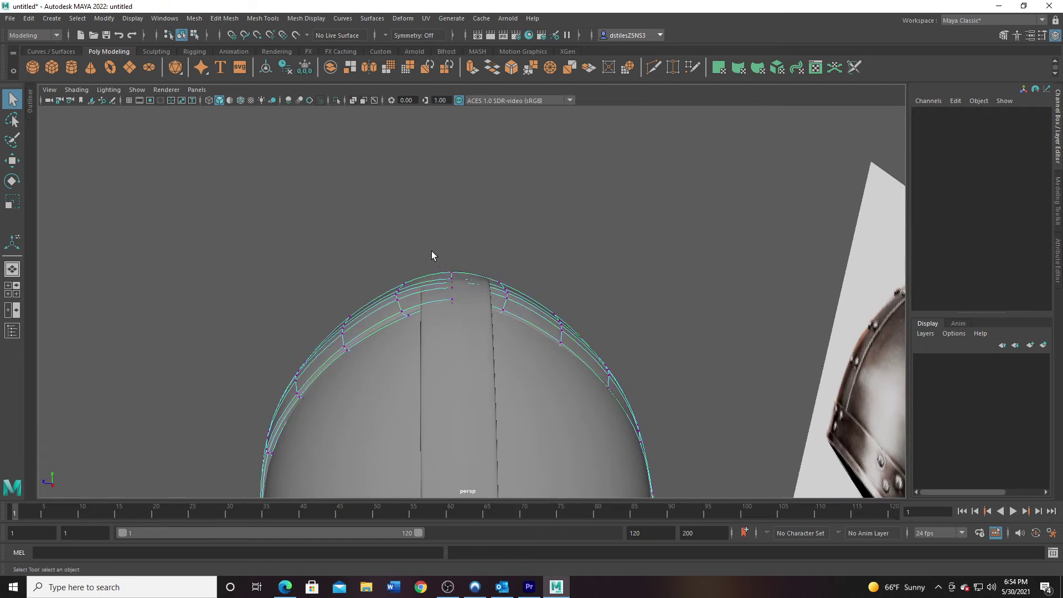
key("w")
left_click_drag(460, 315, 521, 276)
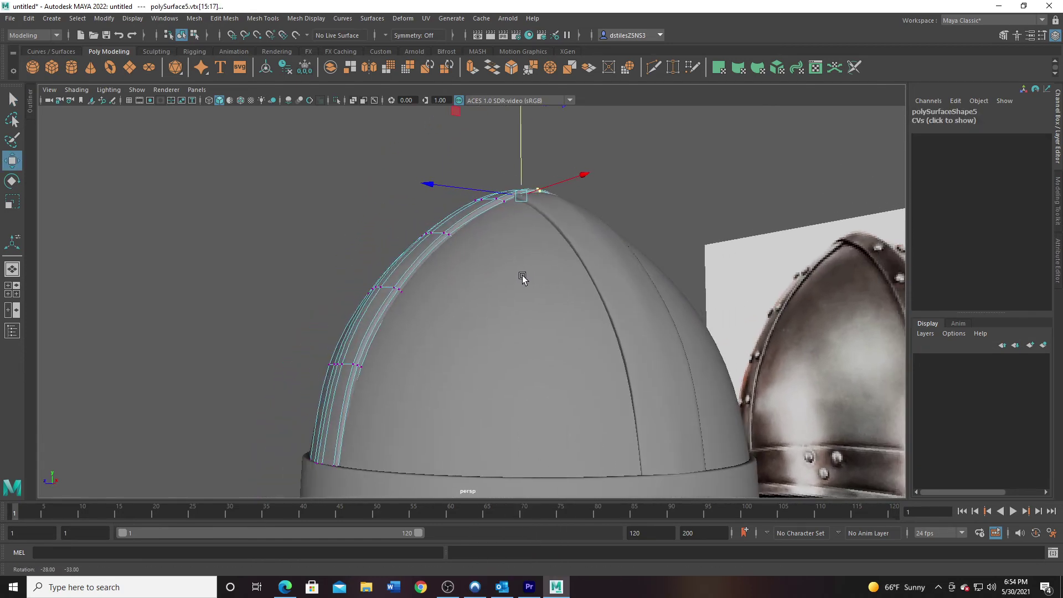
middle_click_drag(521, 276, 412, 354, "alt")
left_click_drag(412, 356, 286, 294, "alt")
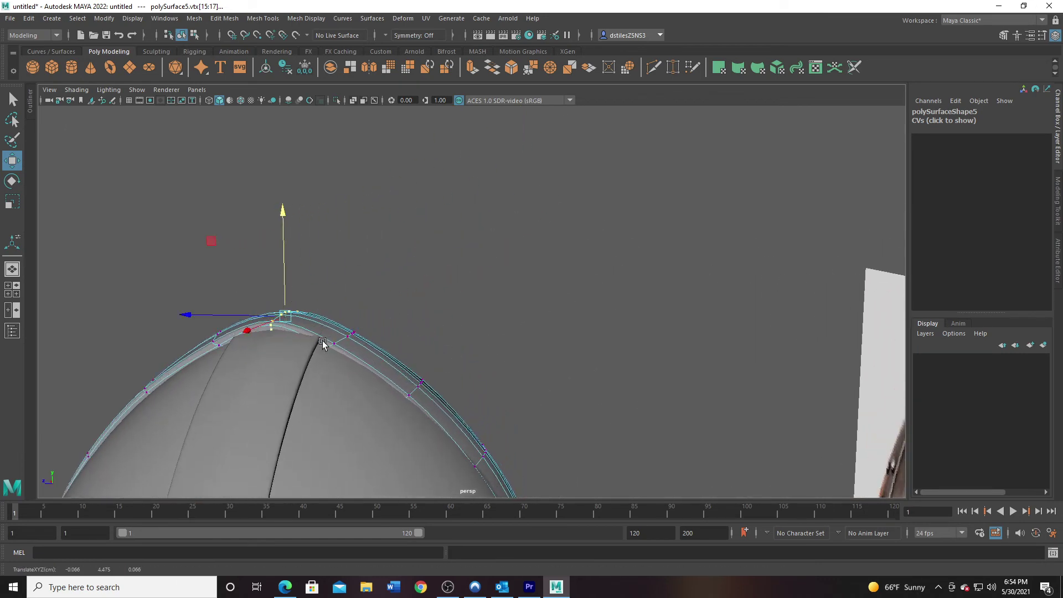
left_click_drag(322, 342, 301, 284, "alt")
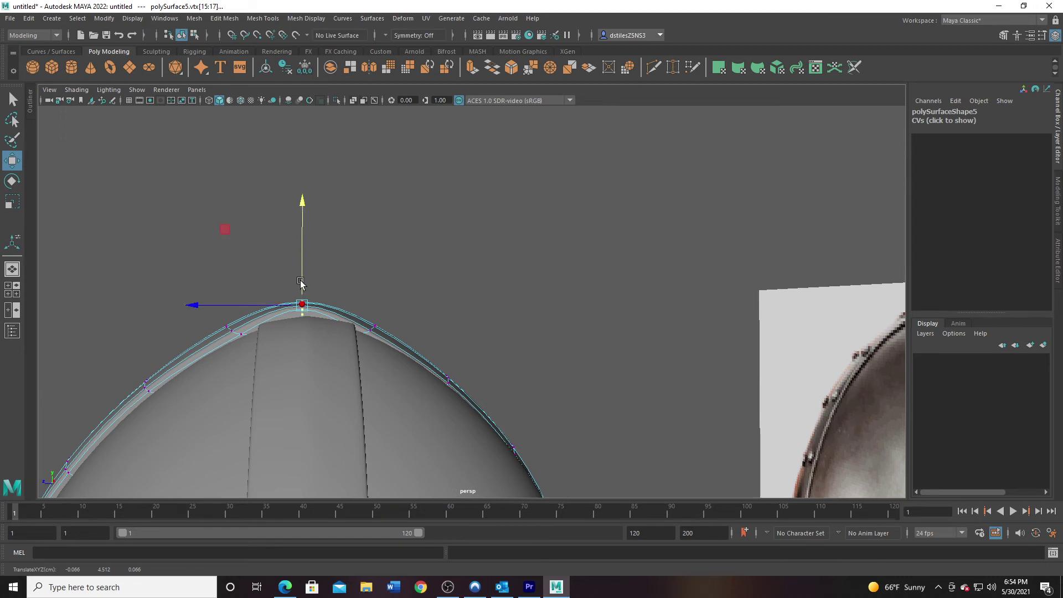
Step: Select the duplicated strip's lower apex vertices using X-ray and flatten them to one level along Y in the side view
left_click(354, 100)
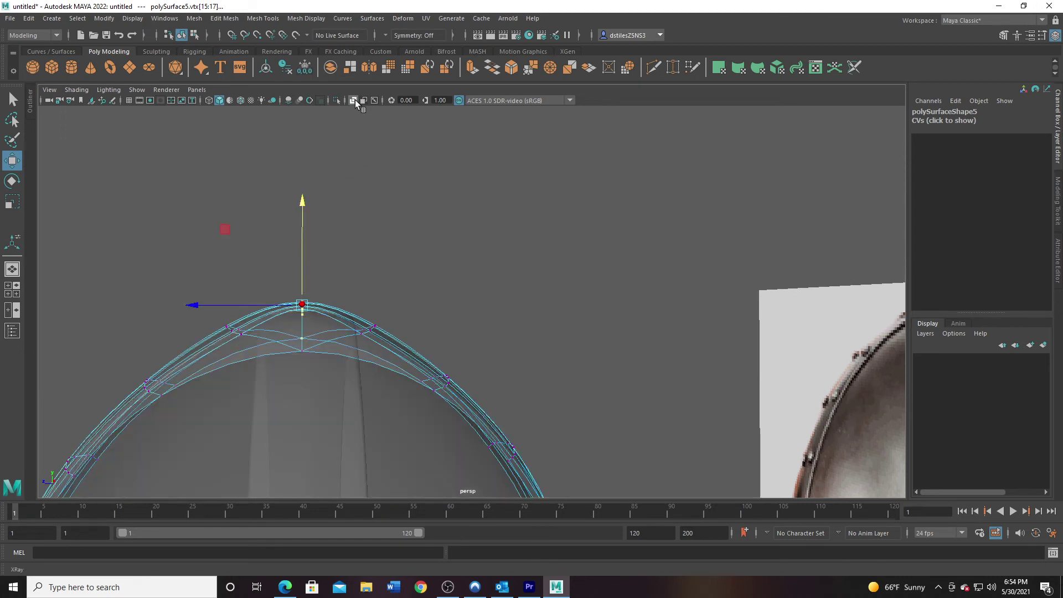
left_click(303, 353)
left_click_drag(303, 308, 588, 290)
left_click(354, 101)
right_click_drag(589, 290, 635, 305, "alt")
left_click_drag(656, 279, 613, 430, "alt")
key("space")
key("space")
scroll(550, 330, "up", 10)
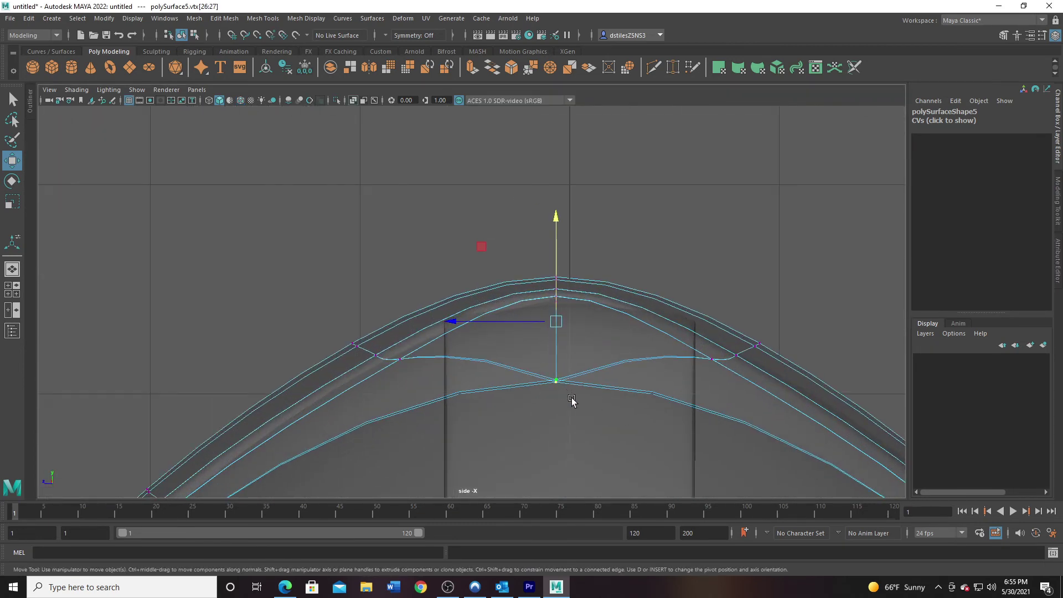
key("r")
left_click_drag(556, 221, 548, 412)
Step: Raise the lower apex vertices along Y in the side view and check the crossing in the perspective view
key("w")
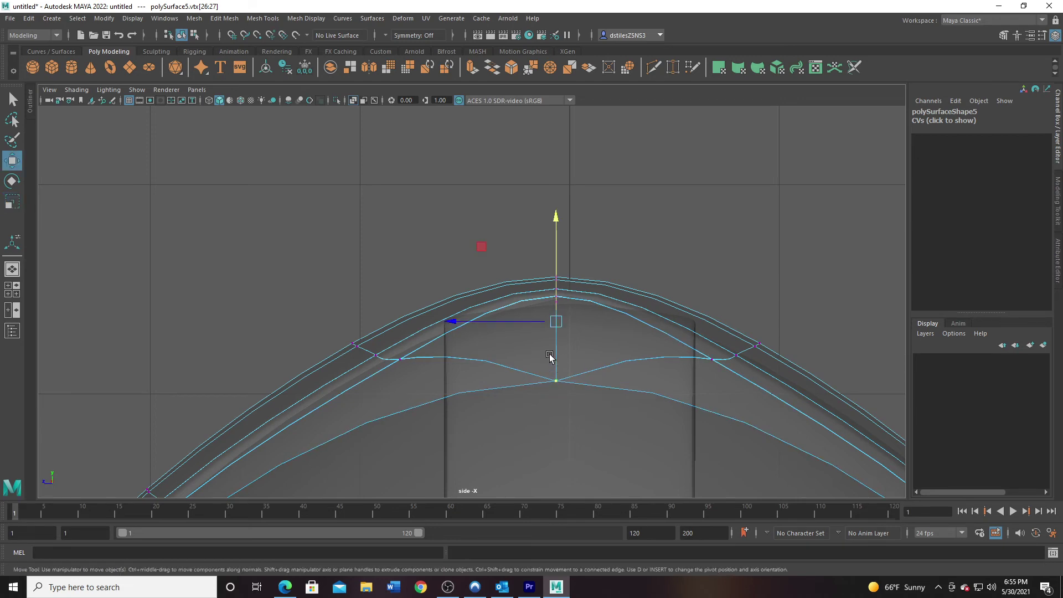
left_click_drag(554, 328, 475, 312)
key("space")
key("space")
left_click_drag(347, 399, 480, 396, "alt")
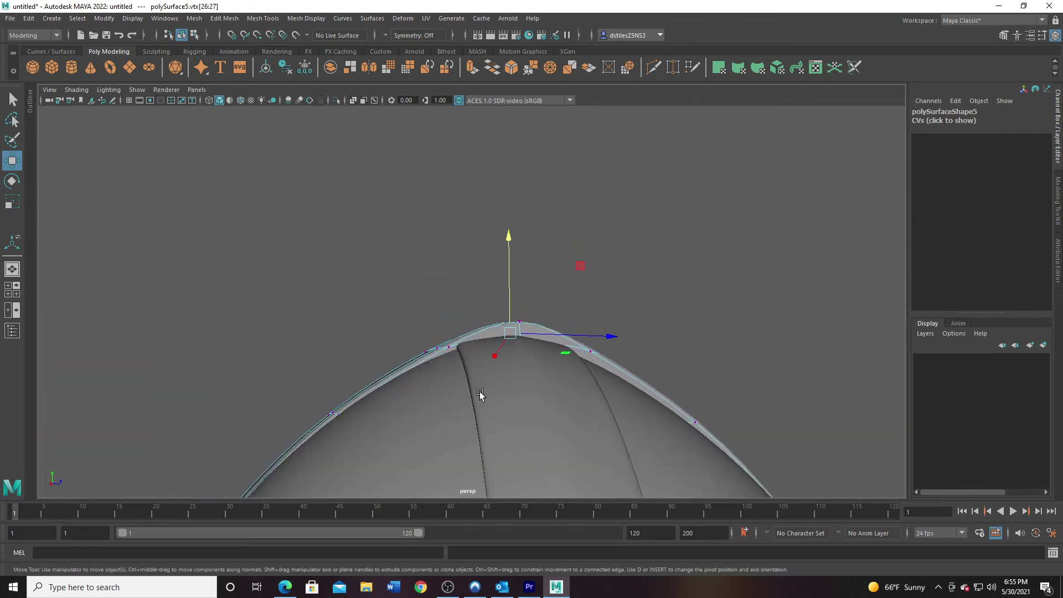
Step: Select the duplicated strip's upper apex vertex row in the side view and lower it slightly along Y
key("space")
left_click_drag(706, 364, 744, 410)
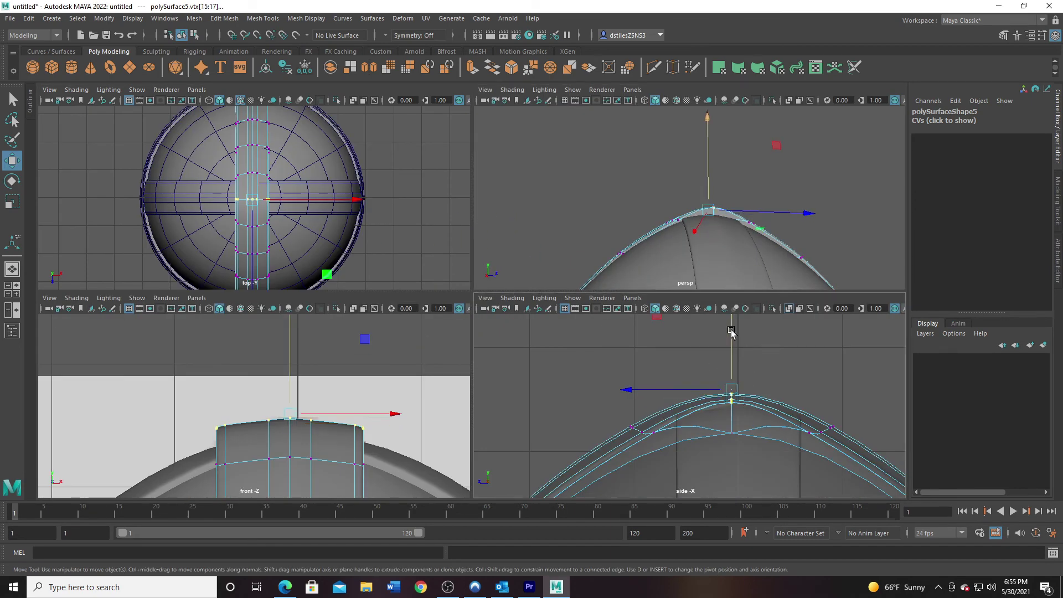
left_click_drag(731, 332, 732, 341)
key("space")
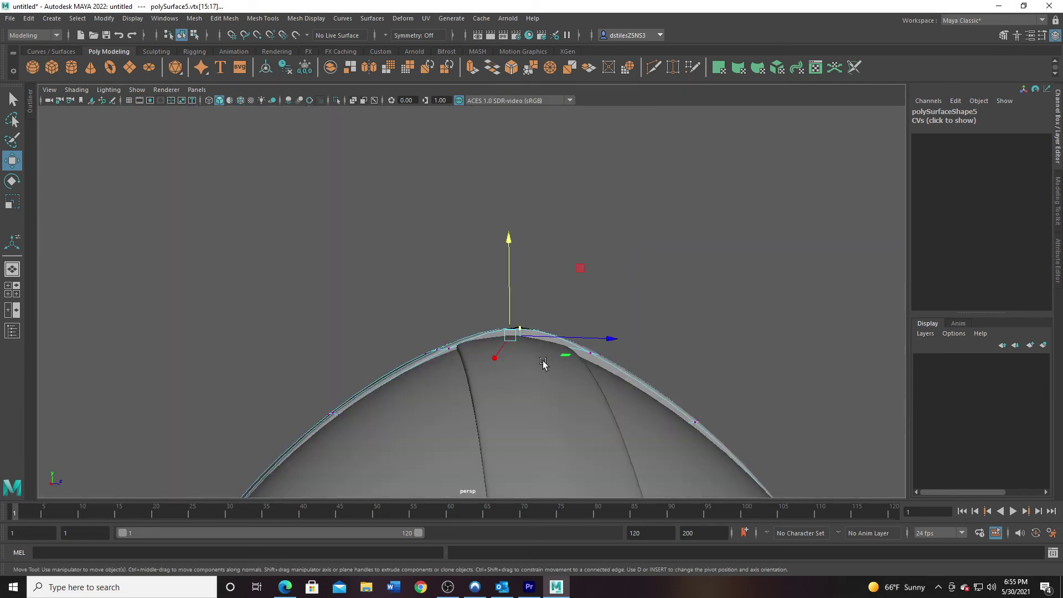
left_click_drag(544, 361, 580, 381, "alt")
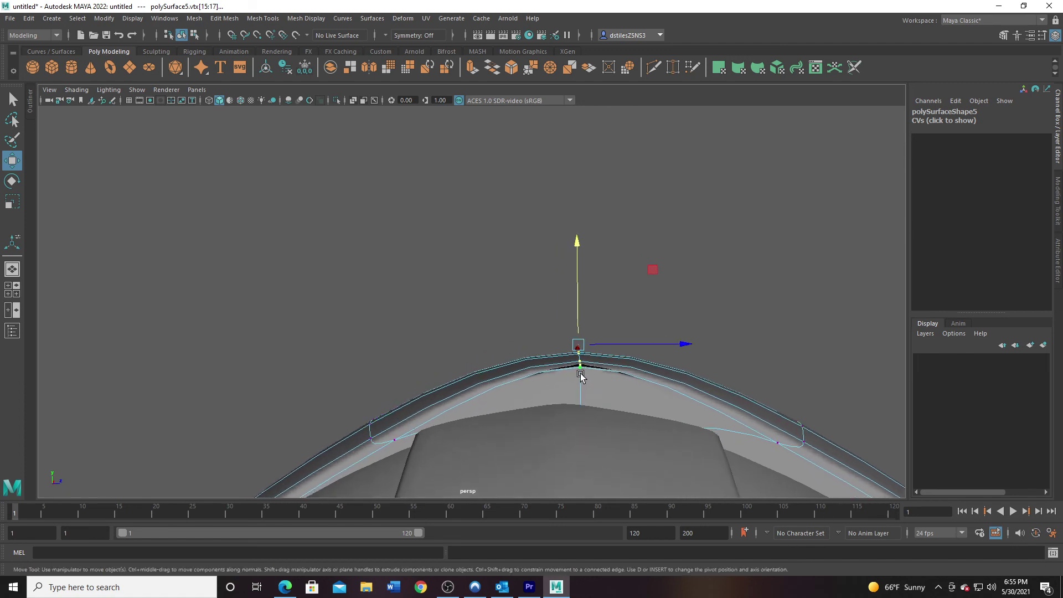
left_click(589, 410)
left_click_drag(586, 249, 587, 265)
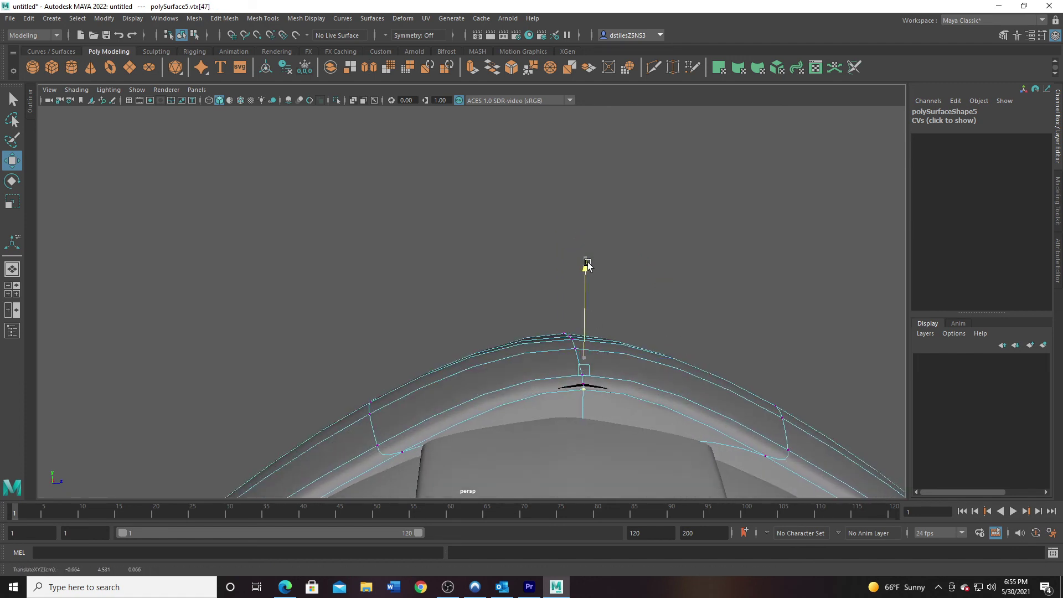
key("ctrl+z")
Step: Select individual vertices along the duplicated strip's apex edge and adjust their height along Y
key("q")
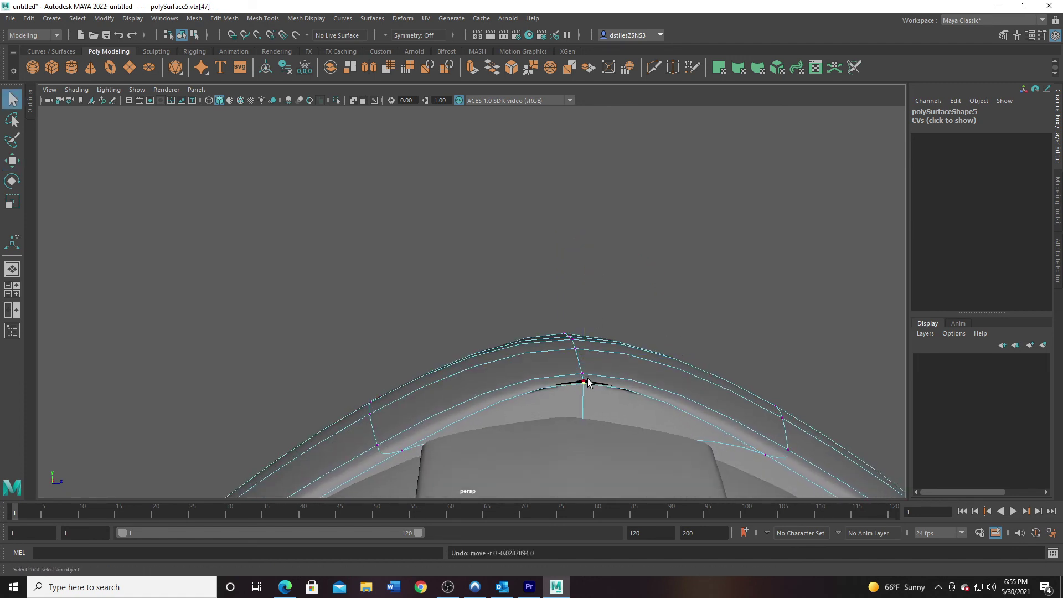
left_click(586, 382)
left_click_drag(487, 423, 587, 421, "alt")
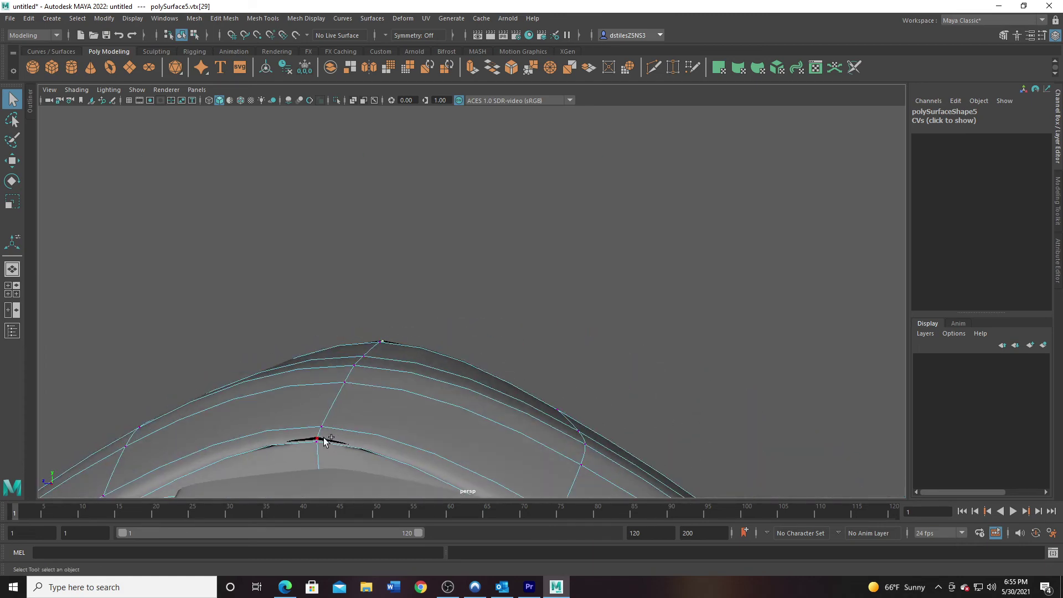
left_click(350, 389, "shift")
key("w")
left_click_drag(348, 280, 346, 320)
left_click(346, 326)
left_click_drag(442, 263, 442, 263)
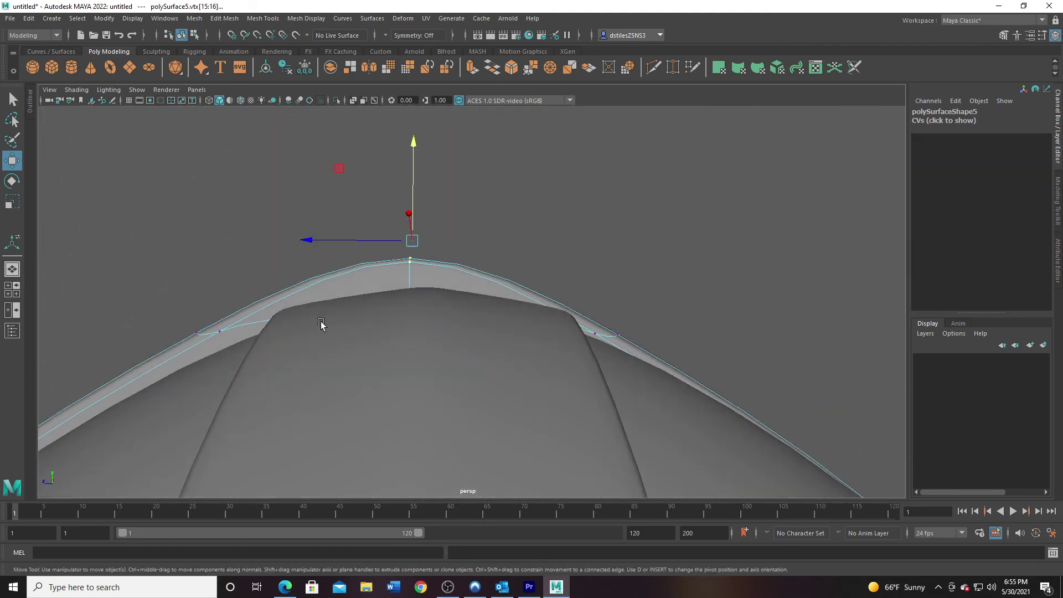
Step: Add the remaining upper apex-row vertices to the selection and fine-tune the row's height along Y
left_click_drag(320, 325, 481, 341, "alt")
left_click(514, 298, "shift")
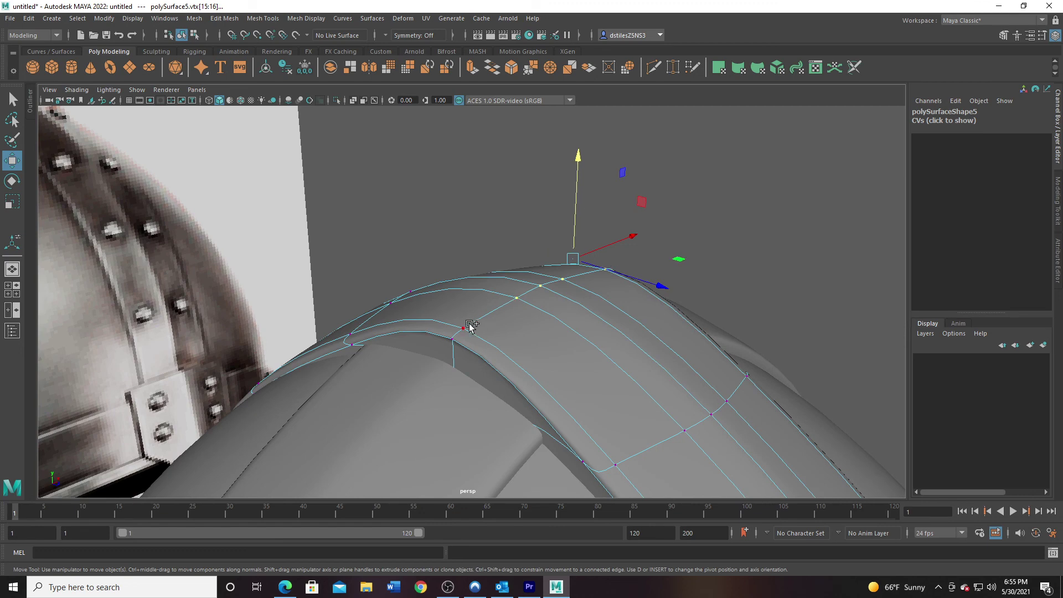
left_click(464, 329, "shift")
mouse_move(548, 176)
left_mouse_down()
mouse_move(549, 186)
mouse_move(554, 178)
left_mouse_up()
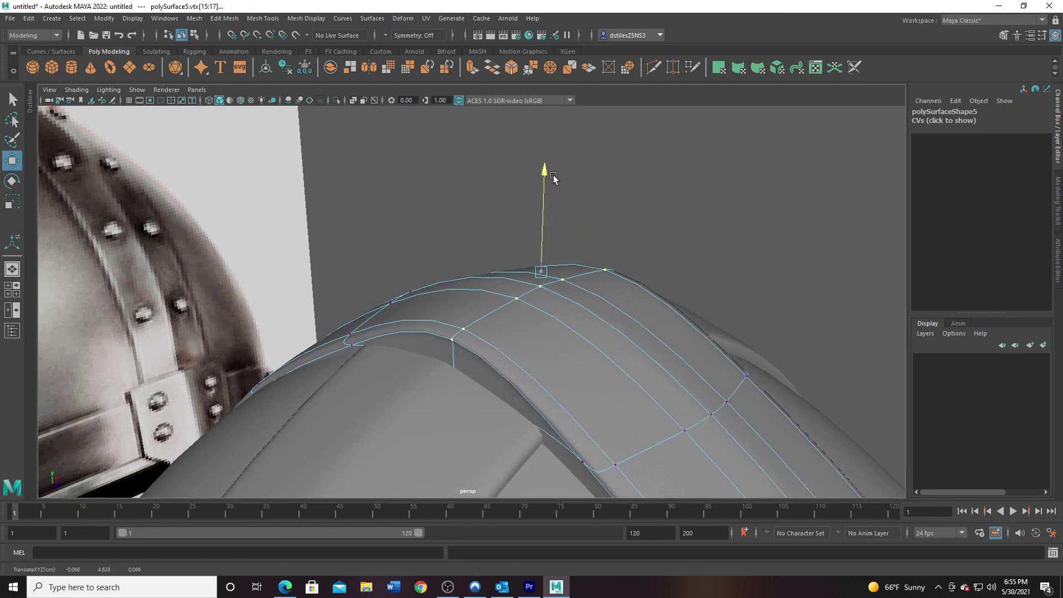
Step: Show the duplicated strip unsmoothed, select its underside apex vertices and lower them along Y toward the crossing strip
key("1")
left_click_drag(469, 285, 527, 332, "alt")
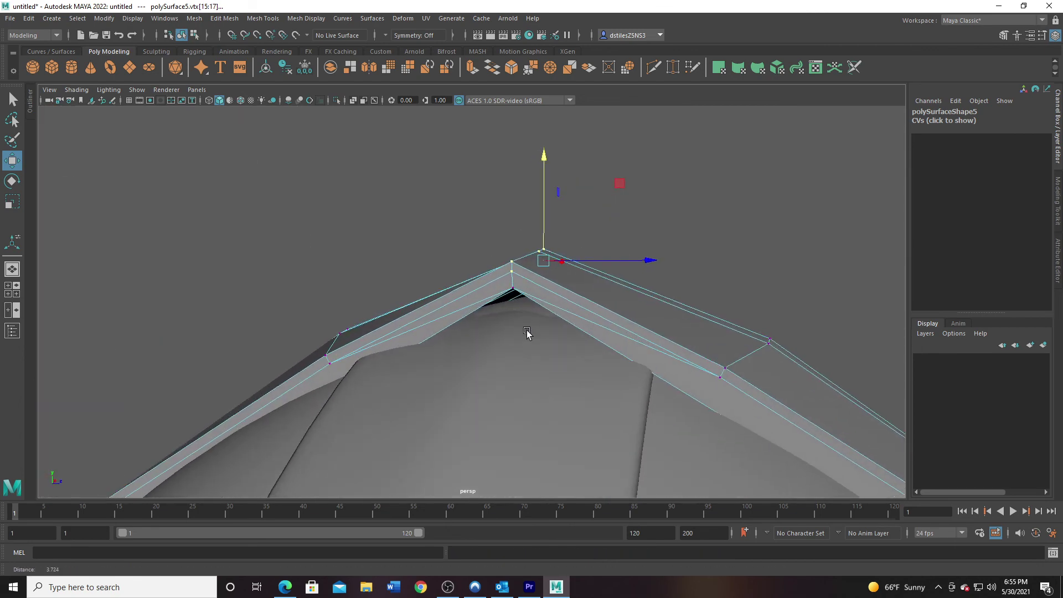
left_click(514, 288)
left_click_drag(514, 288, 322, 347, "alt")
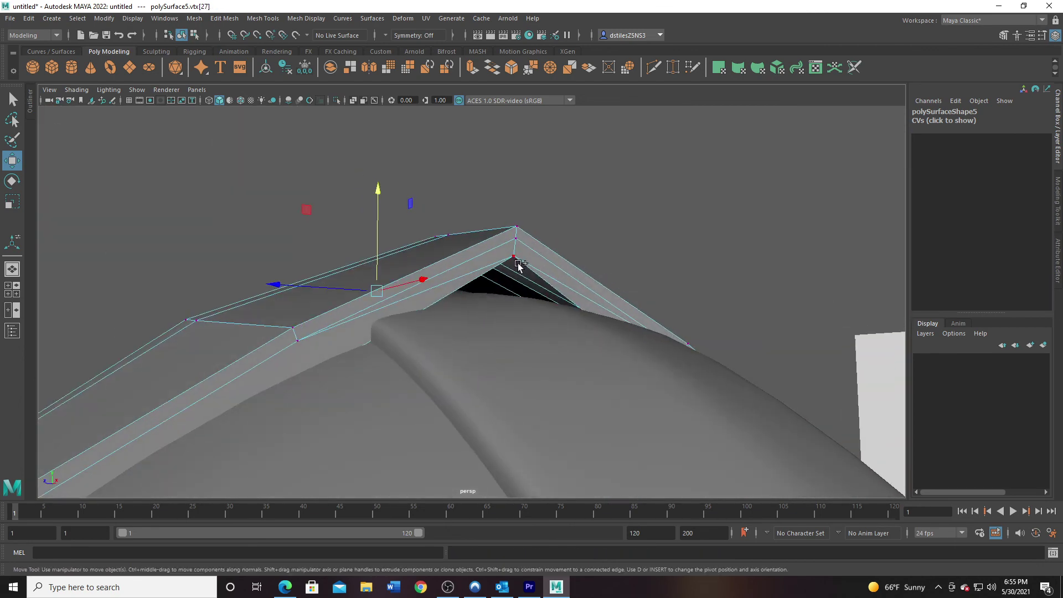
left_click(522, 235, "shift")
left_click_drag(436, 174, 438, 196)
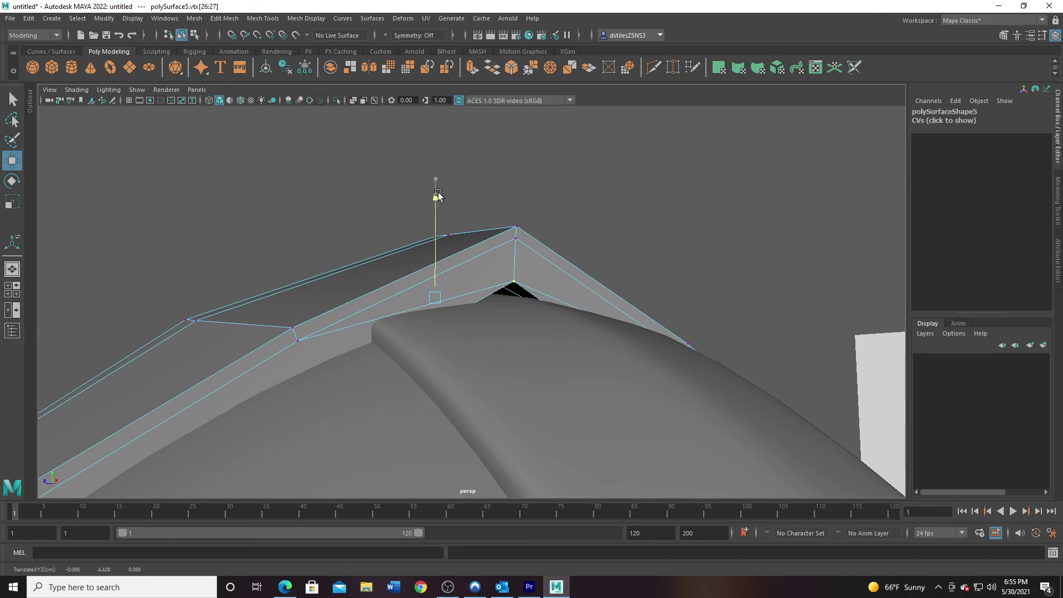
left_click_drag(505, 255, 468, 263, "alt")
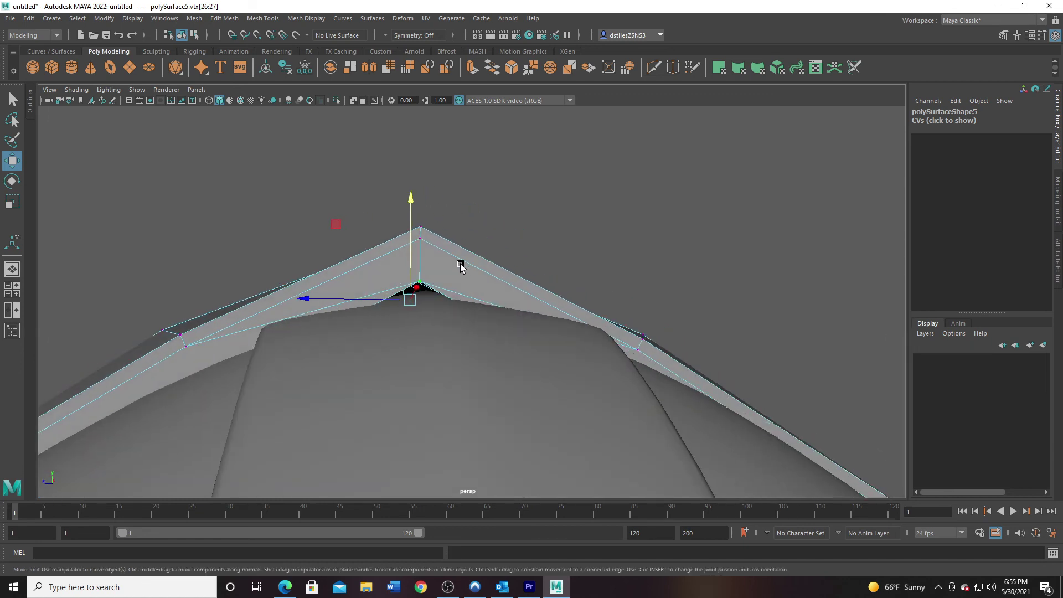
Step: Restore the strip's smooth preview, return to object mode and deselect it to check the apex crossing
key("3")
right_click_drag(464, 281, 569, 250)
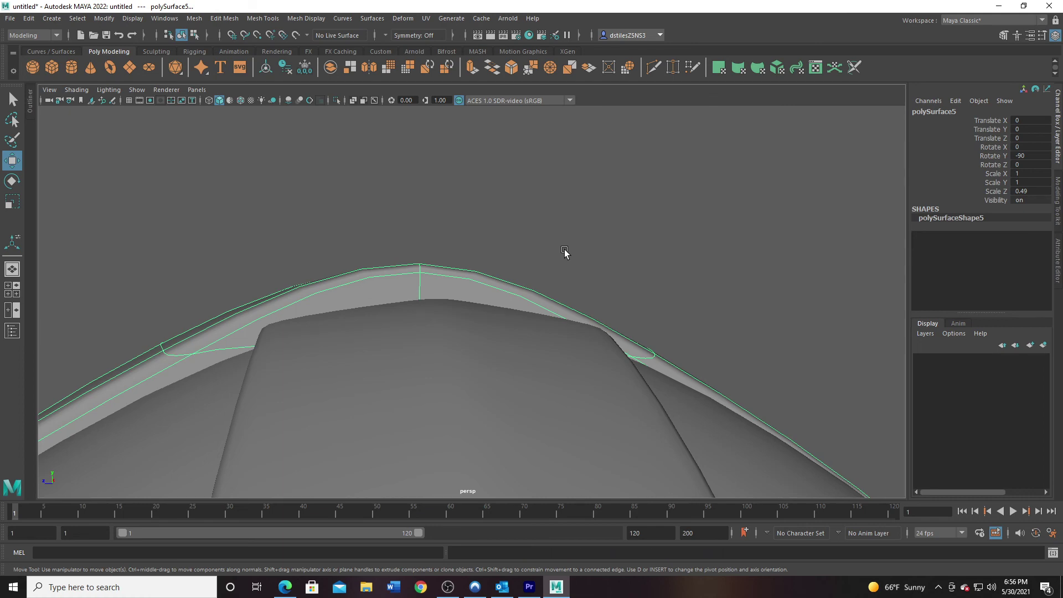
left_click(565, 252)
left_click_drag(556, 260, 527, 340, "alt")
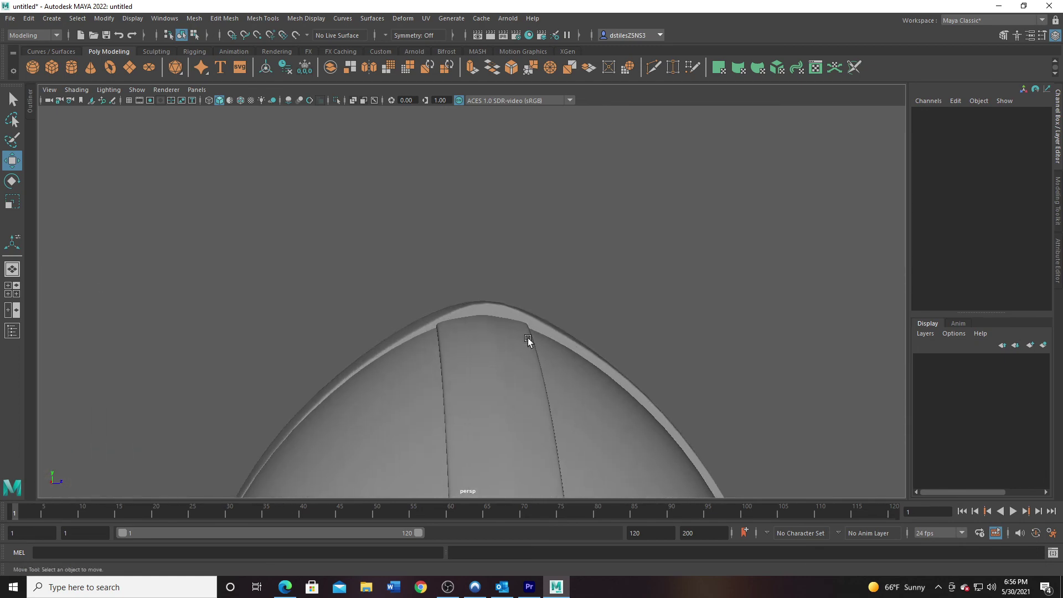
Step: Select the duplicated strip's upper apex vertices in the side view and lower them along Y
key("space")
key("space")
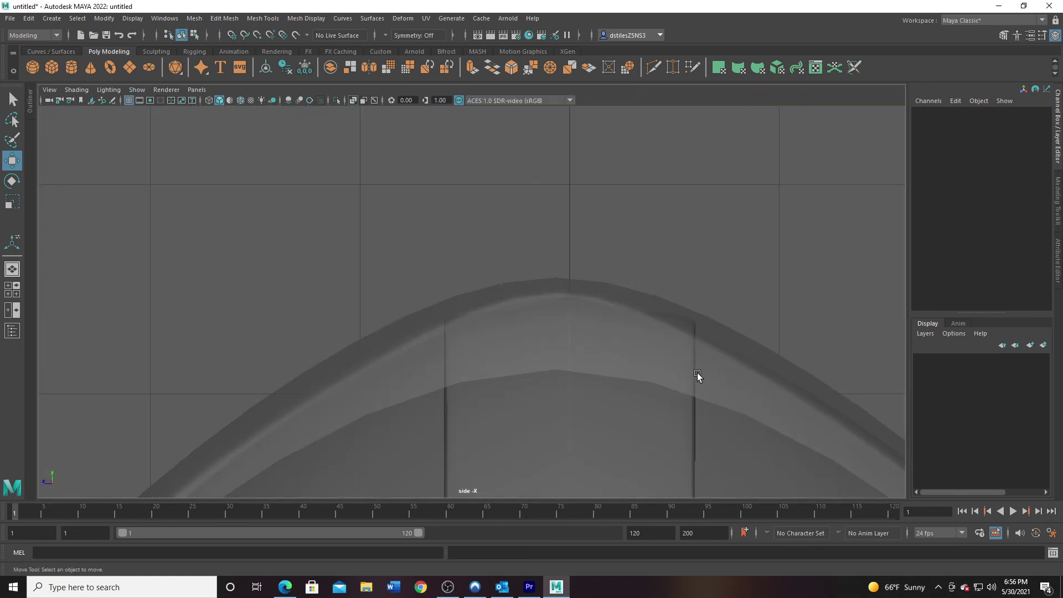
left_click(727, 361)
right_click_drag(588, 289, 534, 280)
left_click_drag(526, 252, 586, 308)
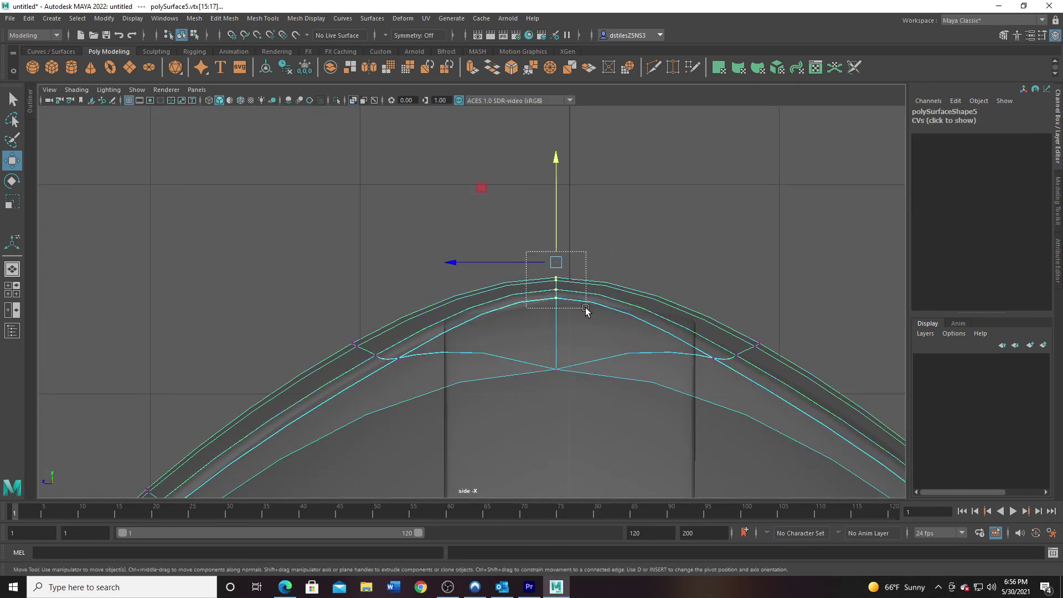
left_click_drag(556, 159, 556, 177)
Step: Fine-tune the upper apex vertices' height along Y in the perspective view, checking the strip crossing from several sides
key("space")
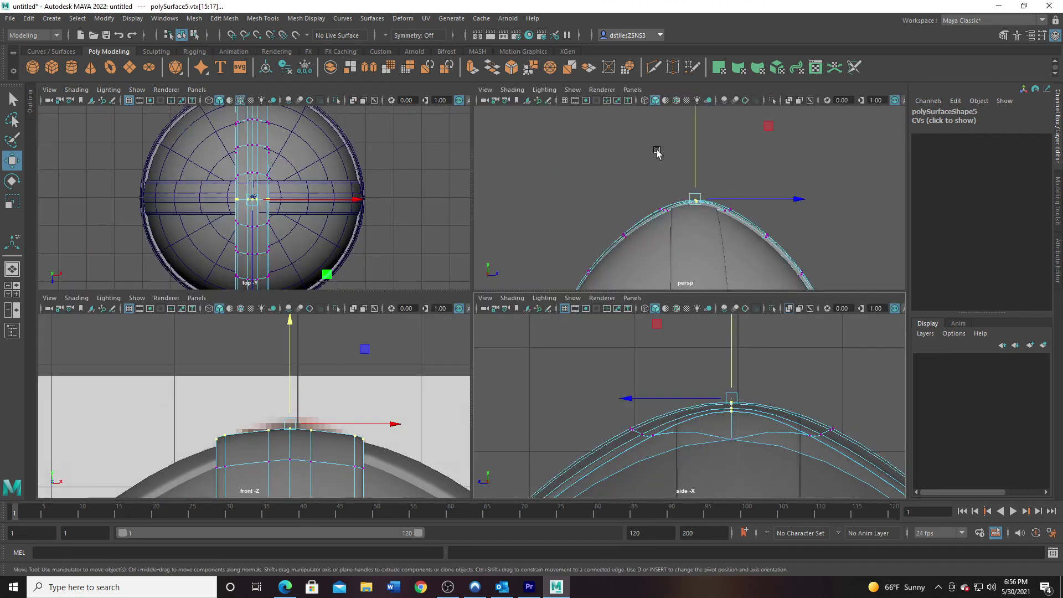
key("space")
left_click_drag(529, 321, 442, 218, "alt")
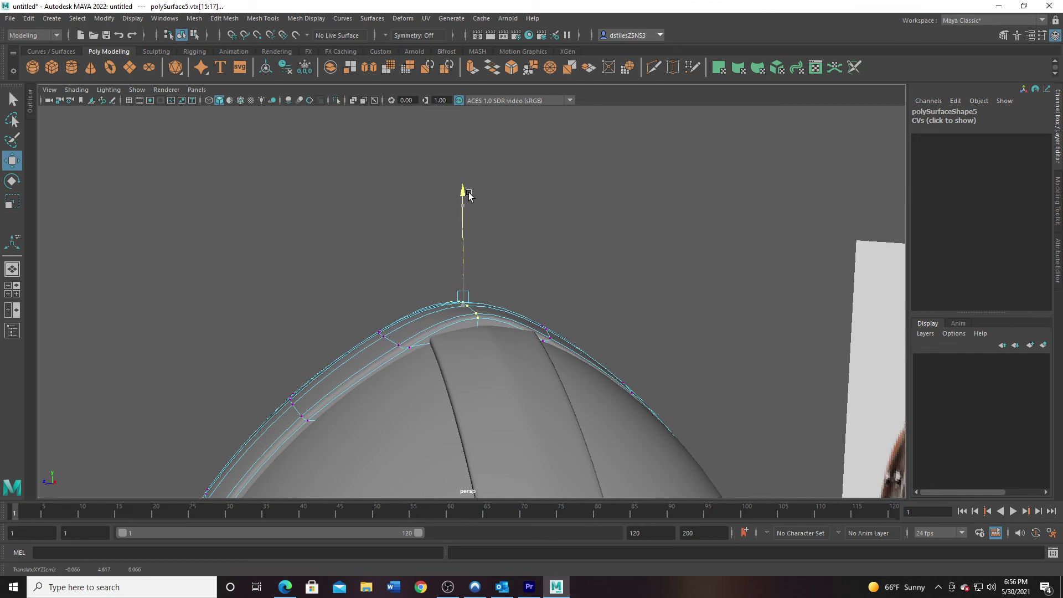
left_click_drag(469, 191, 399, 349, "alt")
right_click_drag(399, 349, 444, 346, "alt")
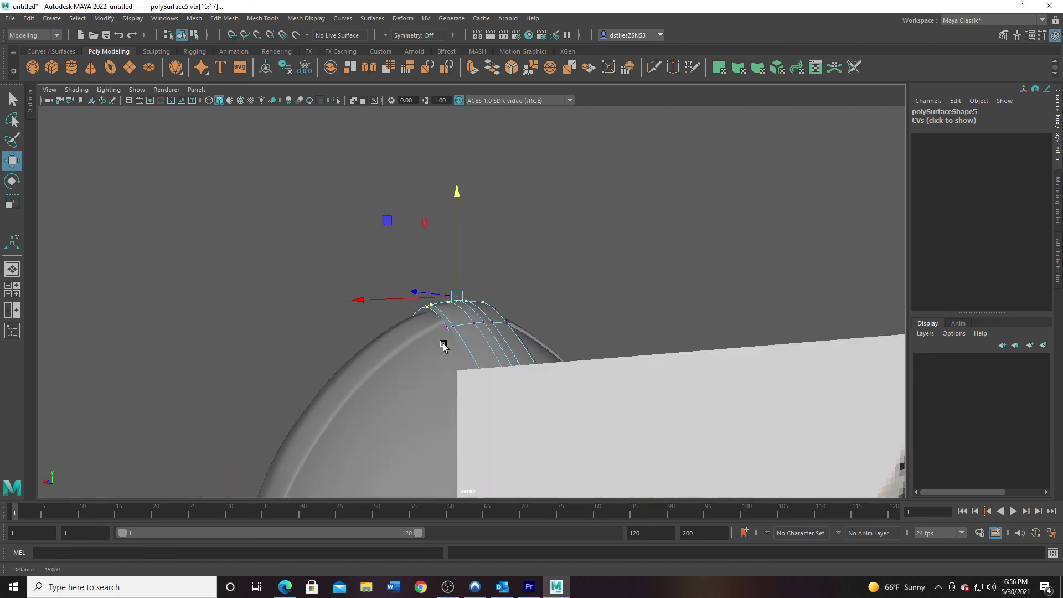
Step: Nudge the second and third vertex rows below the apex on the strip along Z, and deselect the strip in object mode
left_click_drag(444, 347, 577, 388, "alt")
left_click_drag(480, 364, 485, 365)
middle_click_drag(612, 424, 534, 348, "alt")
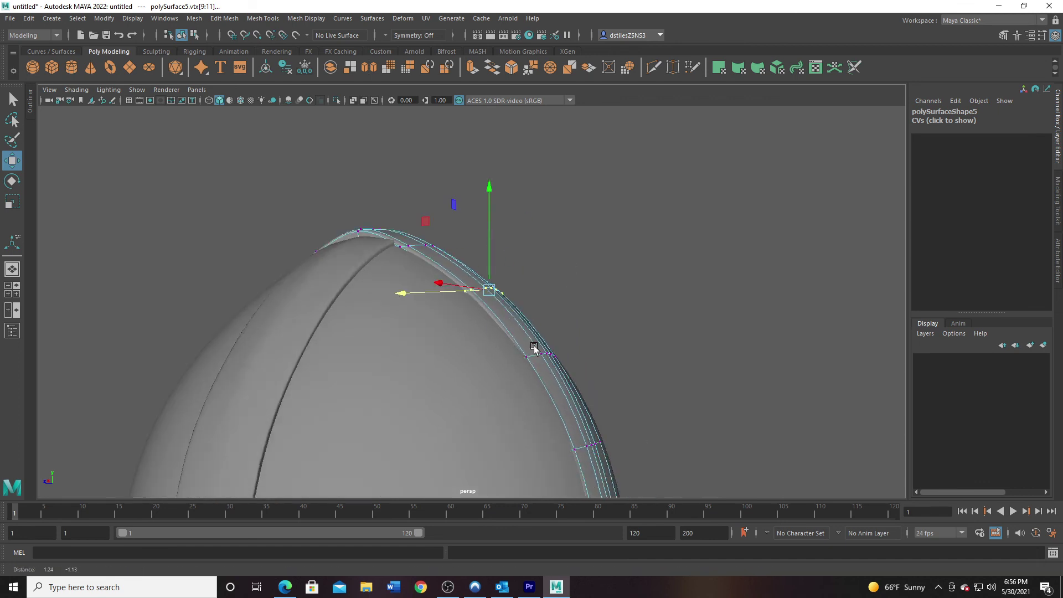
left_click_drag(534, 349, 613, 365, "alt")
left_click_drag(463, 340, 466, 342)
middle_click_drag(538, 428, 514, 350, "alt")
right_click_drag(545, 380, 493, 380, "alt")
left_click_drag(492, 381, 602, 410, "alt")
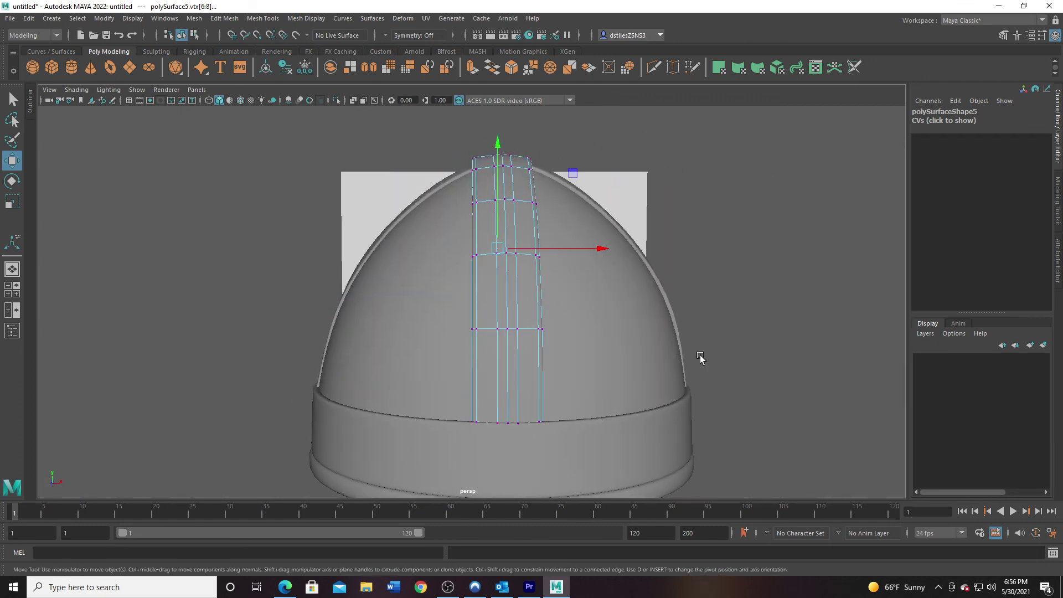
left_click_drag(701, 359, 377, 367, "alt")
left_click(612, 284)
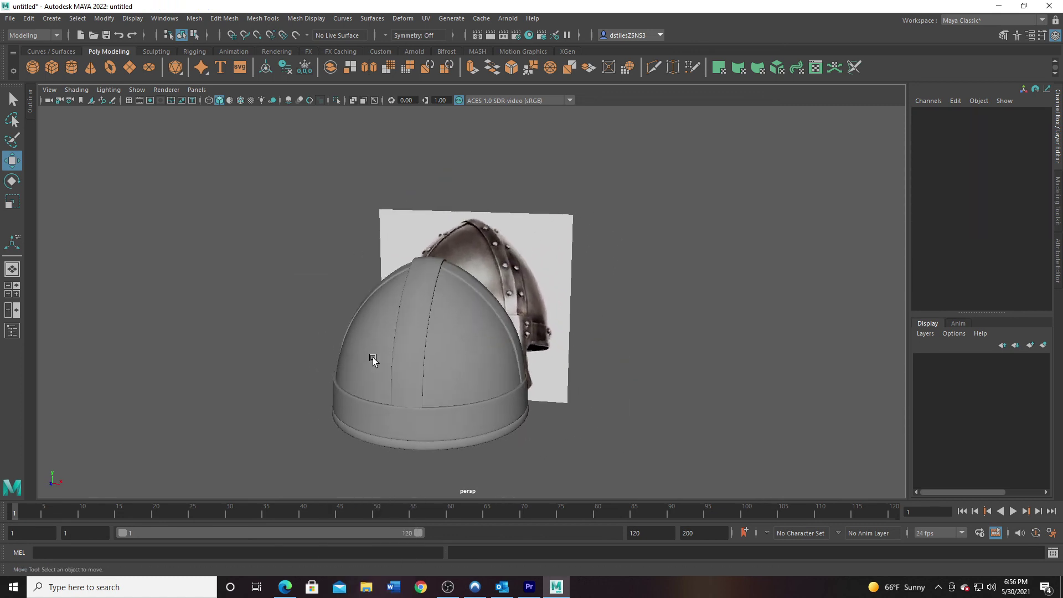
left_click(11, 19)
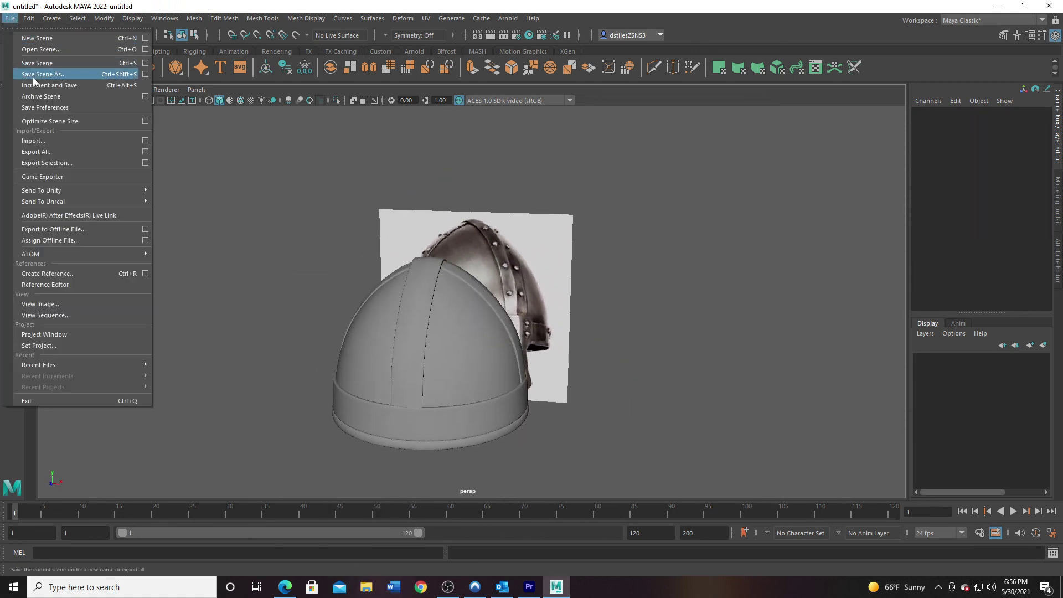
left_click(669, 95)
left_click_drag(488, 321, 412, 301, "alt")
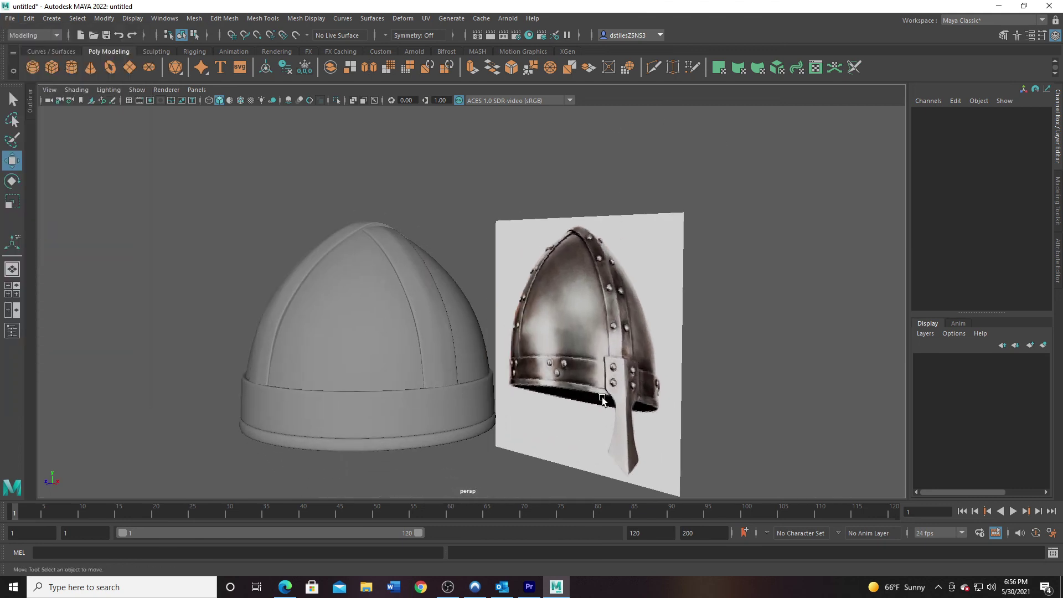
mouse_move(601, 422)
left_mouse_down("alt")
mouse_move(572, 399)
mouse_move(596, 407)
left_mouse_up("alt")
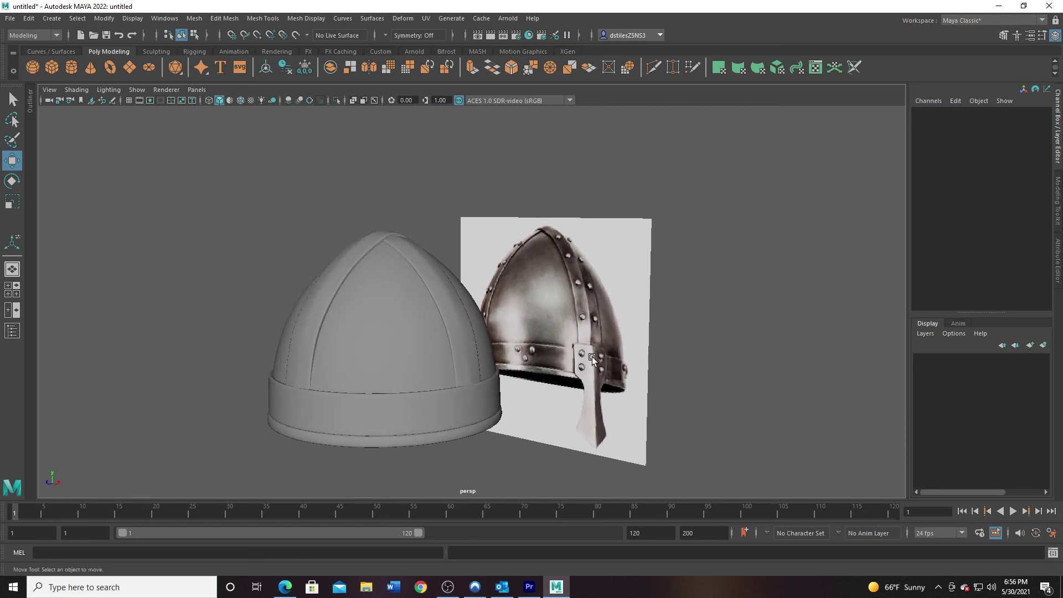
right_click_drag(557, 370, 564, 371, "alt")
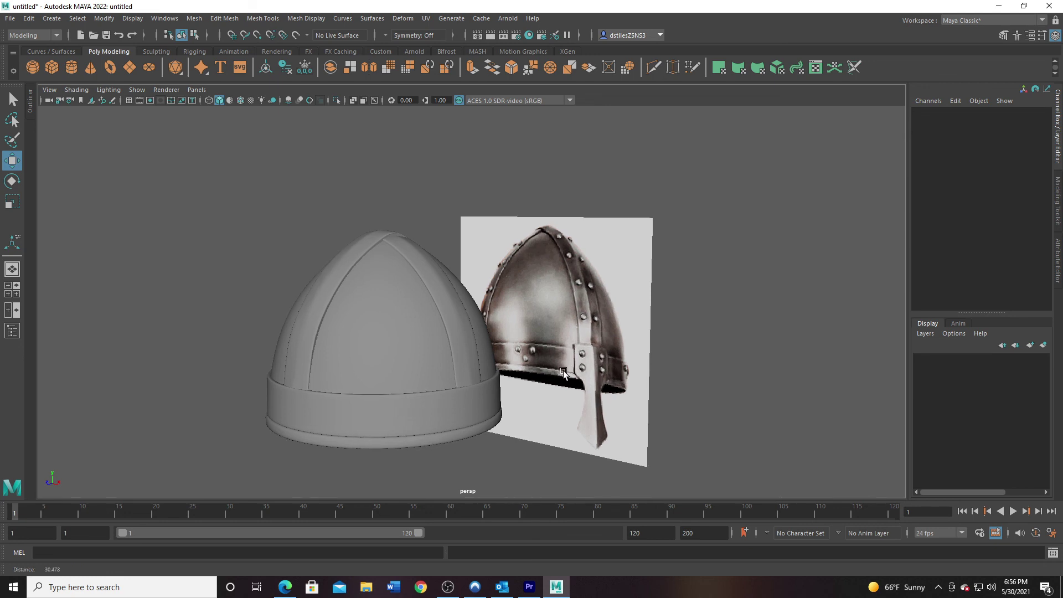